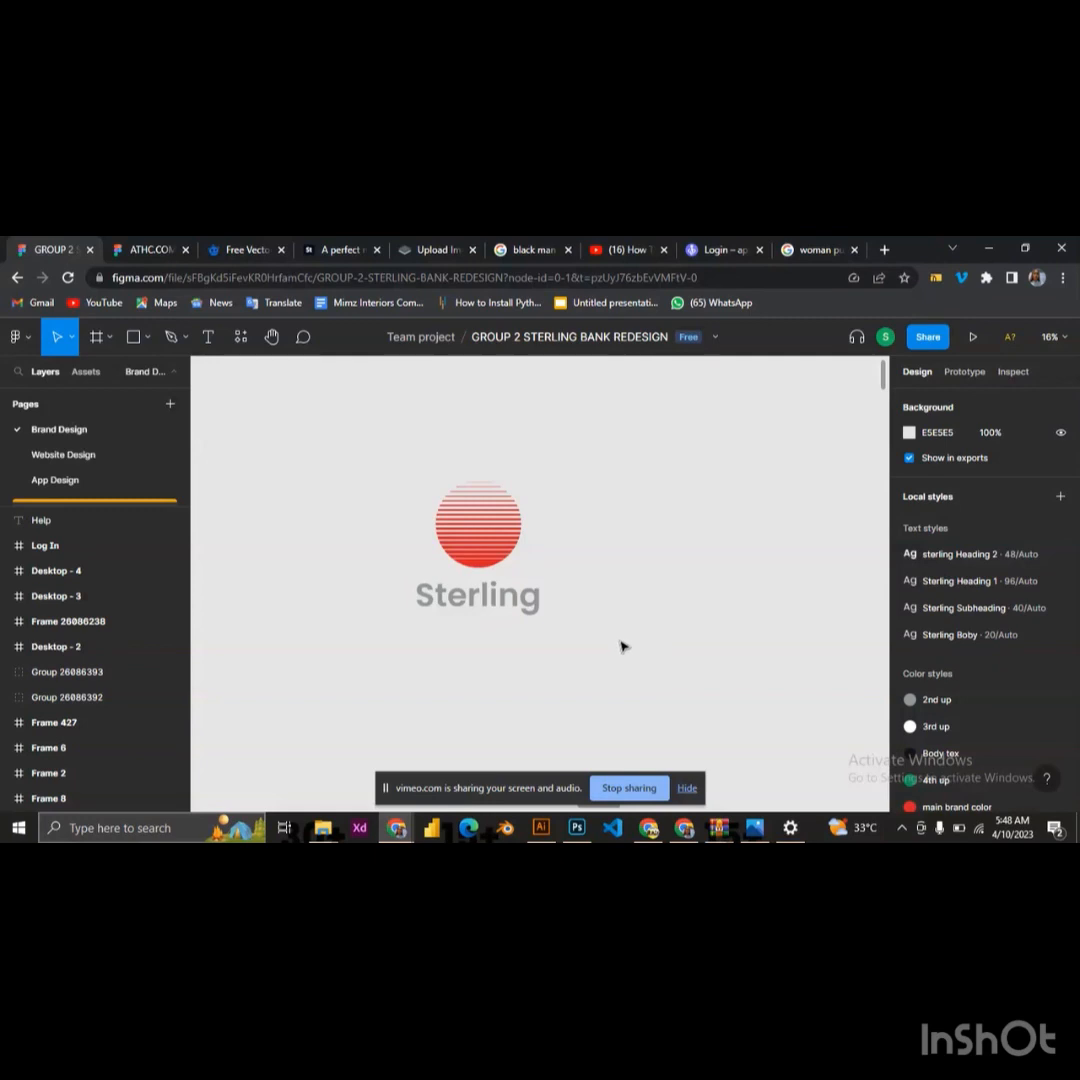
Draw a frame about 1456 × 1443 around the Sterling logo and set its height to 1456
click(97, 340)
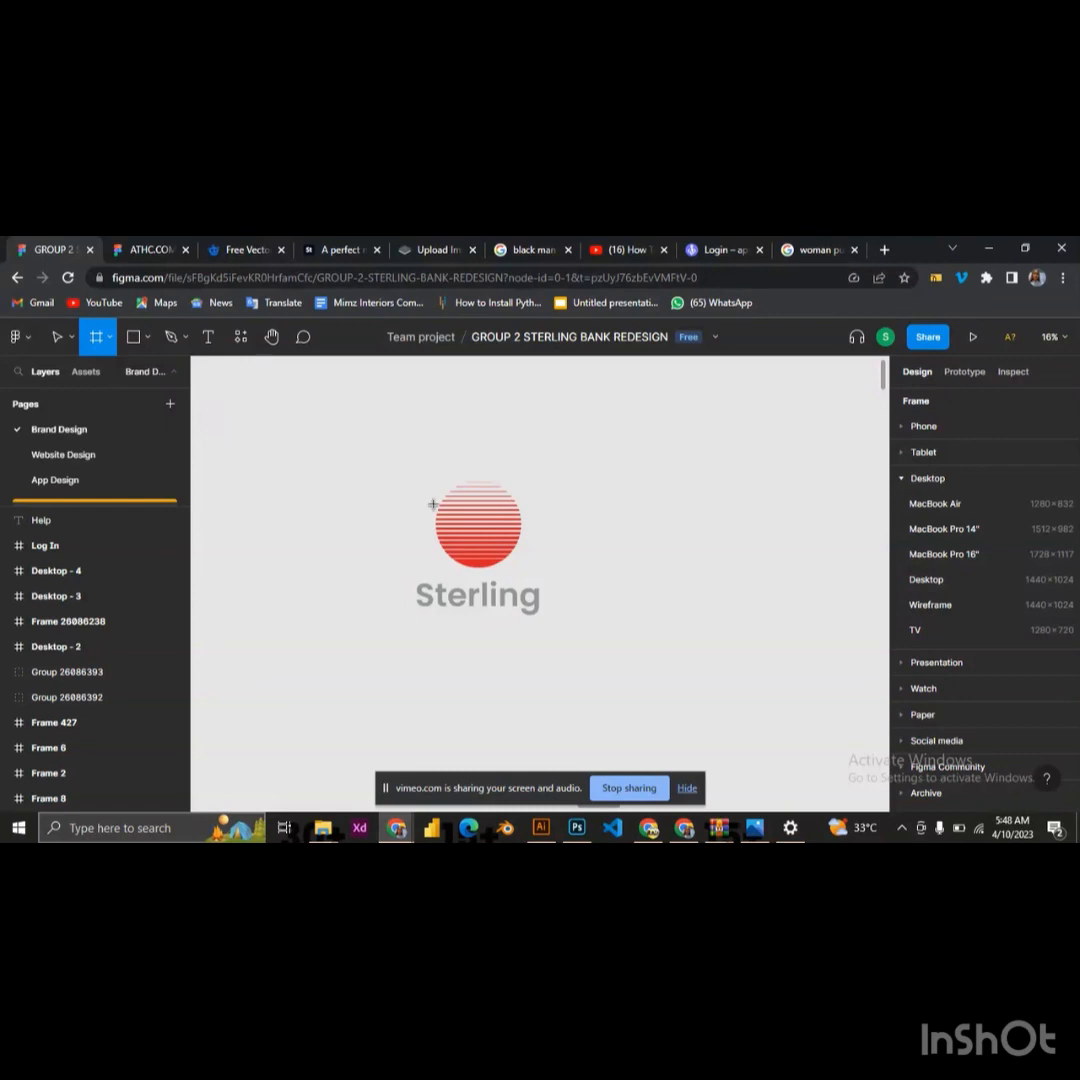
drag(390, 457, 578, 643)
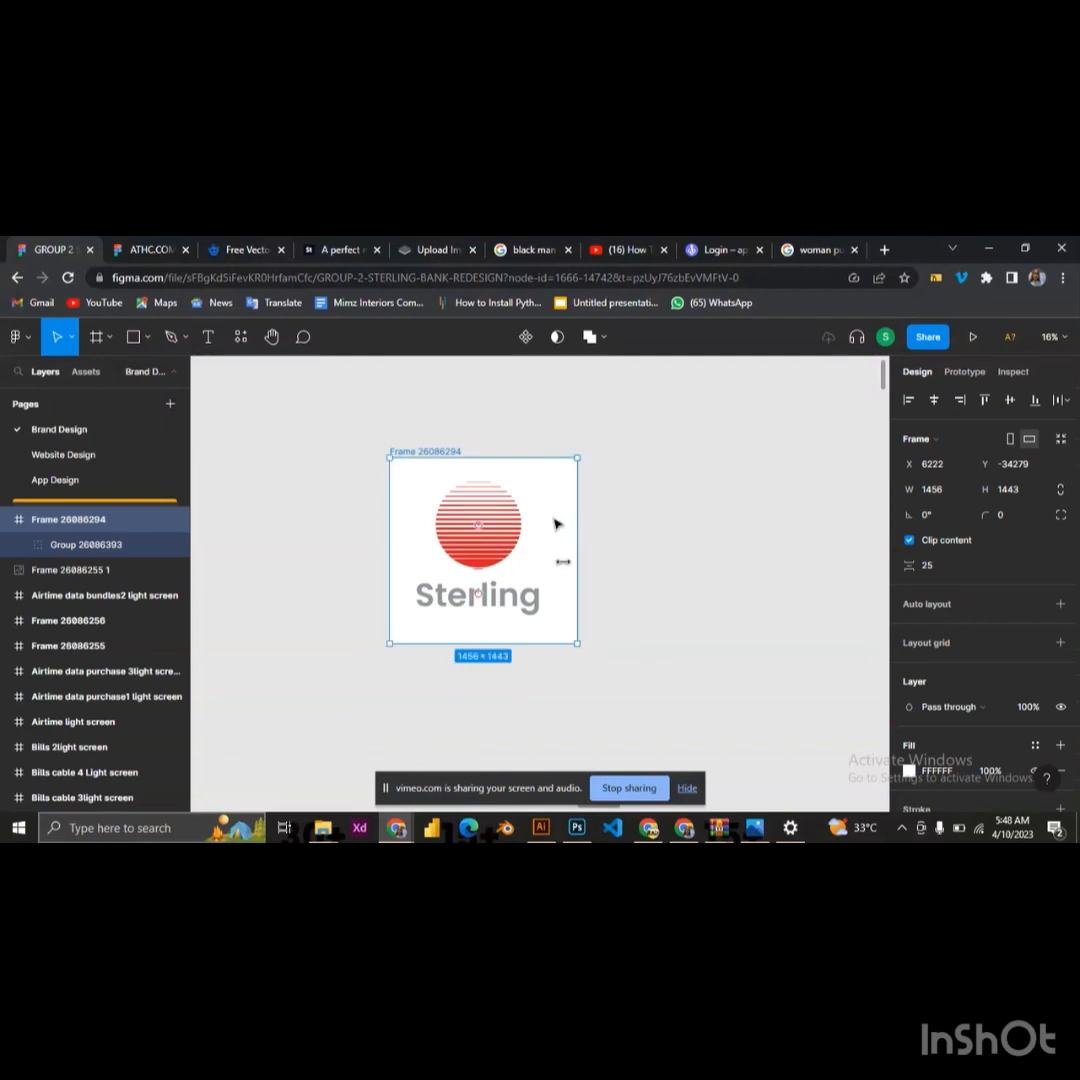
click(942, 490)
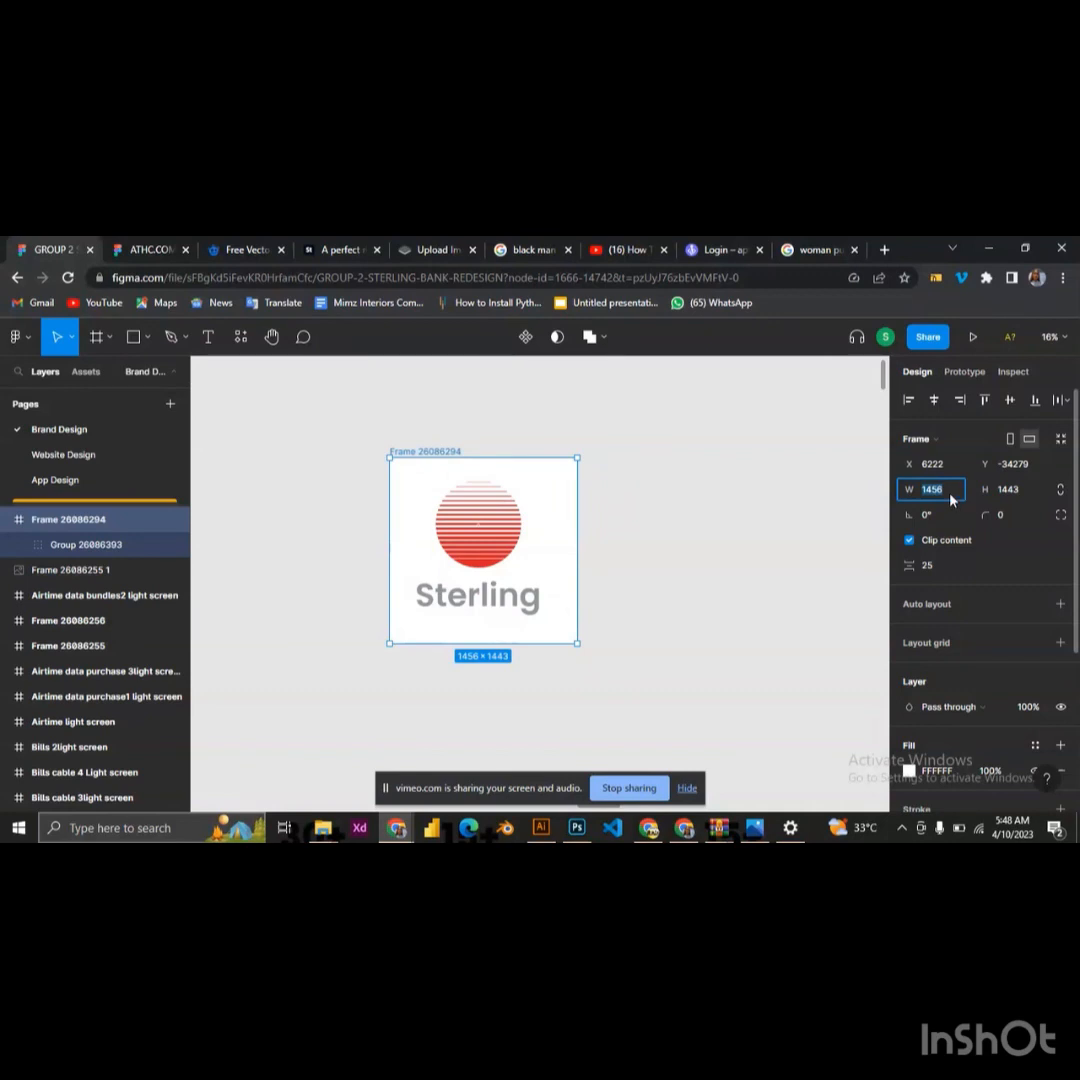
click(1010, 493)
text(1456)
key(Return)
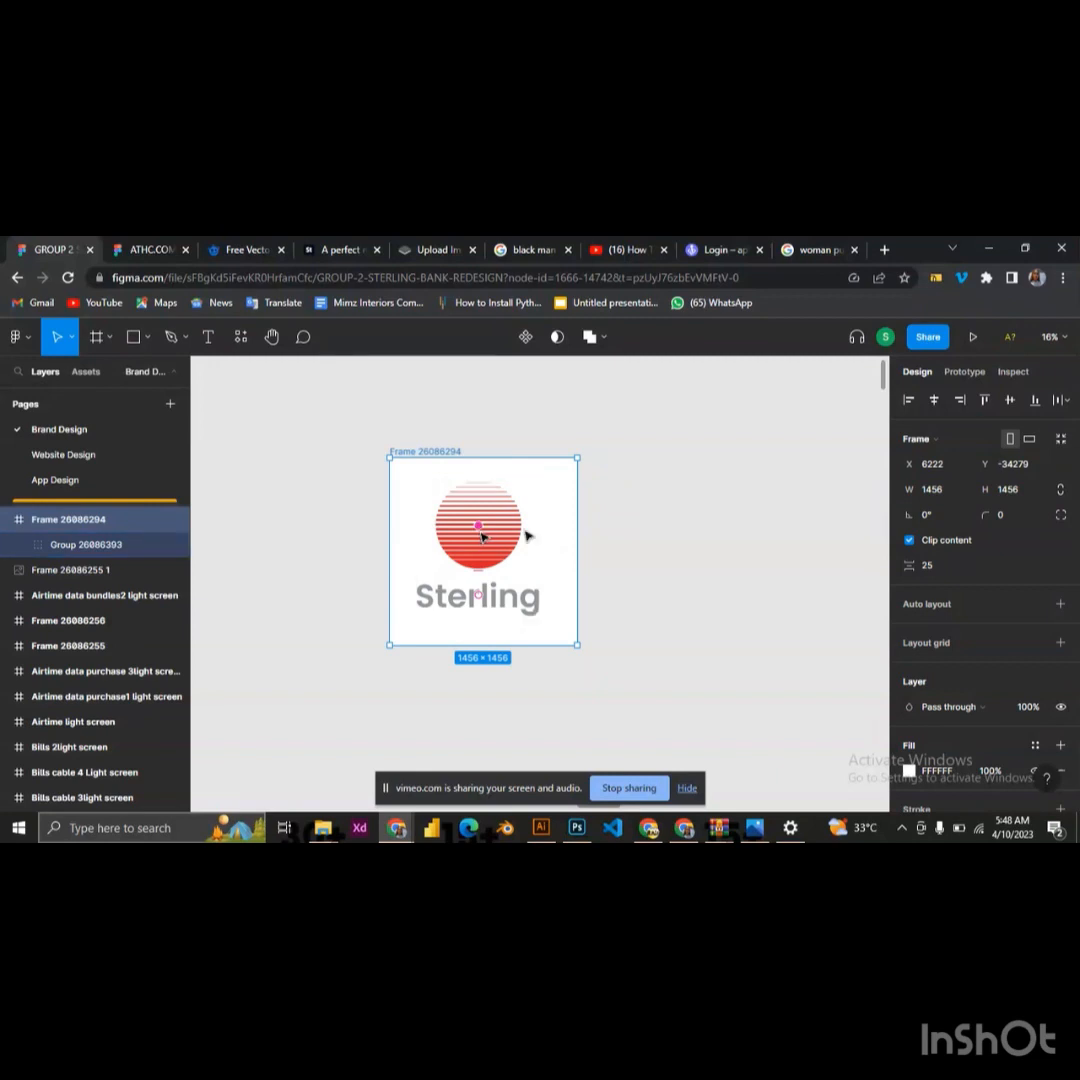
click(632, 500)
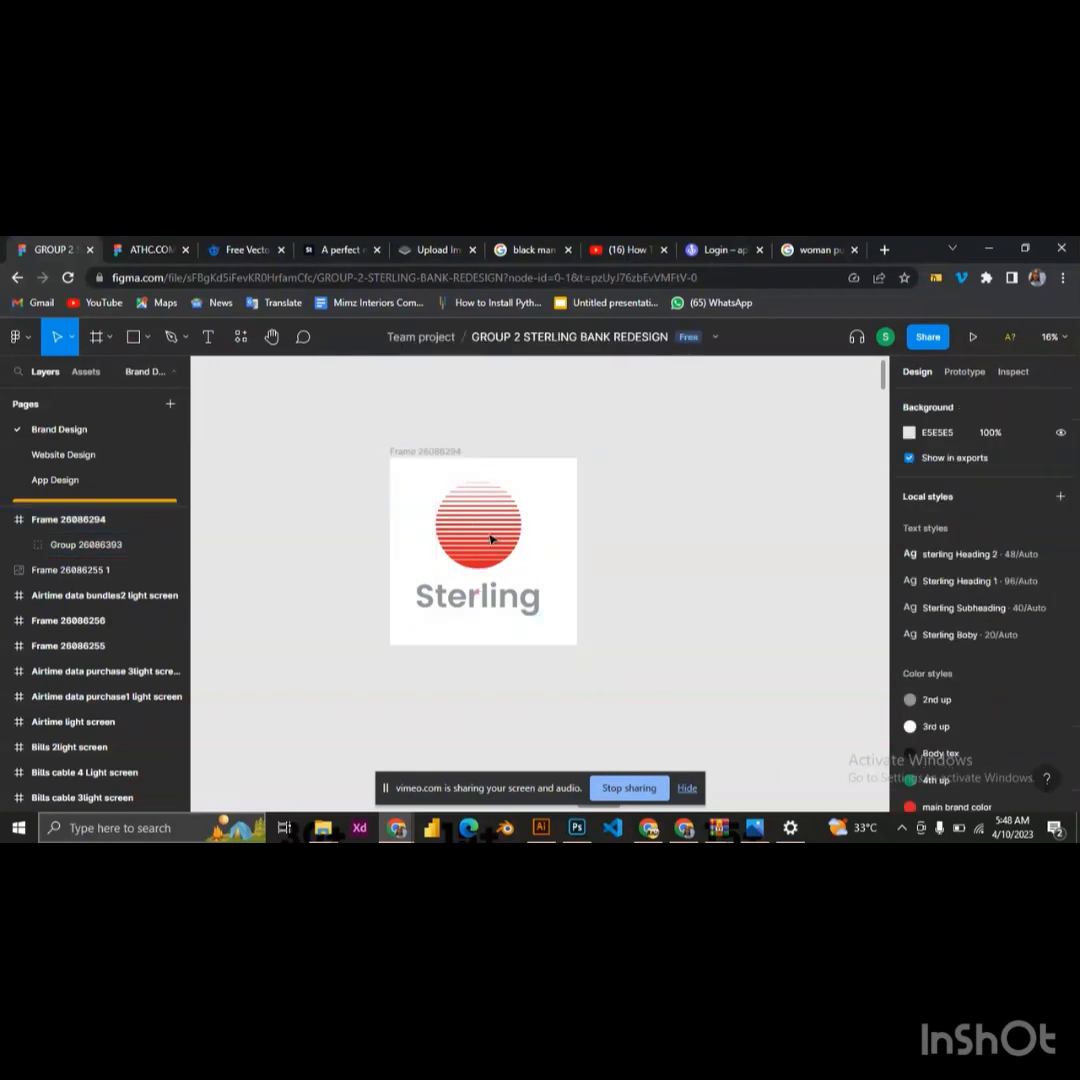
Center the logo group horizontally within its frame and move the frame up and to the left on the canvas
click(494, 533)
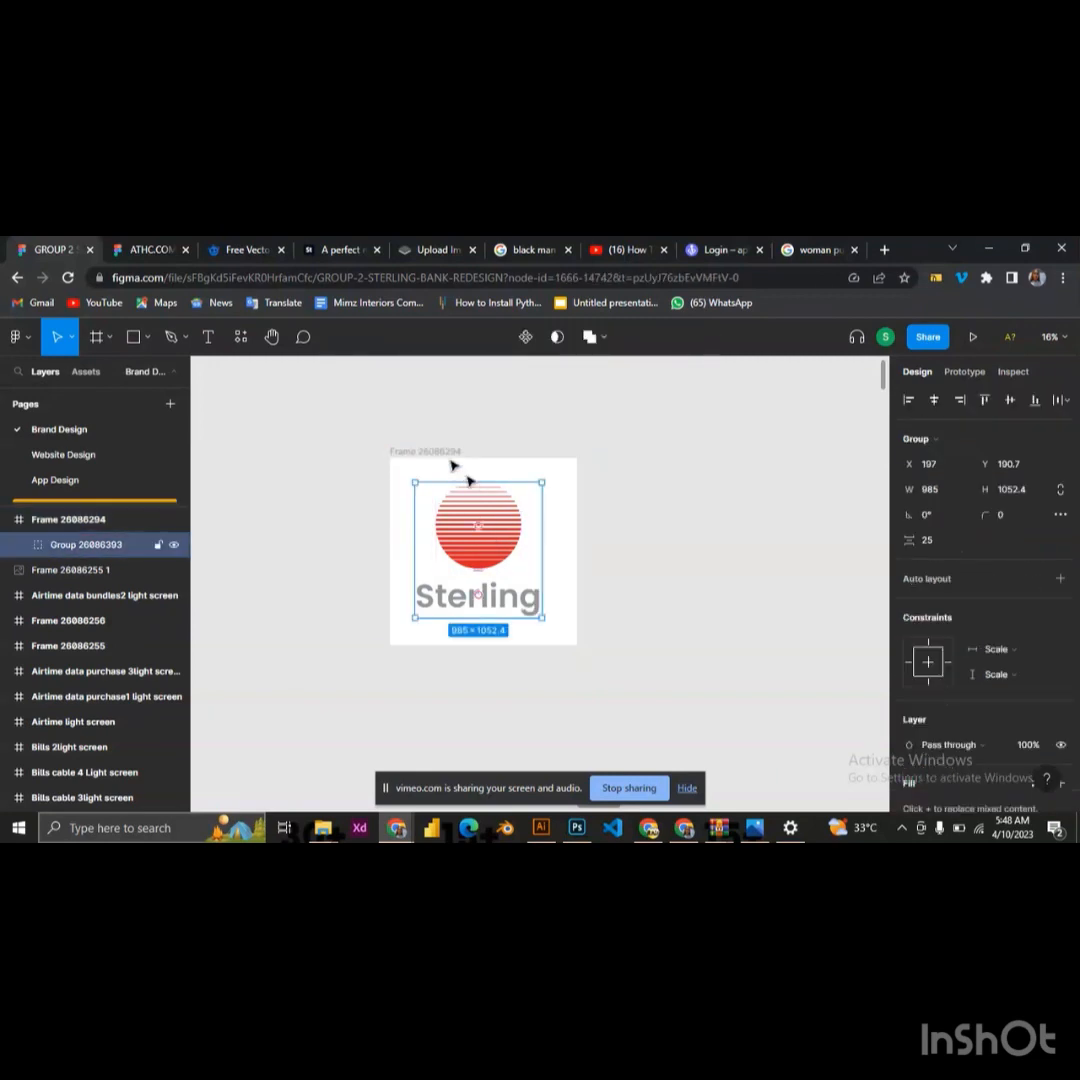
click(935, 400)
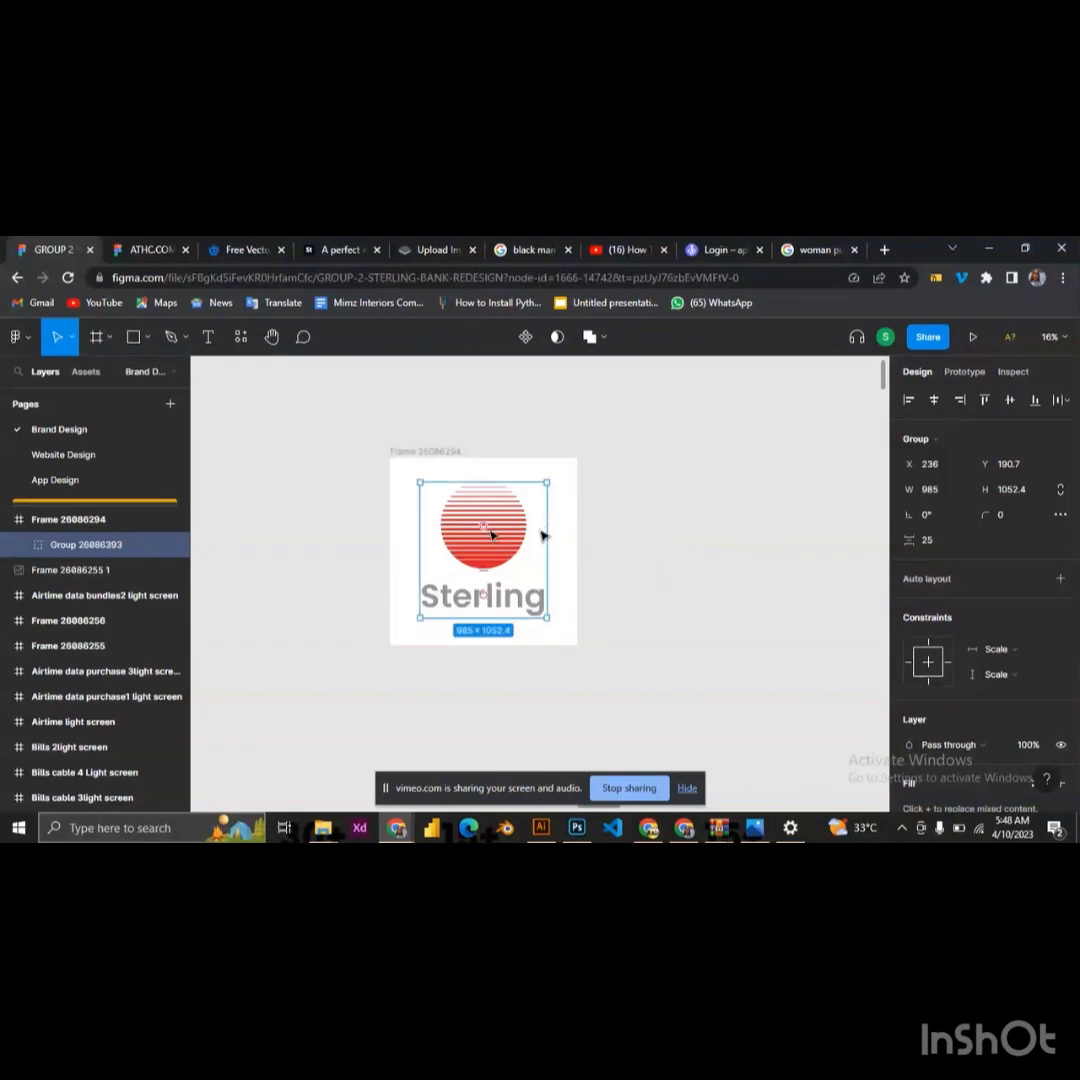
click(438, 453)
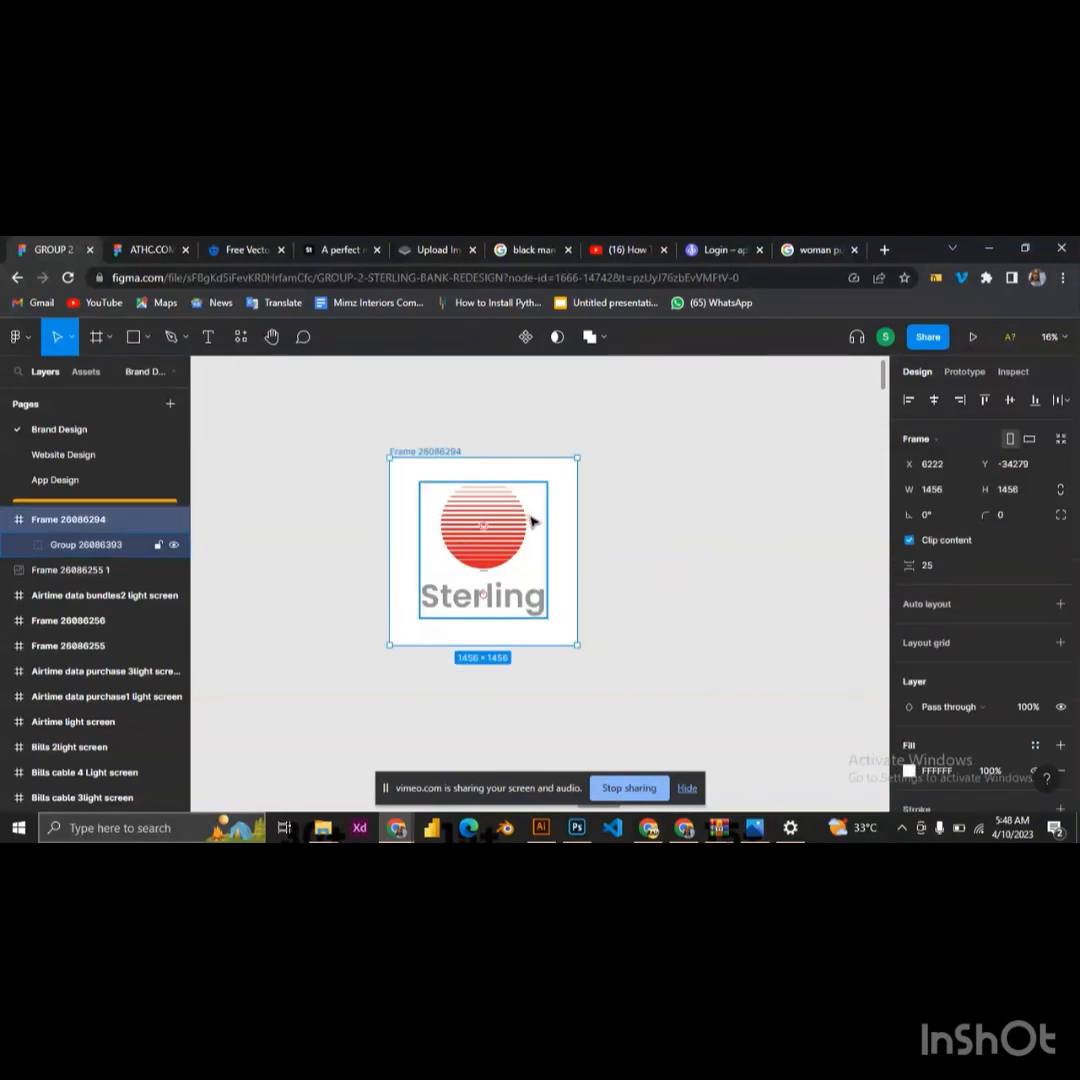
drag(521, 519, 437, 504)
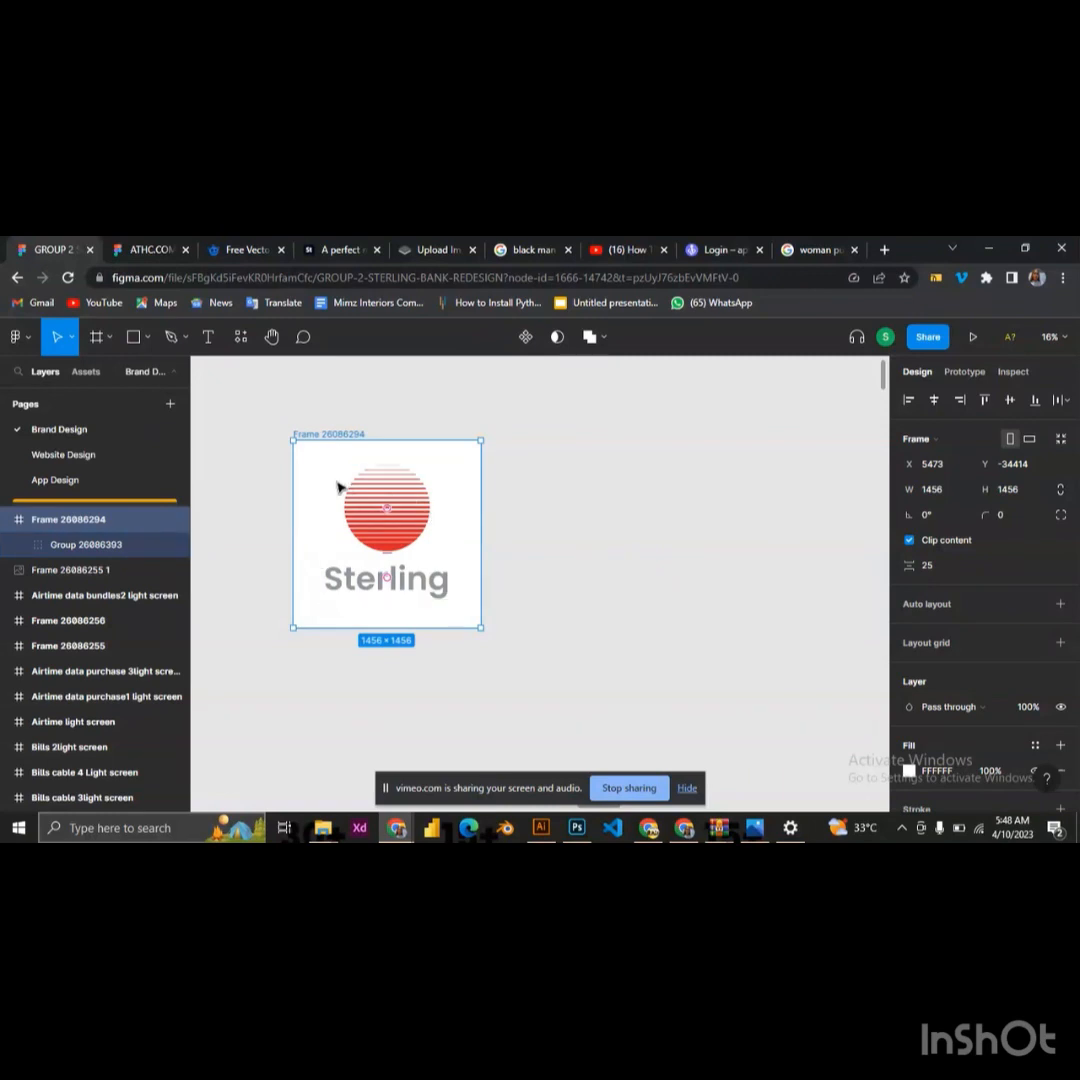
Duplicate the logo frame four times, arranging the frames as a row of three above a row of two
drag(331, 486, 540, 487)
scroll(437, 548, down, 2)
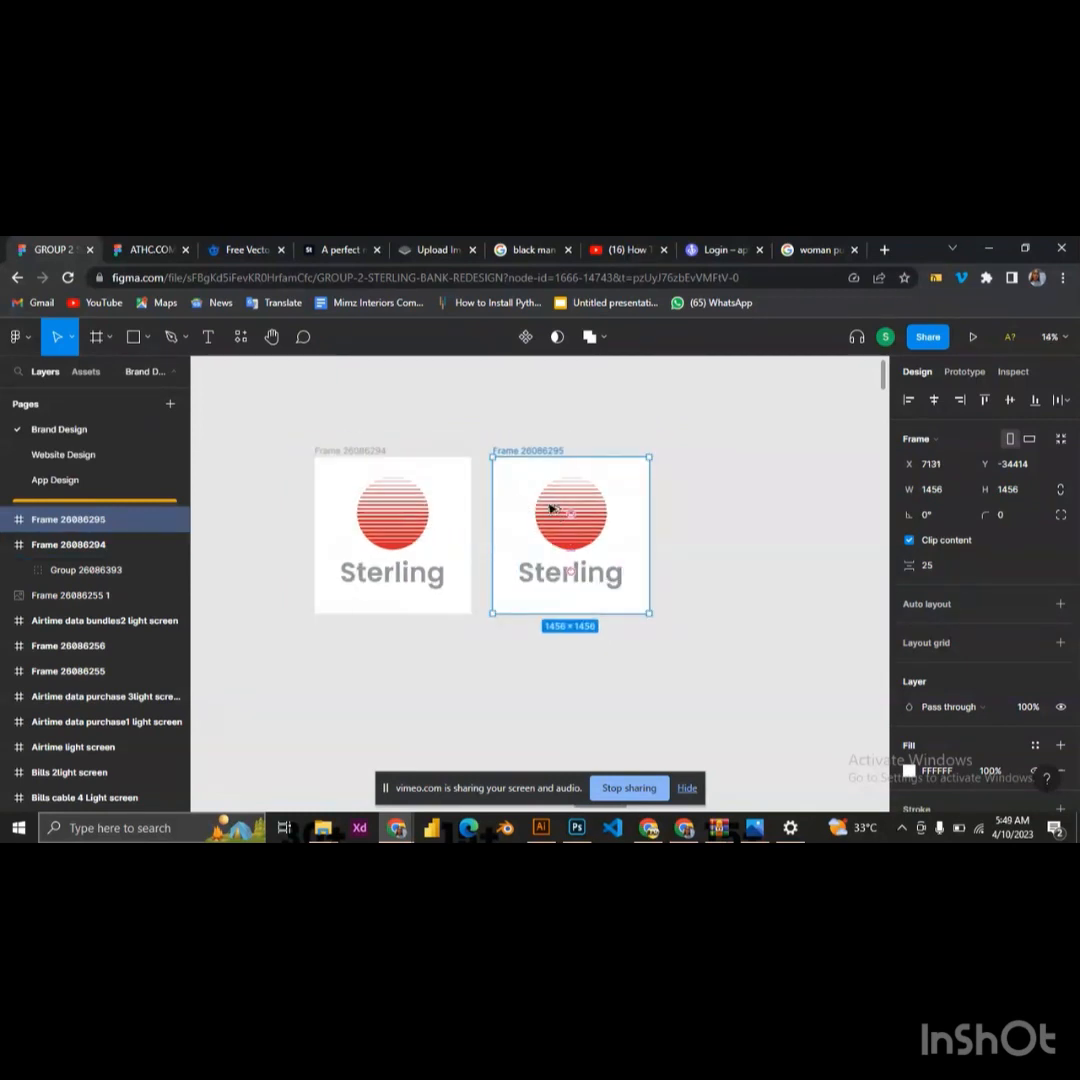
drag(552, 509, 709, 504)
scroll(506, 514, down, 3)
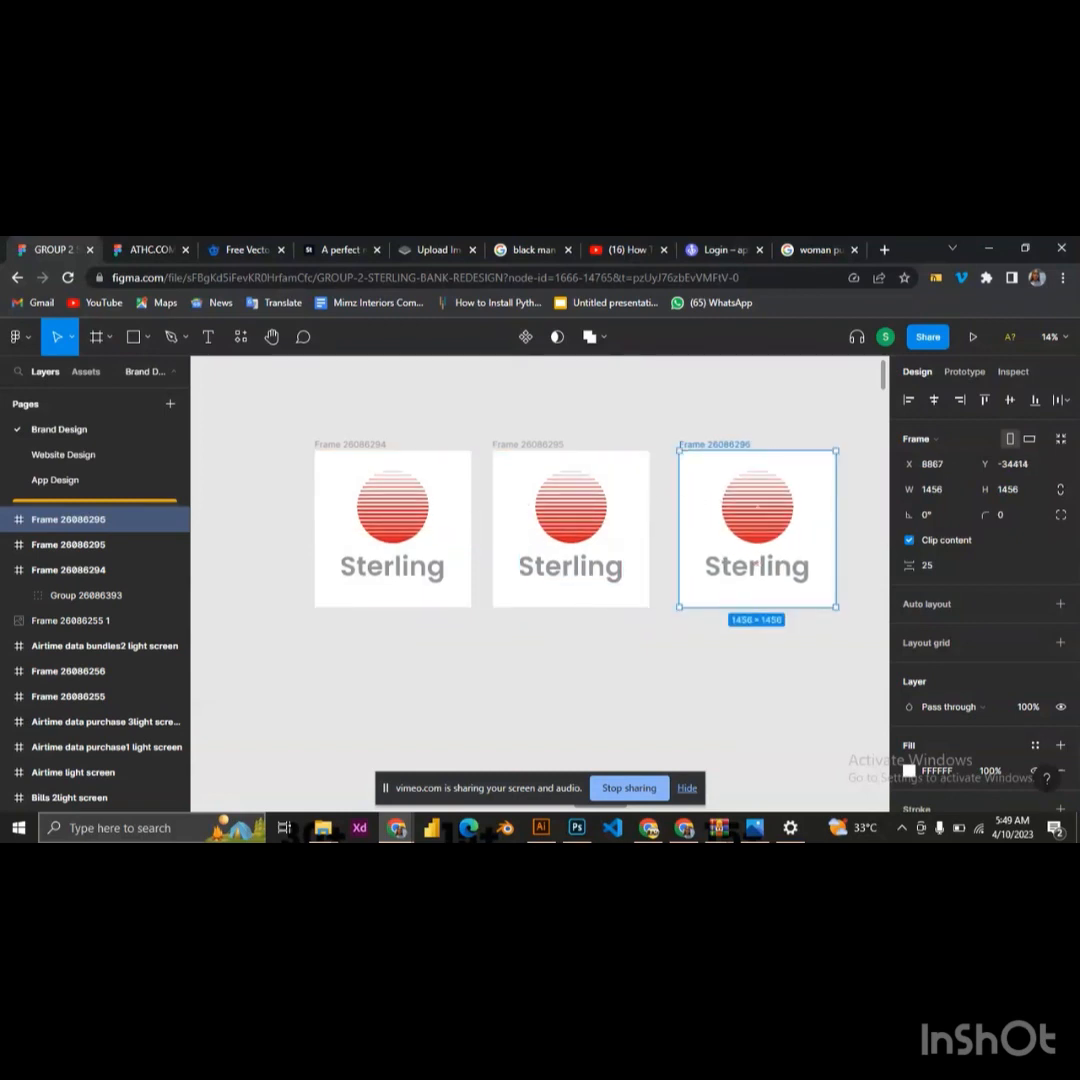
scroll(783, 455, down, 3)
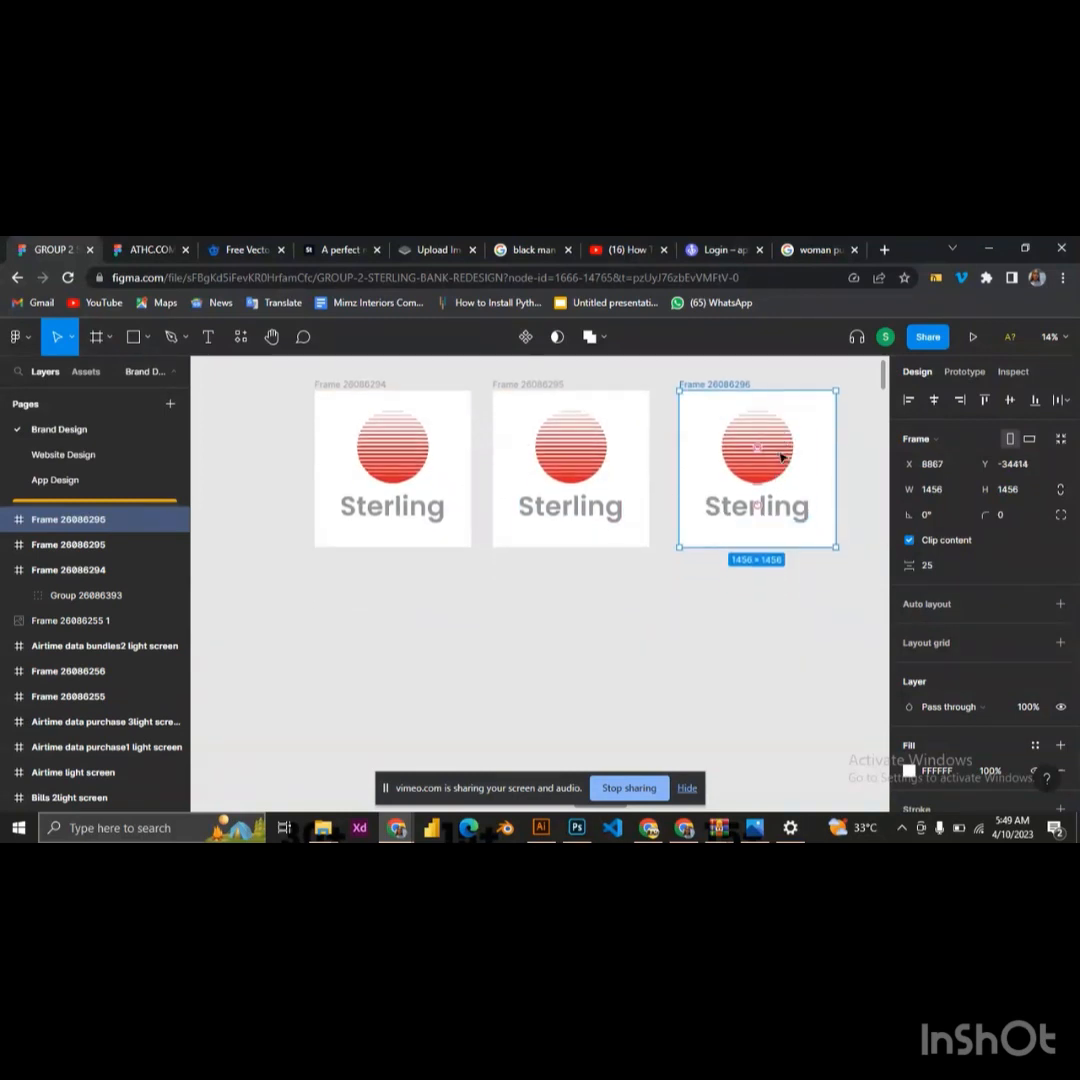
click(774, 424)
drag(752, 492, 562, 648)
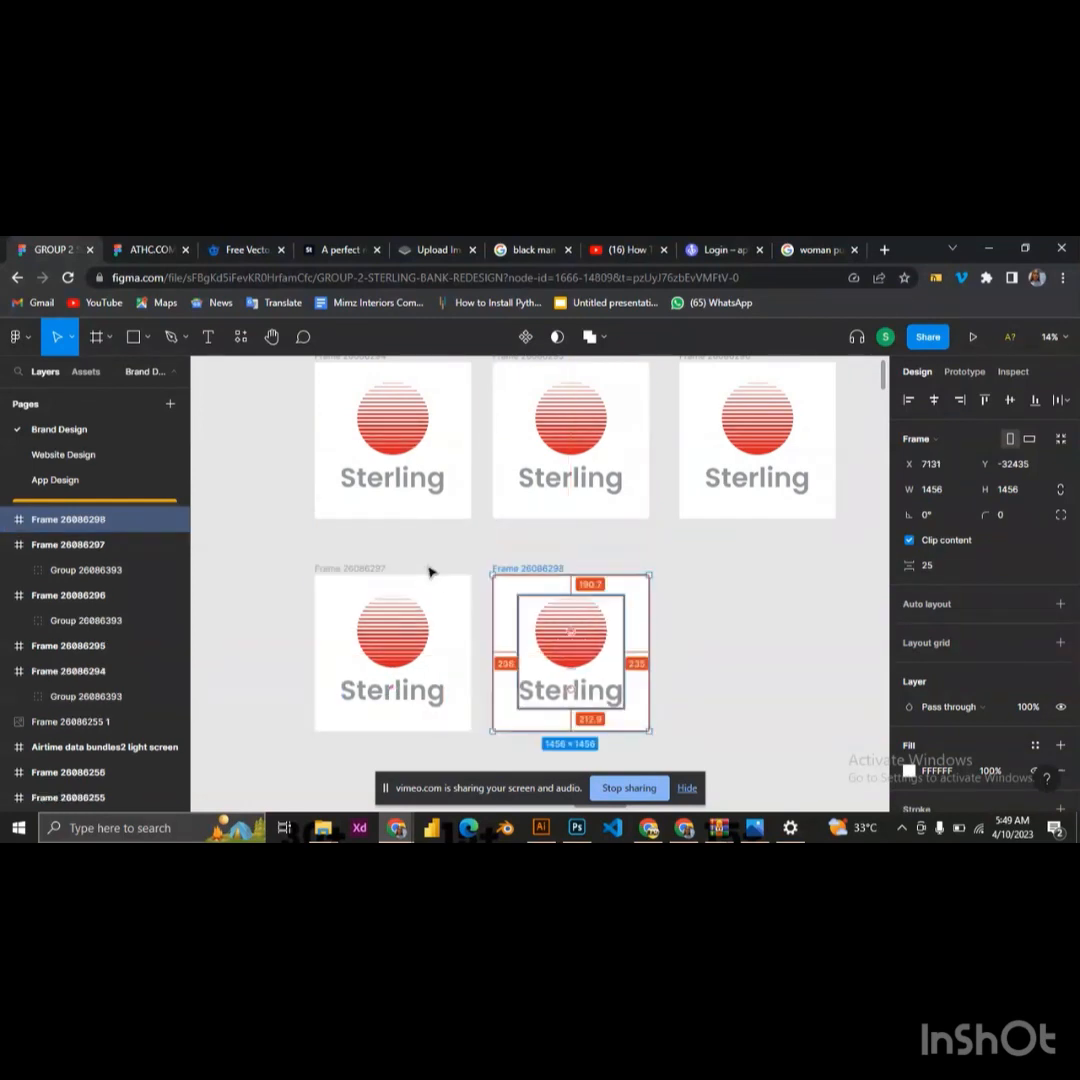
Ungroup the logo in the first frame and delete its Sterling text
click(425, 480)
scroll(407, 490, up, 1)
scroll(395, 440, up, 1)
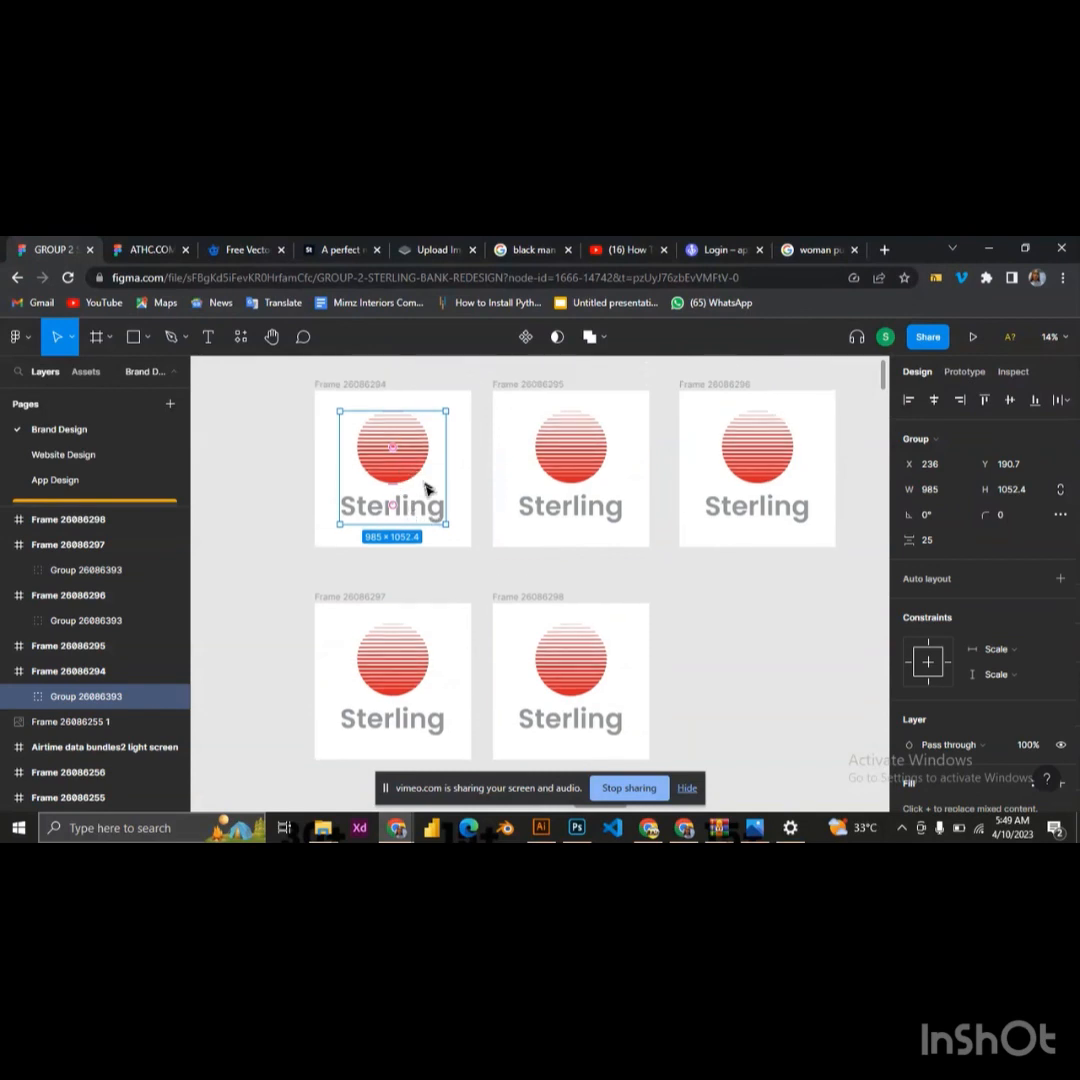
right_click(420, 507)
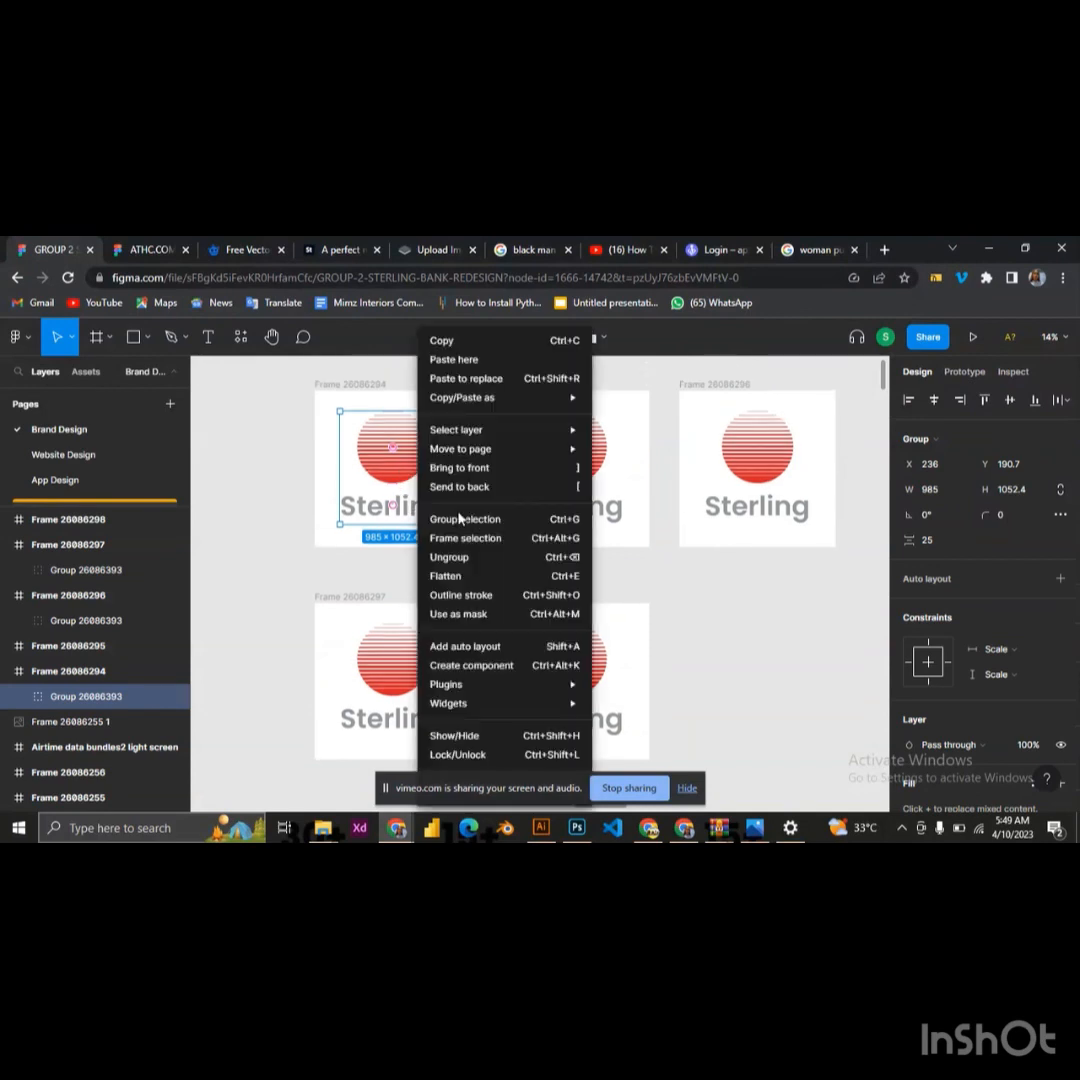
click(474, 562)
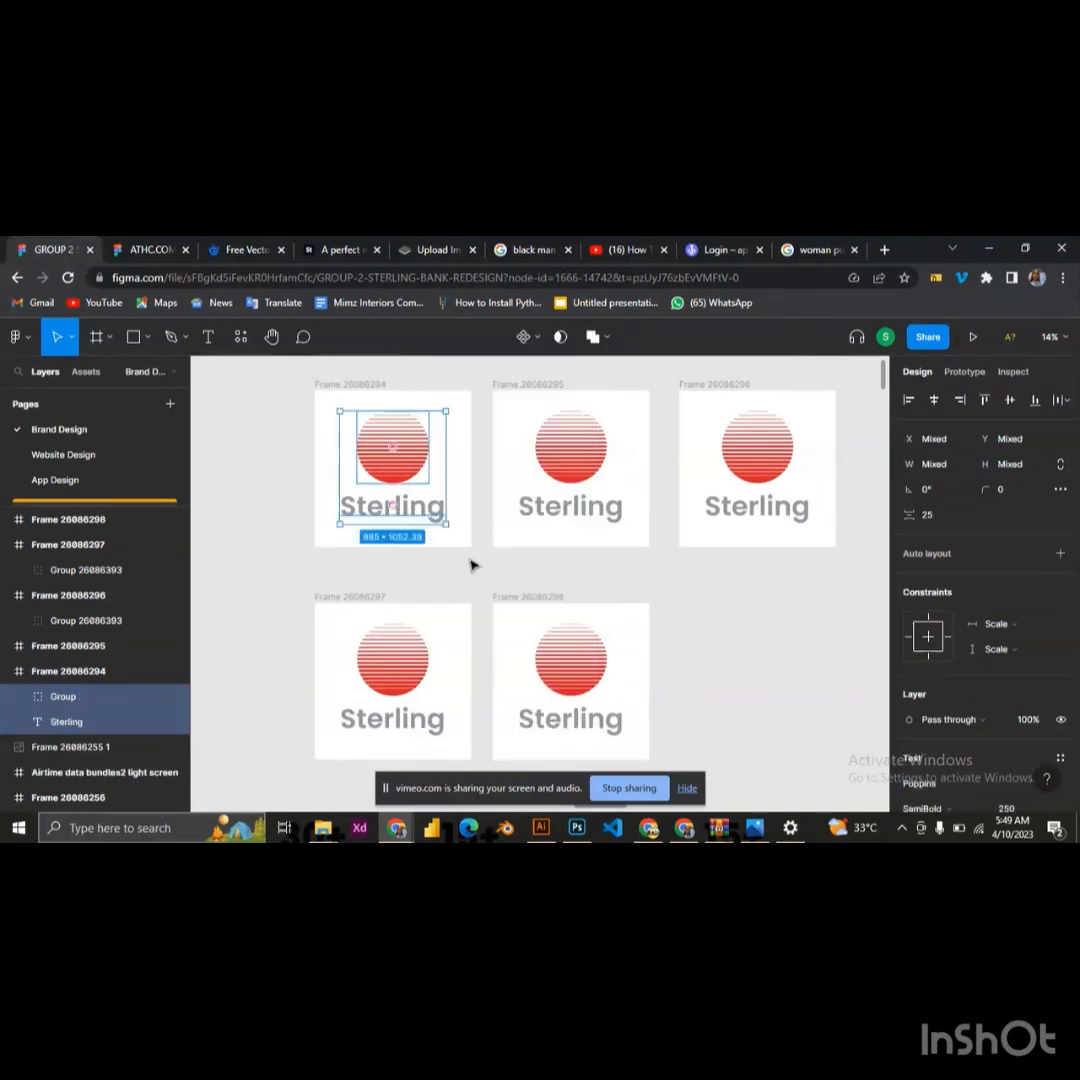
click(453, 562)
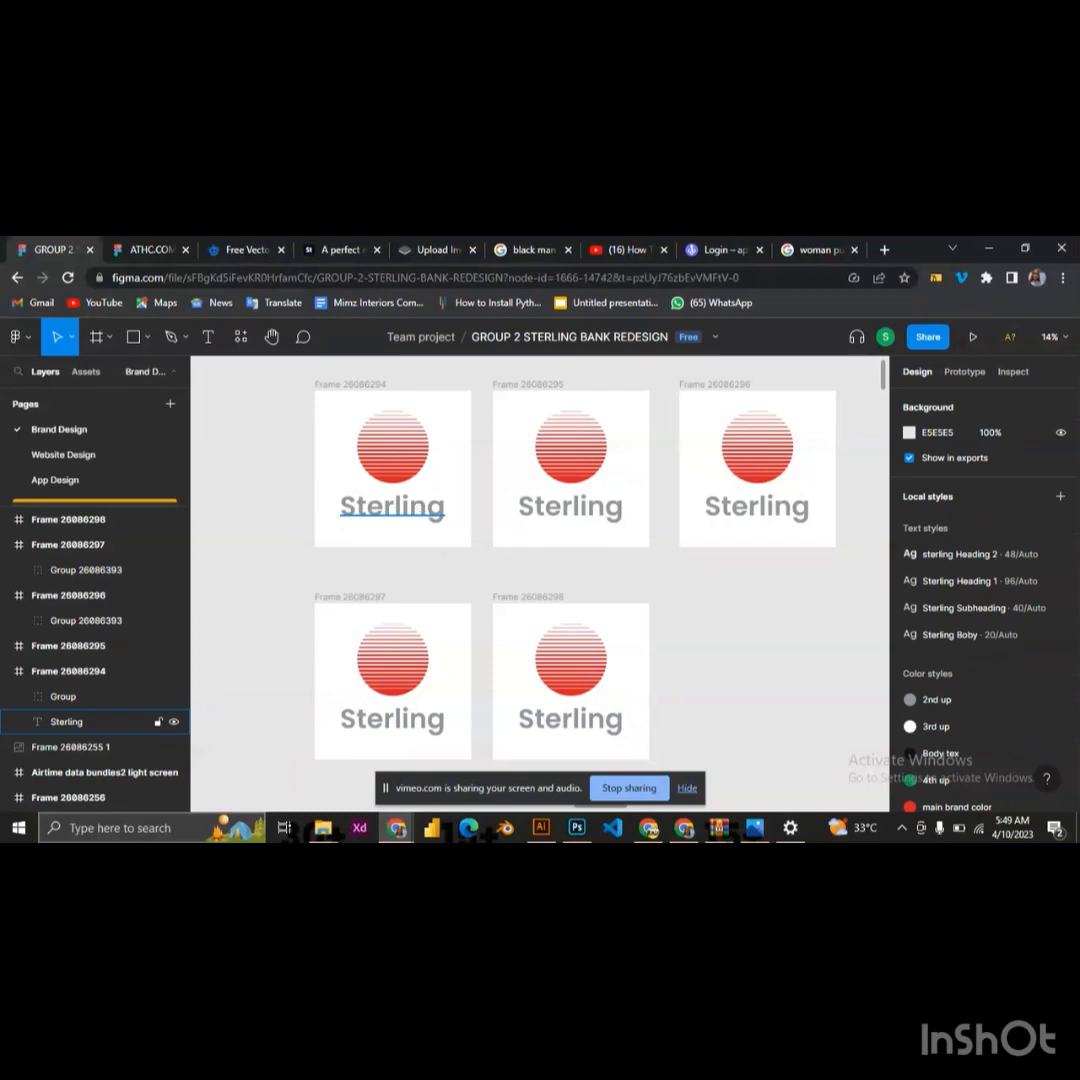
click(420, 511)
key(Delete)
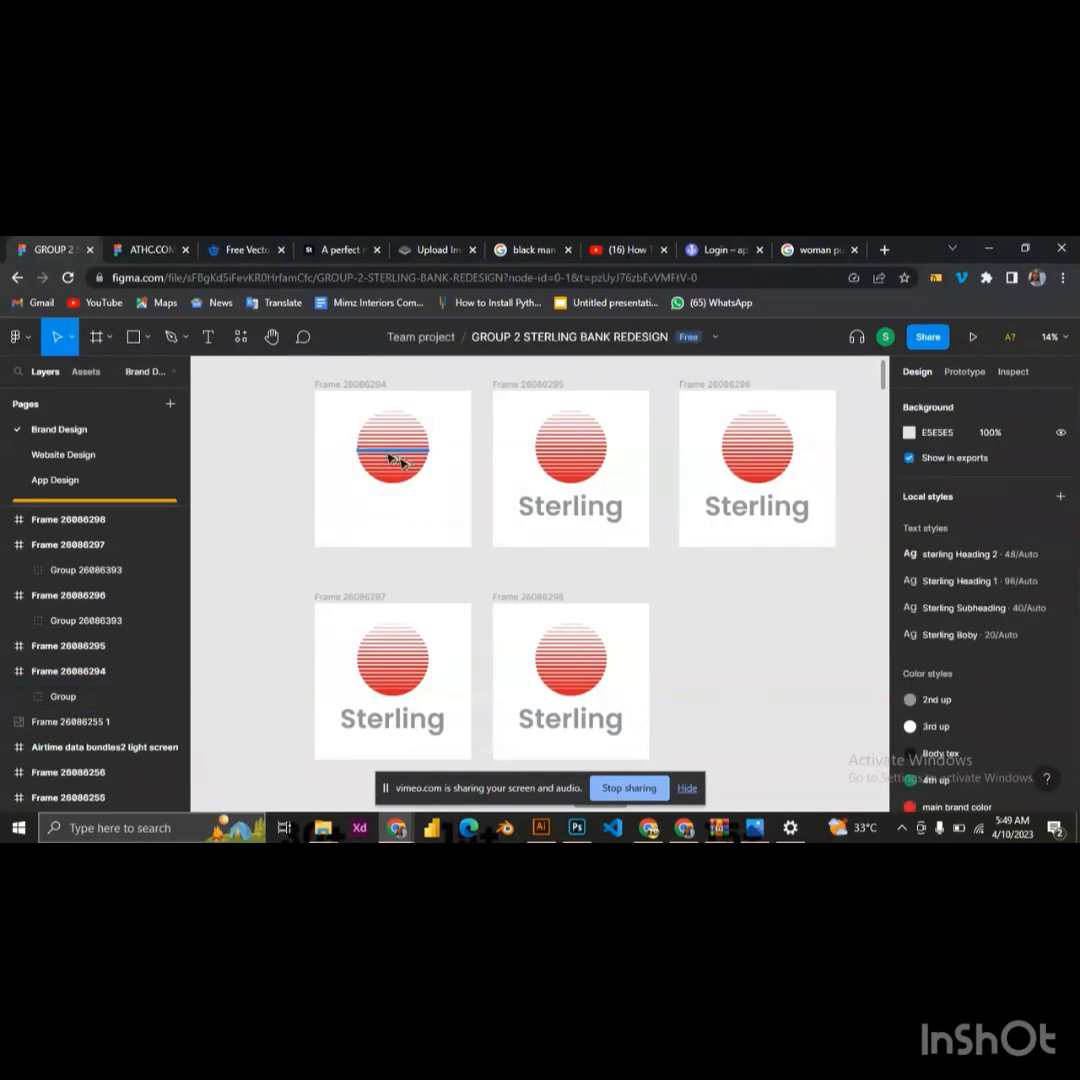
Ungroup the striped circle in the first frame into separate vectors
scroll(407, 477, up, 1)
scroll(404, 477, up, 1)
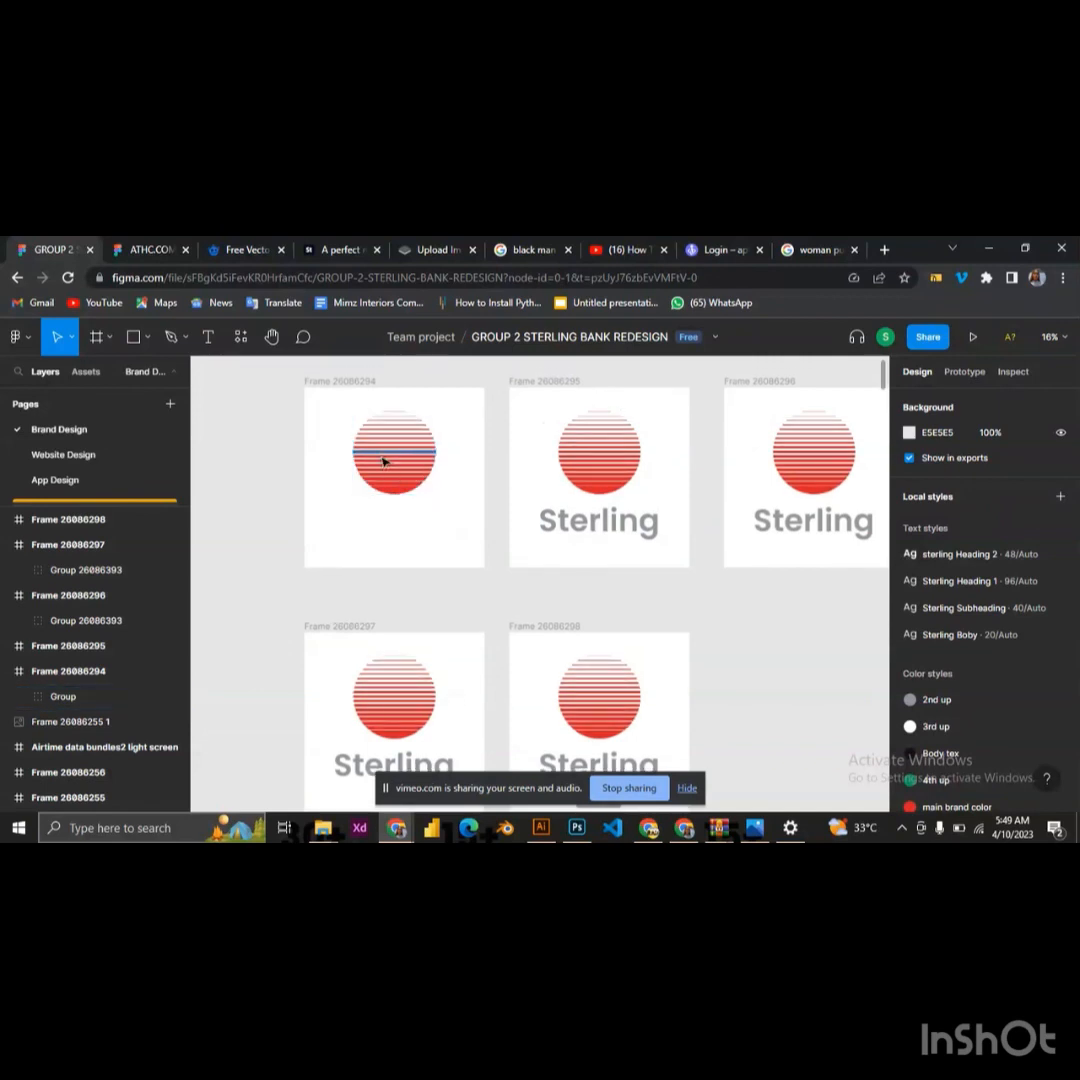
scroll(383, 460, up, 1)
scroll(397, 460, up, 1)
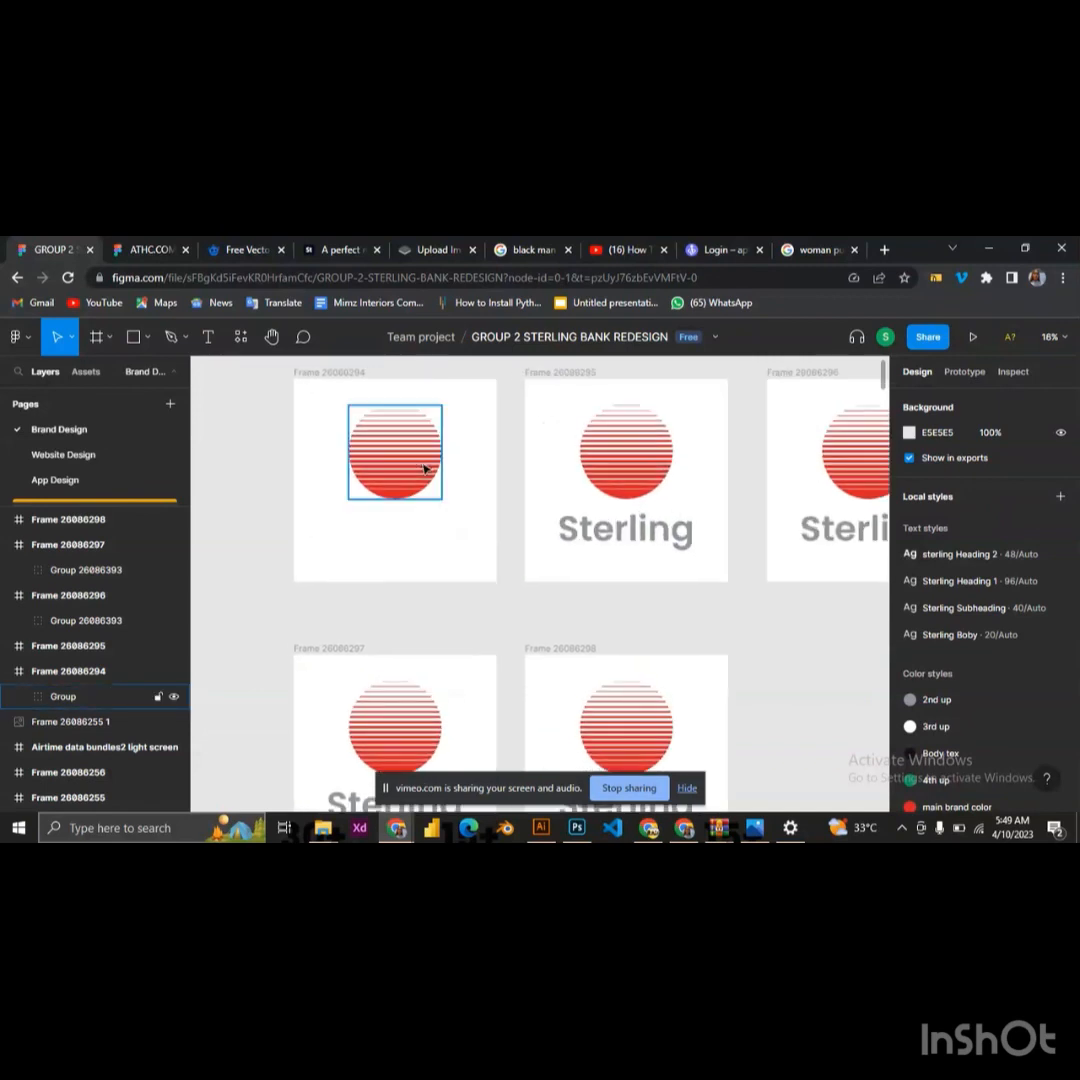
scroll(400, 460, up, 1)
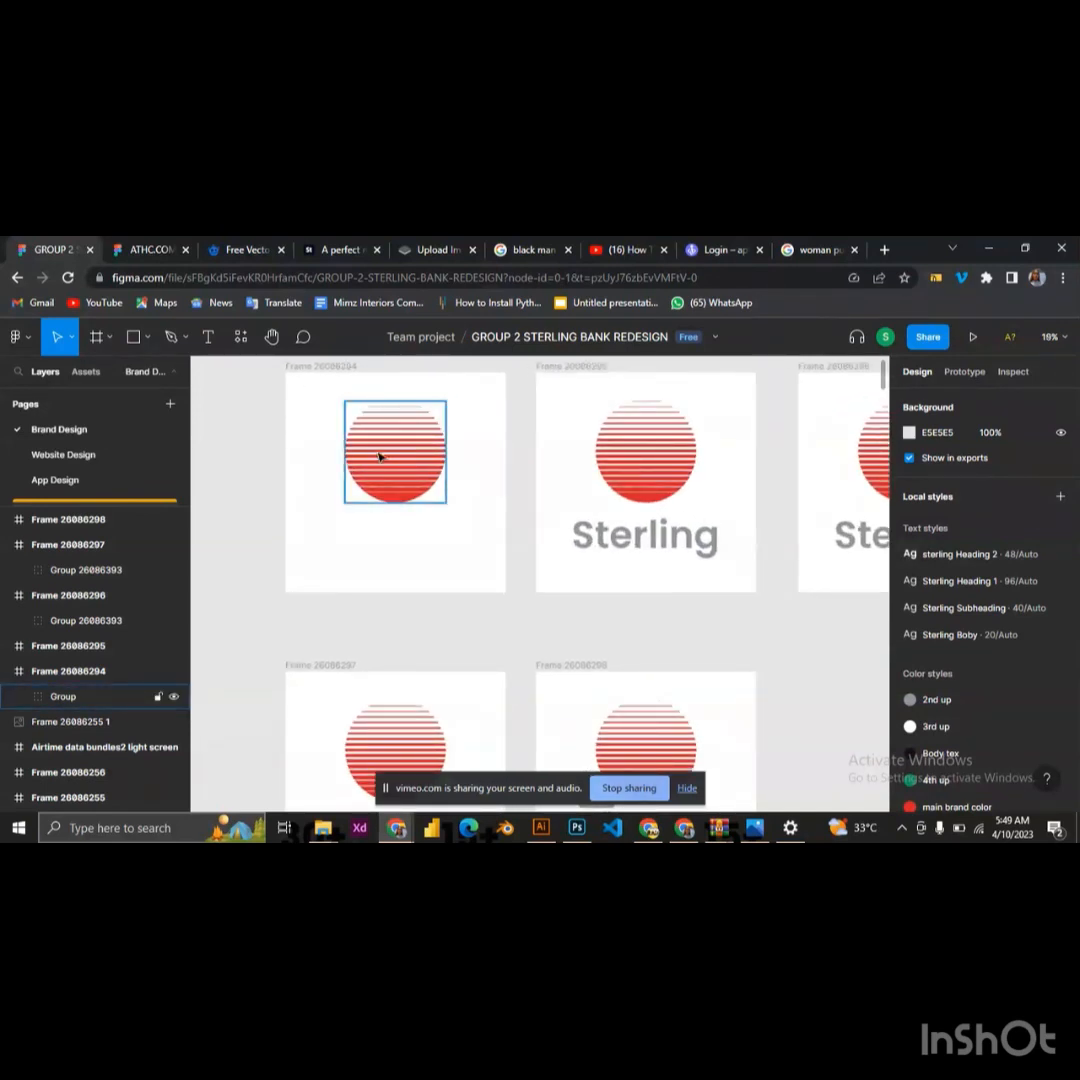
scroll(402, 463, up, 1)
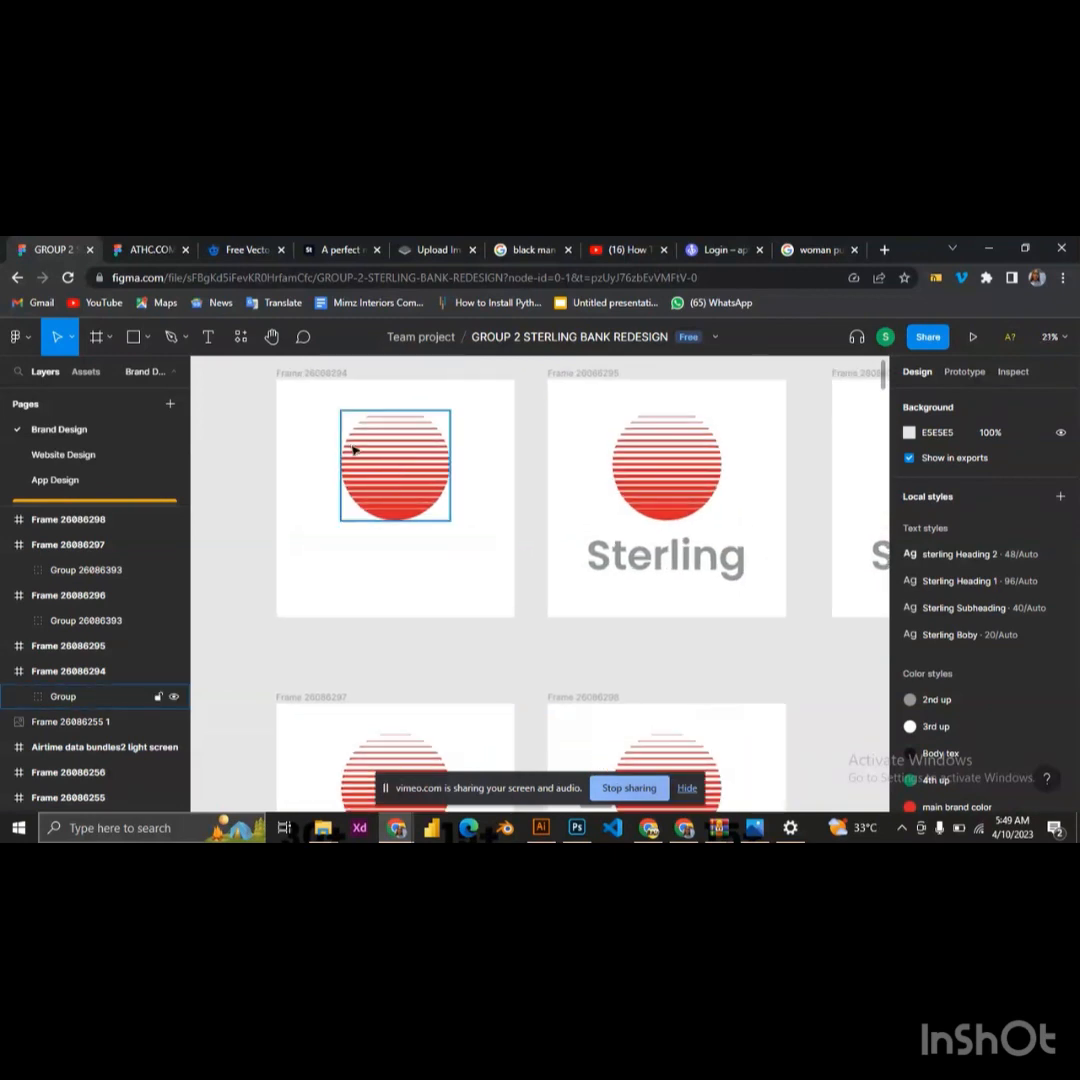
scroll(402, 460, up, 2)
scroll(410, 470, up, 2)
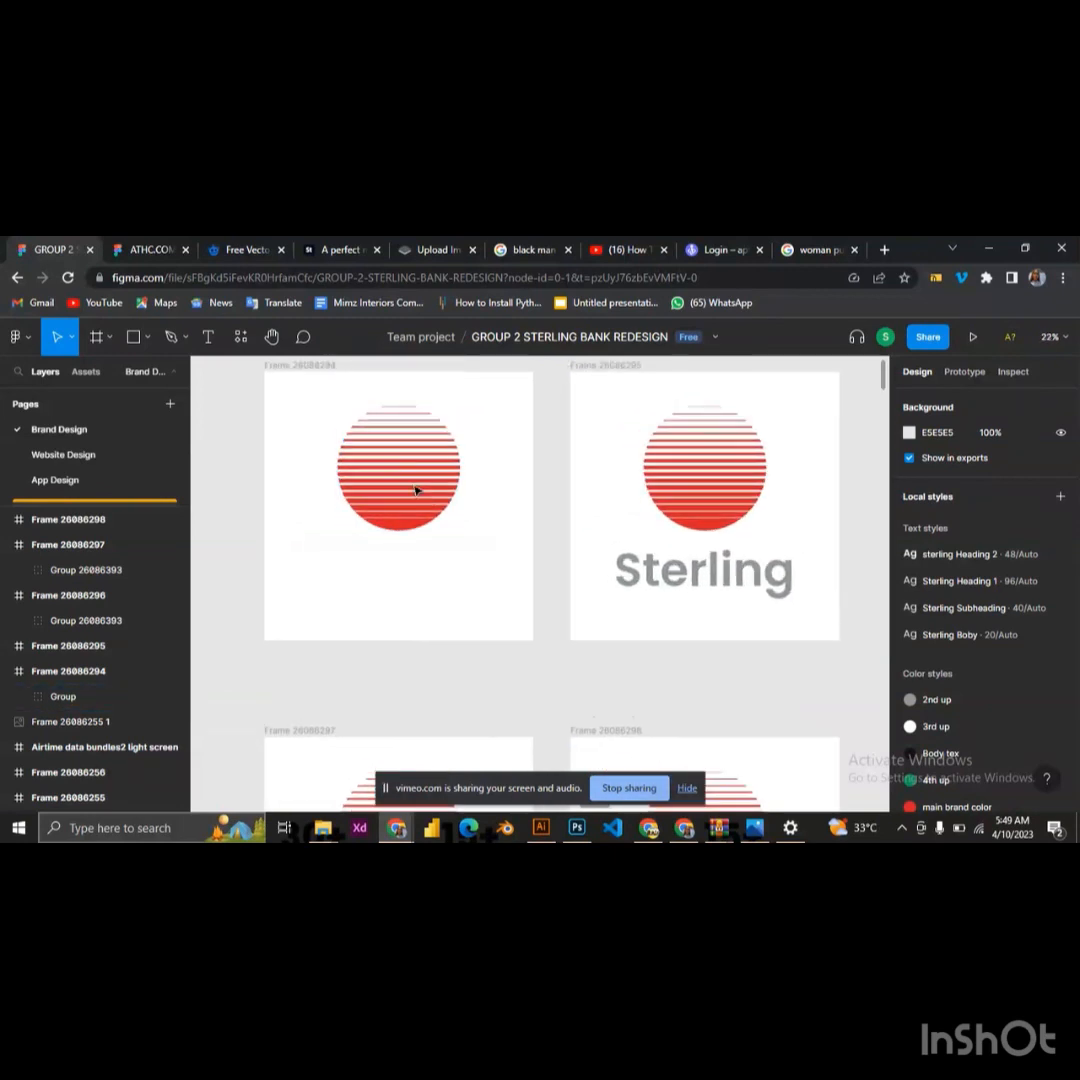
click(415, 489)
right_click(415, 489)
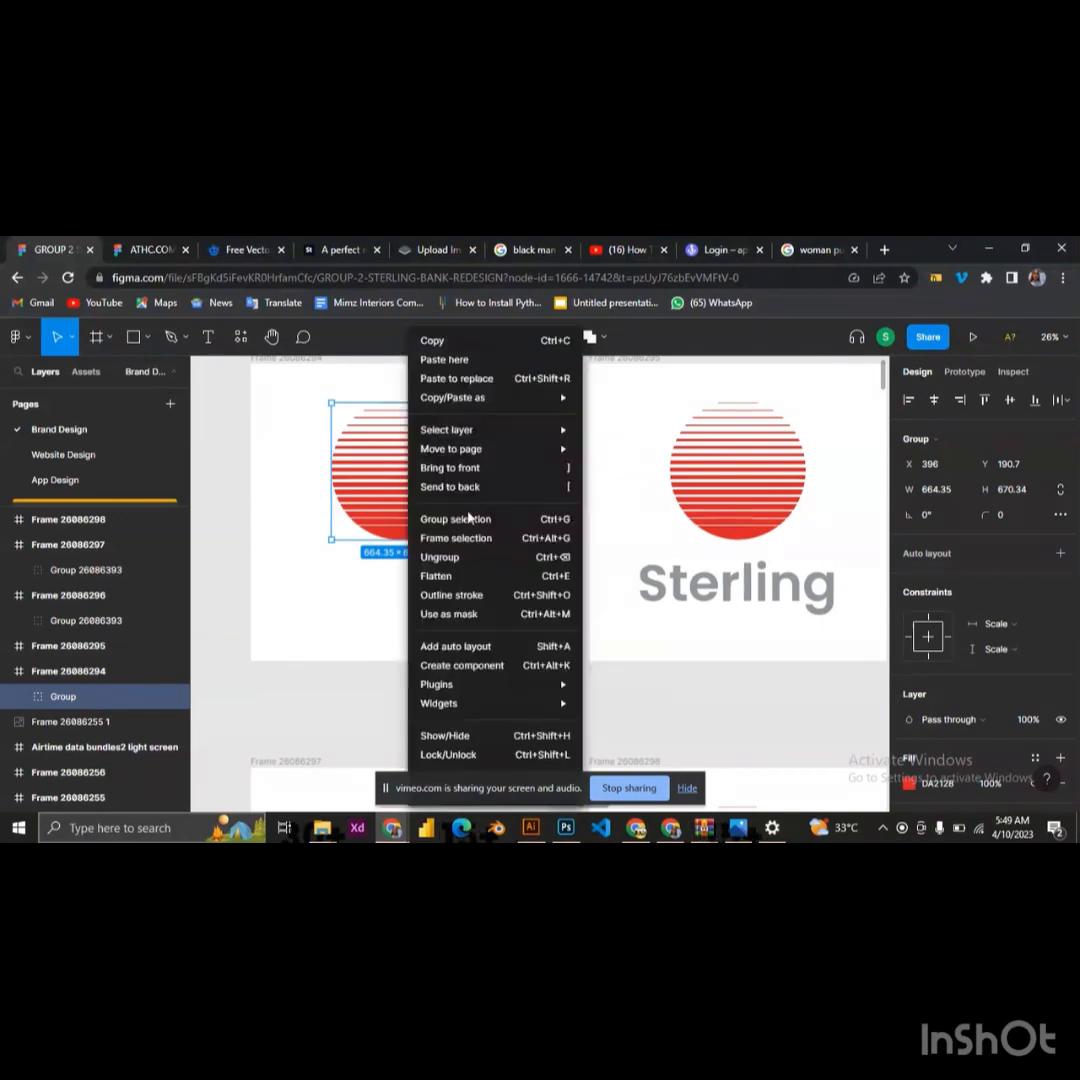
click(576, 565)
click(506, 554)
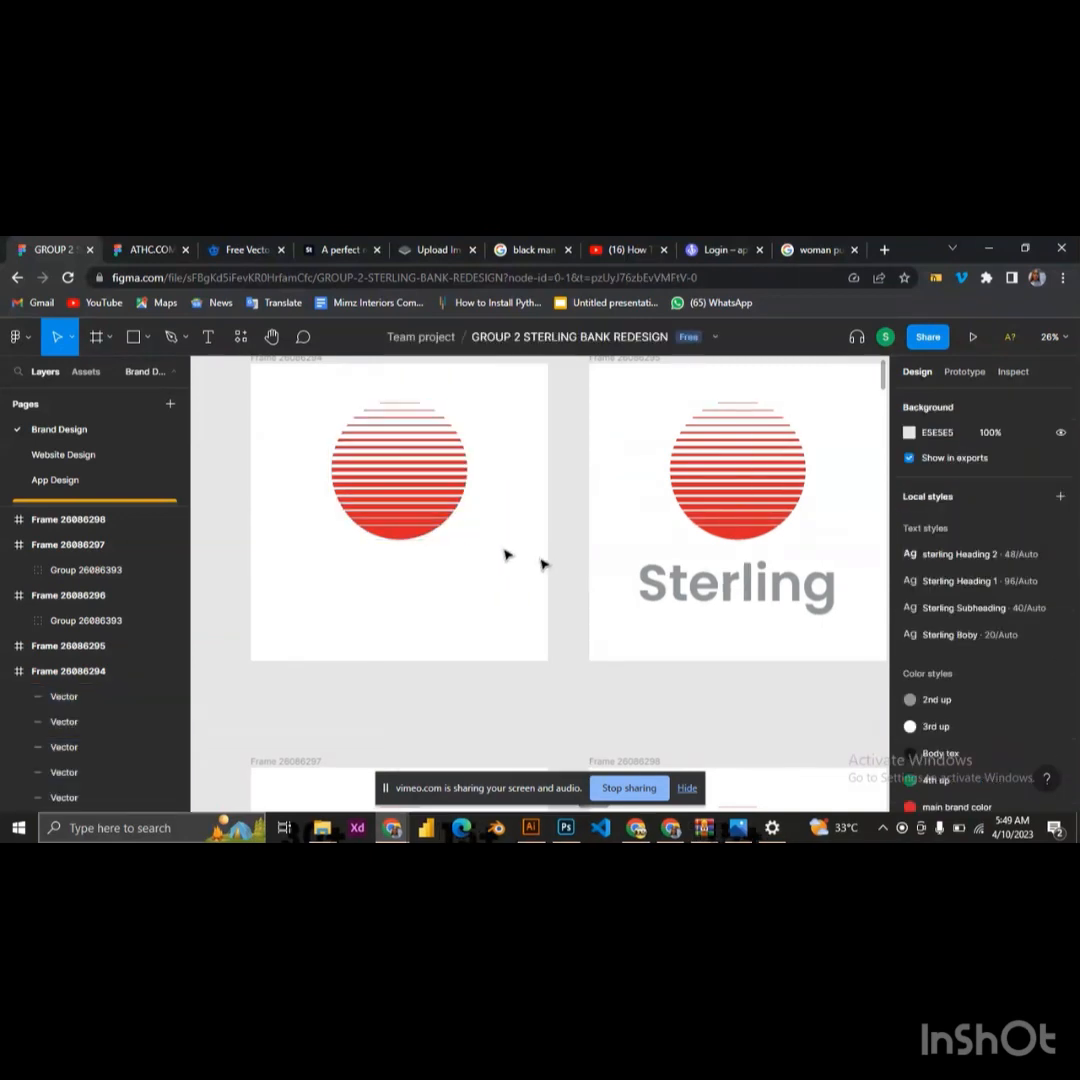
Delete all stripes of the first frame's circle except the bottommost segment
click(438, 522)
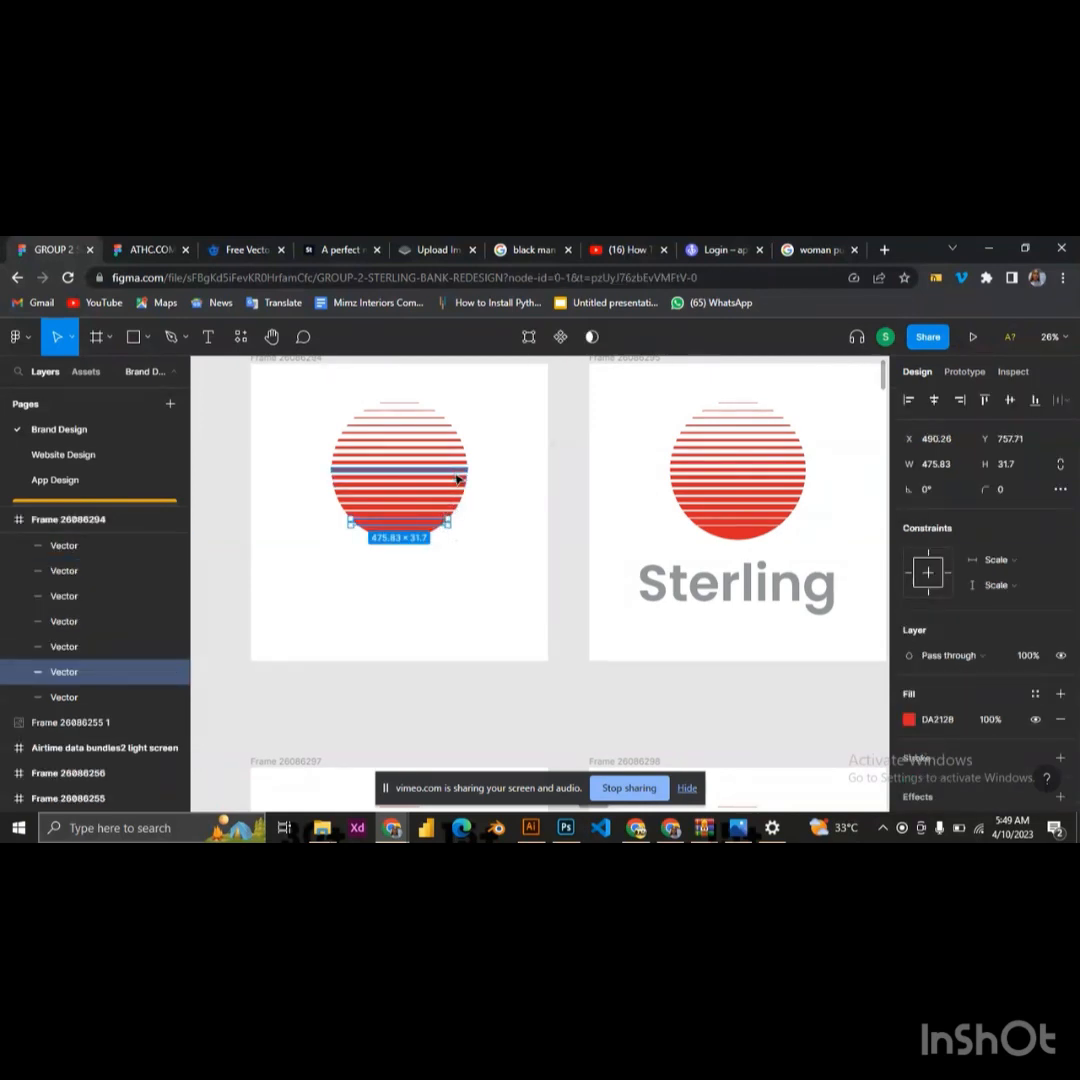
key(Delete)
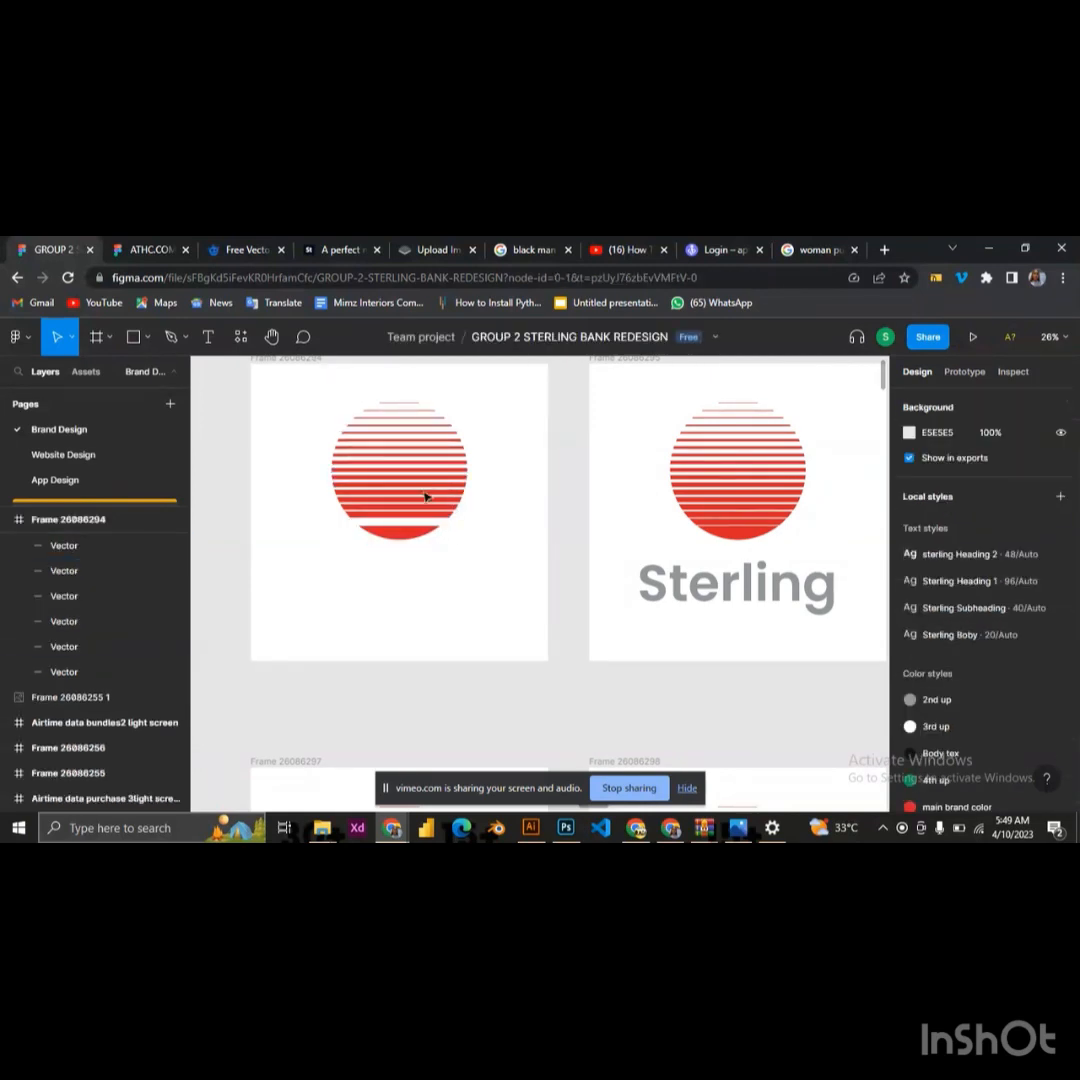
drag(396, 382, 432, 517)
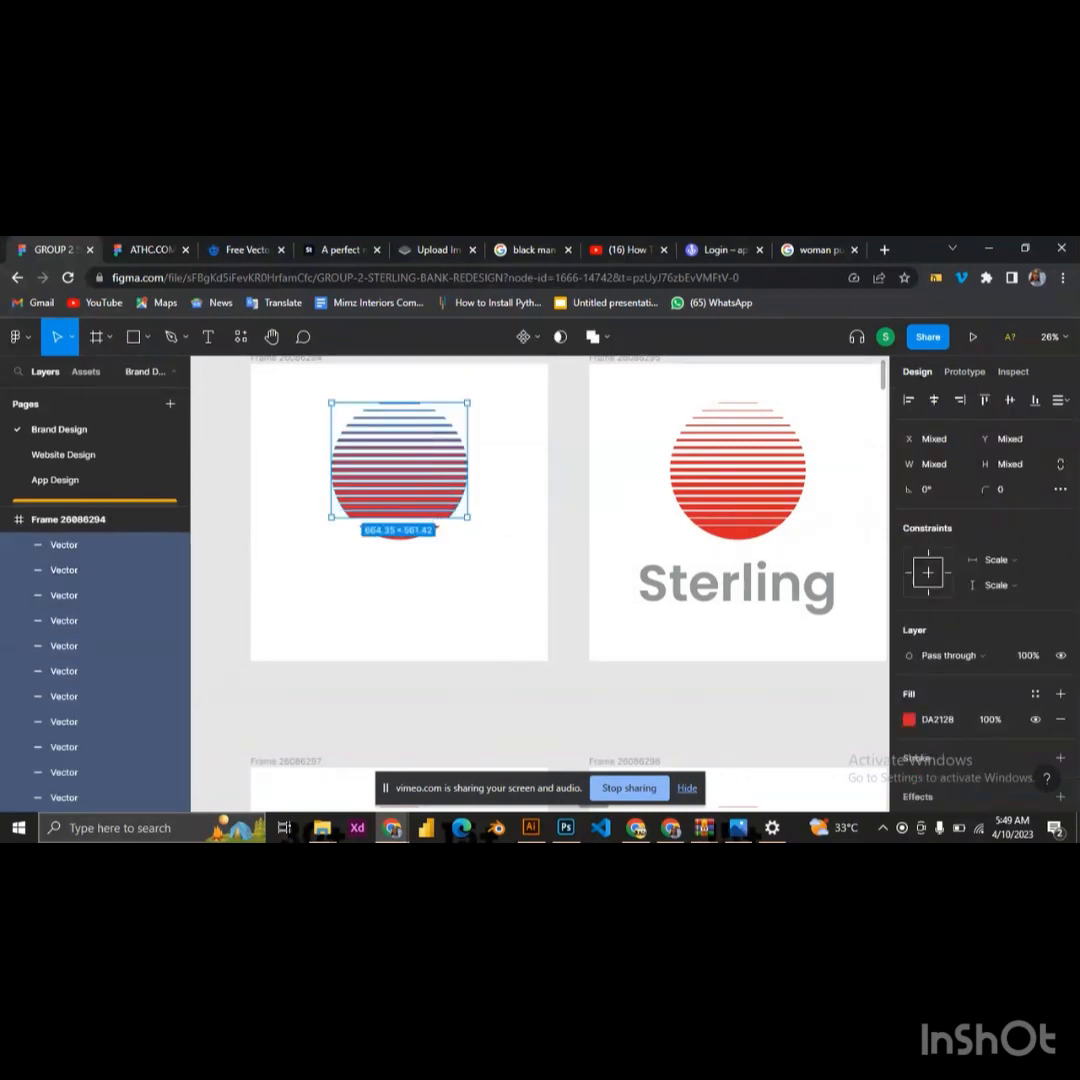
key(Delete)
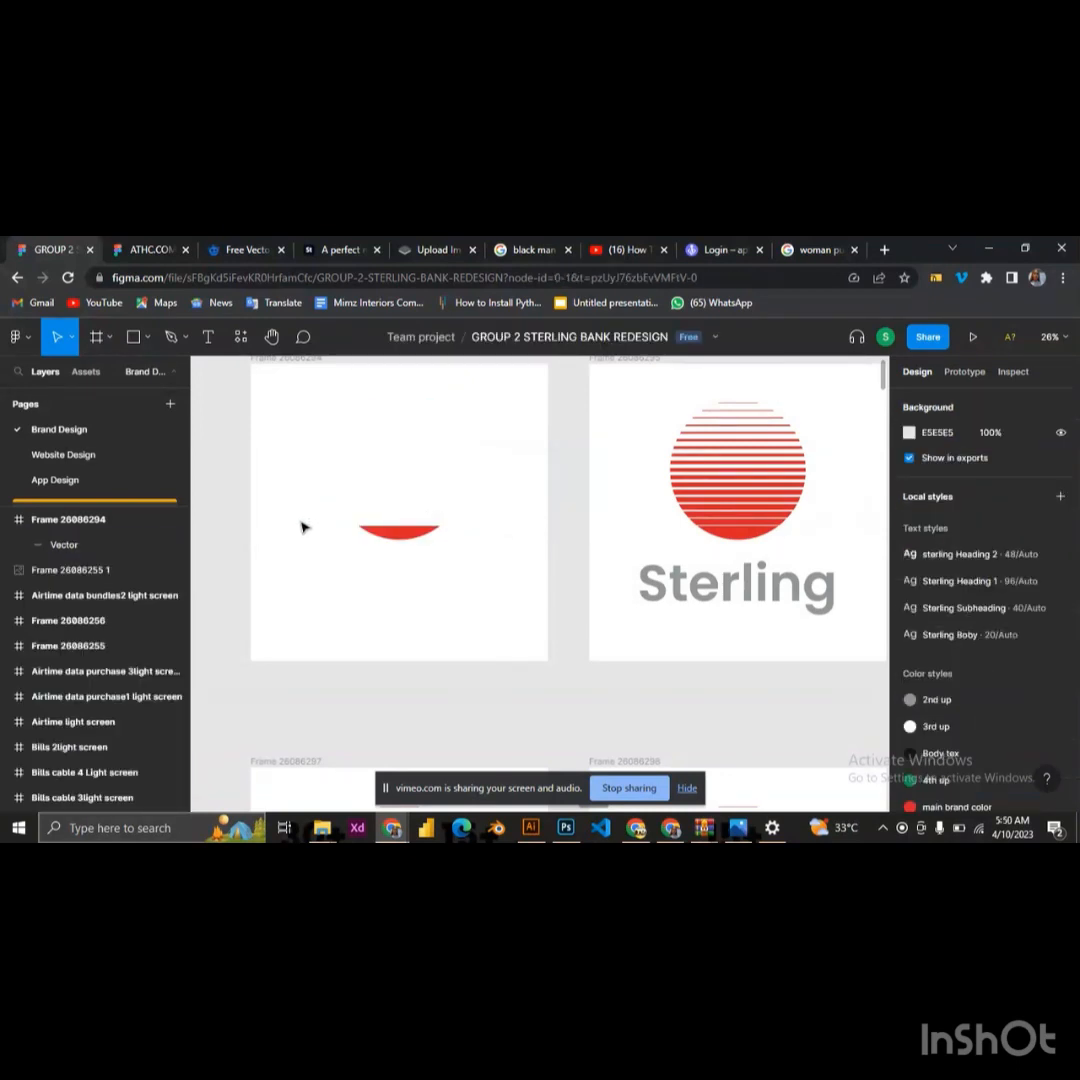
Ungroup the logo in the second frame of the upper row and delete its Sterling text
scroll(300, 528, down, 1)
scroll(323, 533, down, 5)
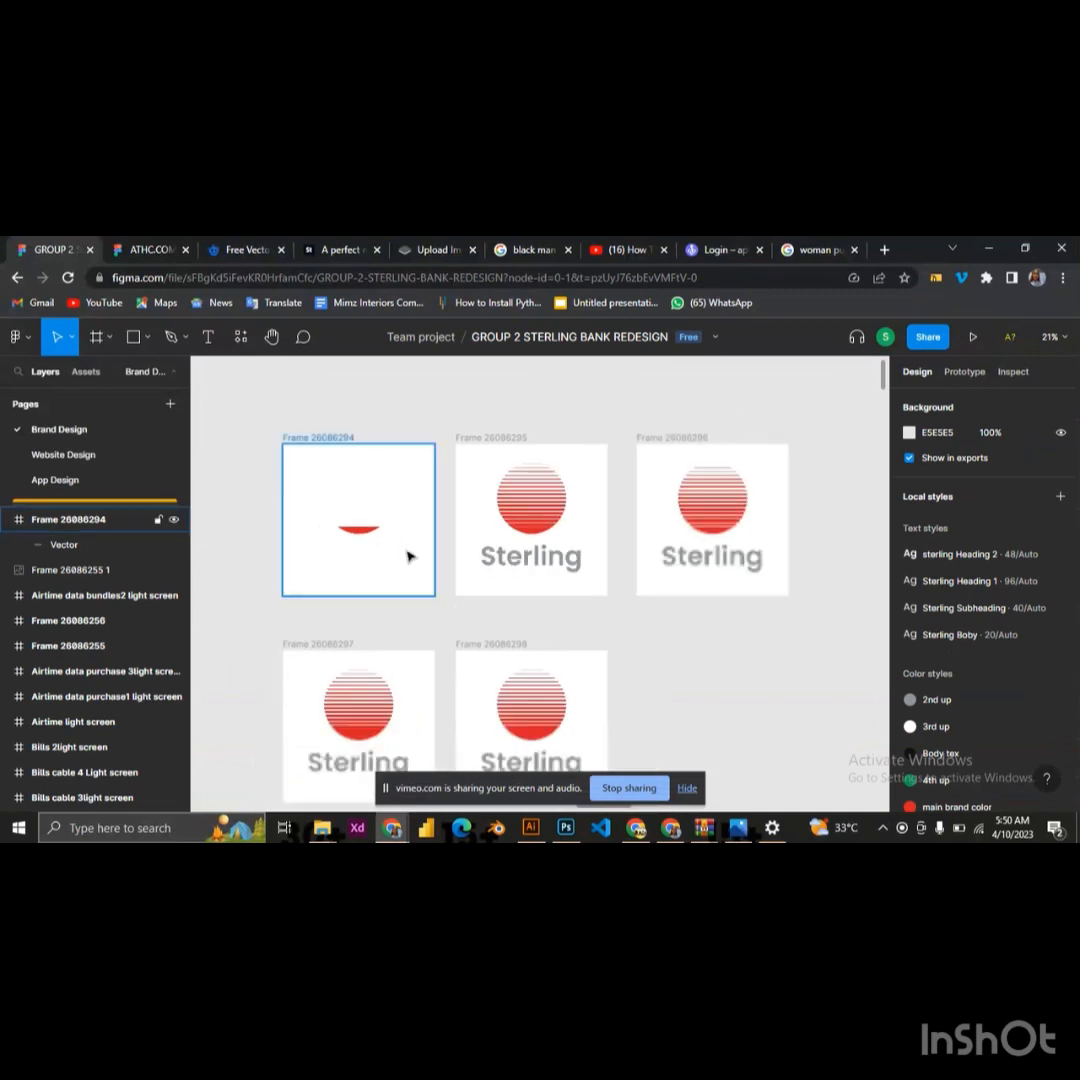
click(519, 559)
right_click(518, 559)
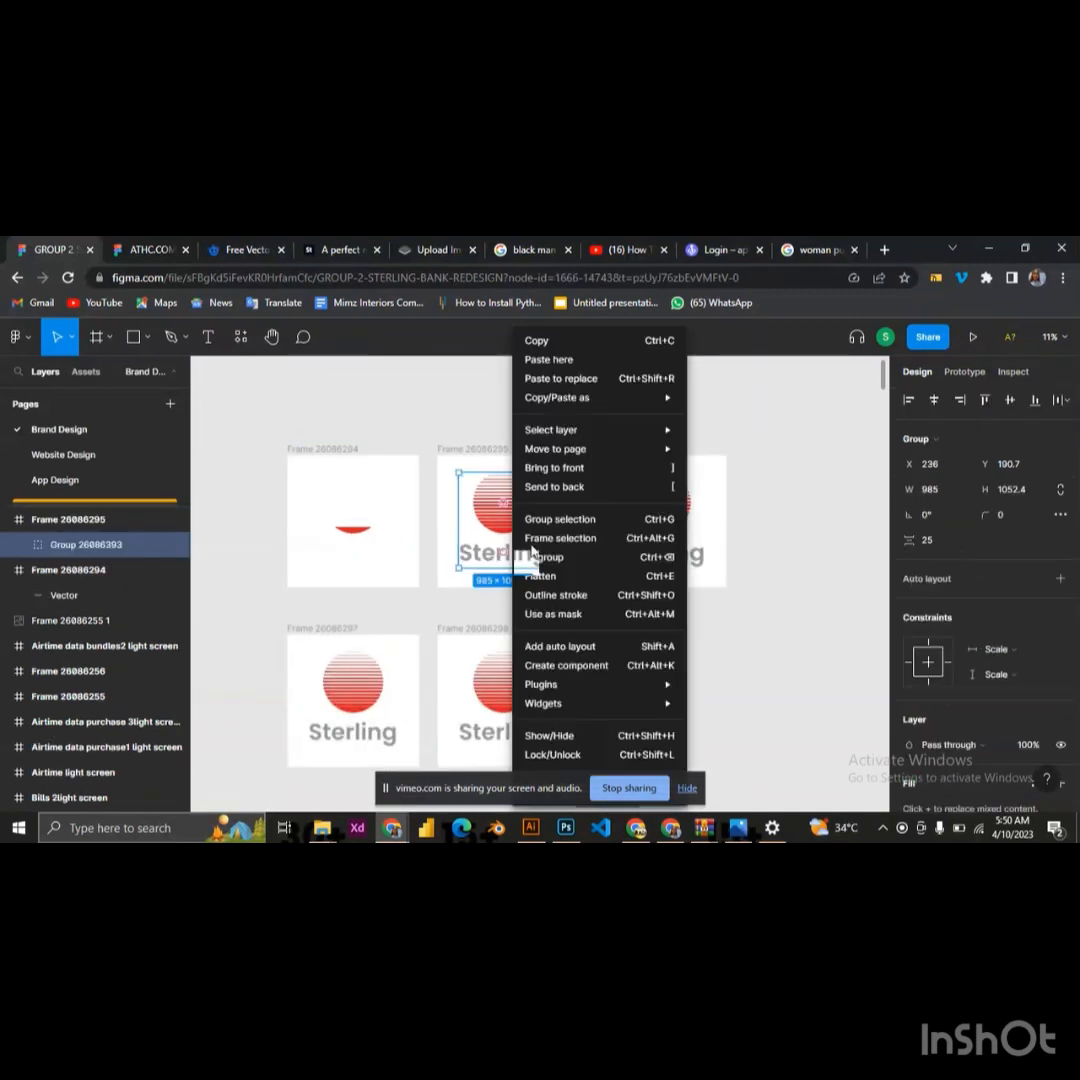
click(580, 557)
click(598, 607)
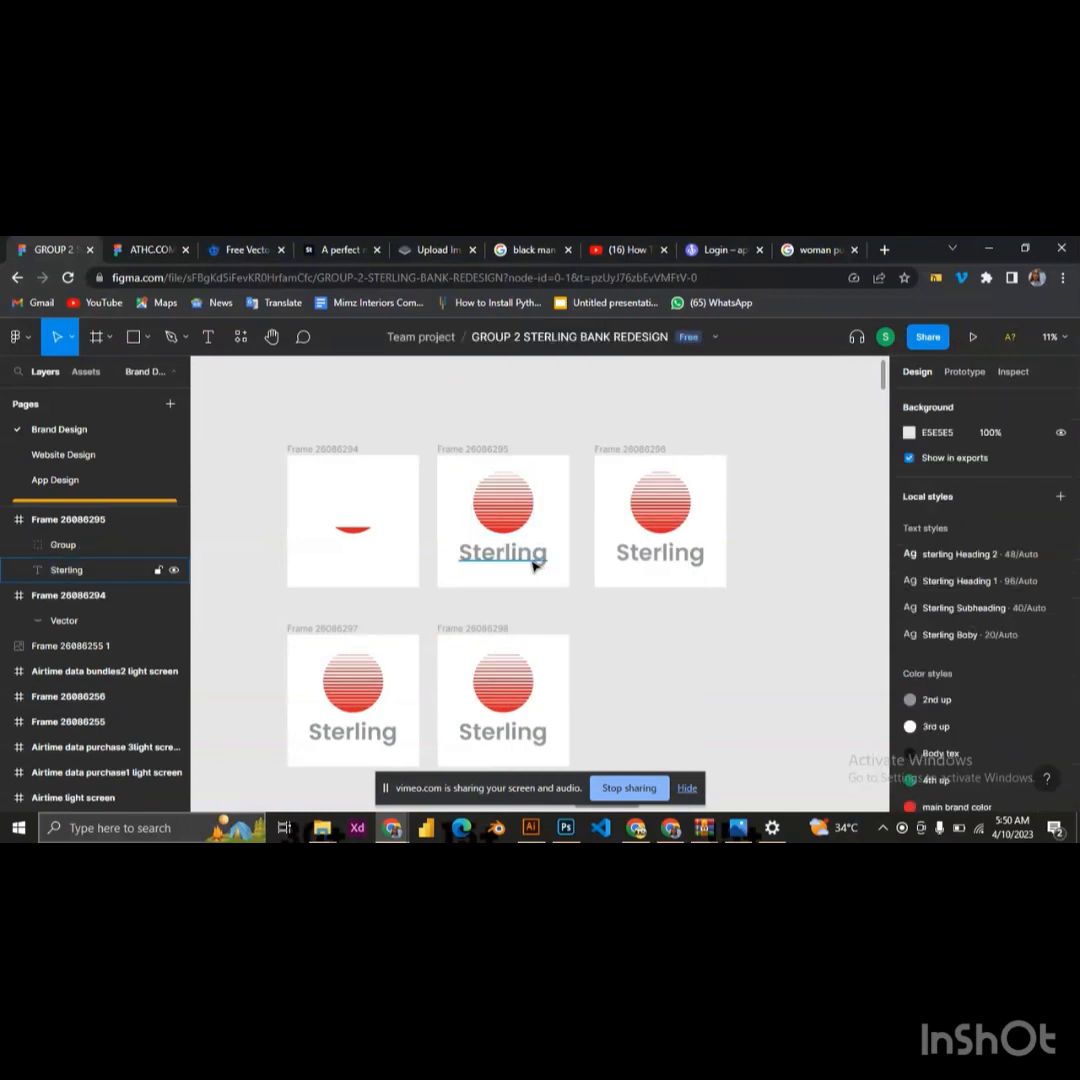
click(534, 566)
key(Delete)
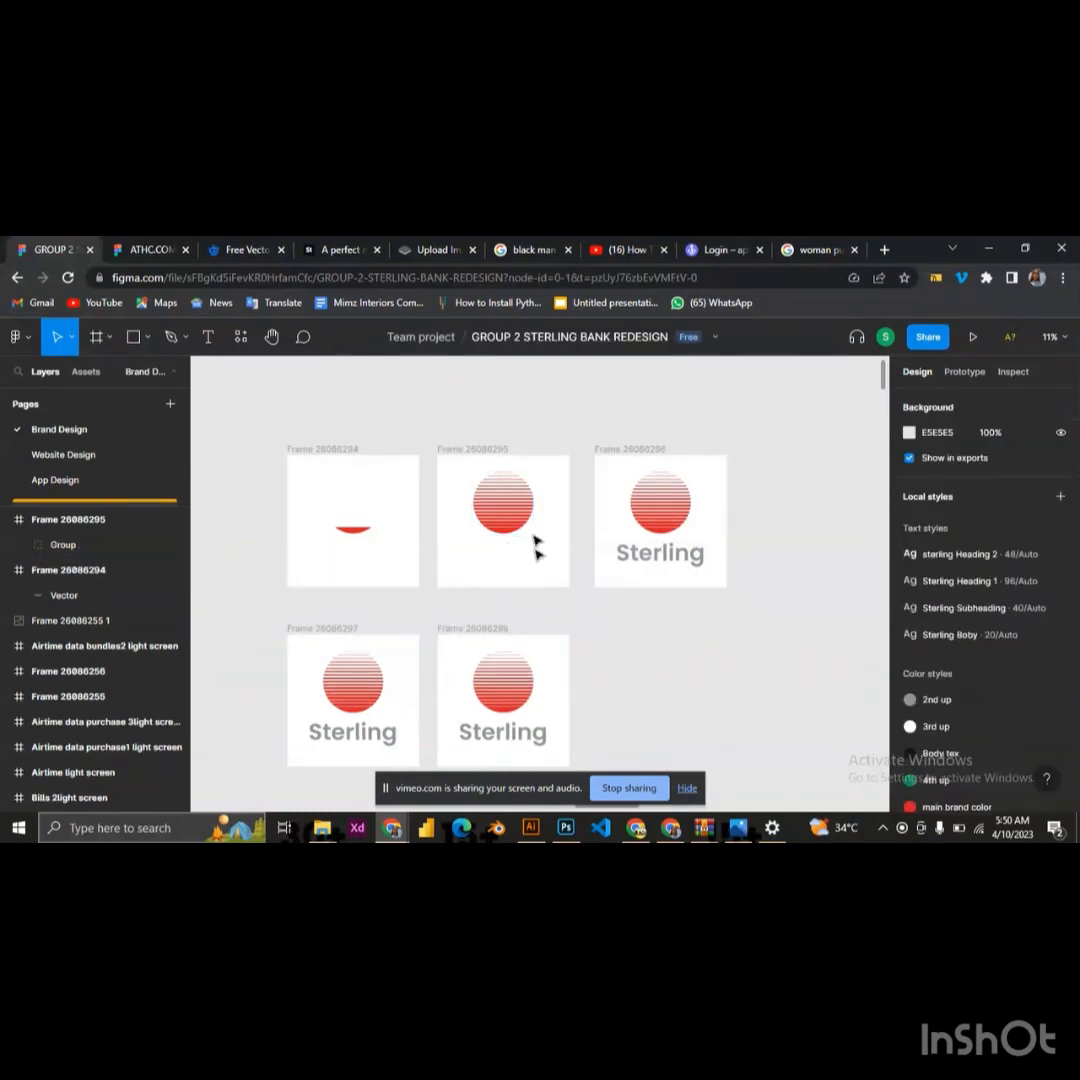
Ungroup the striped circle in the second frame into separate vectors
click(510, 492)
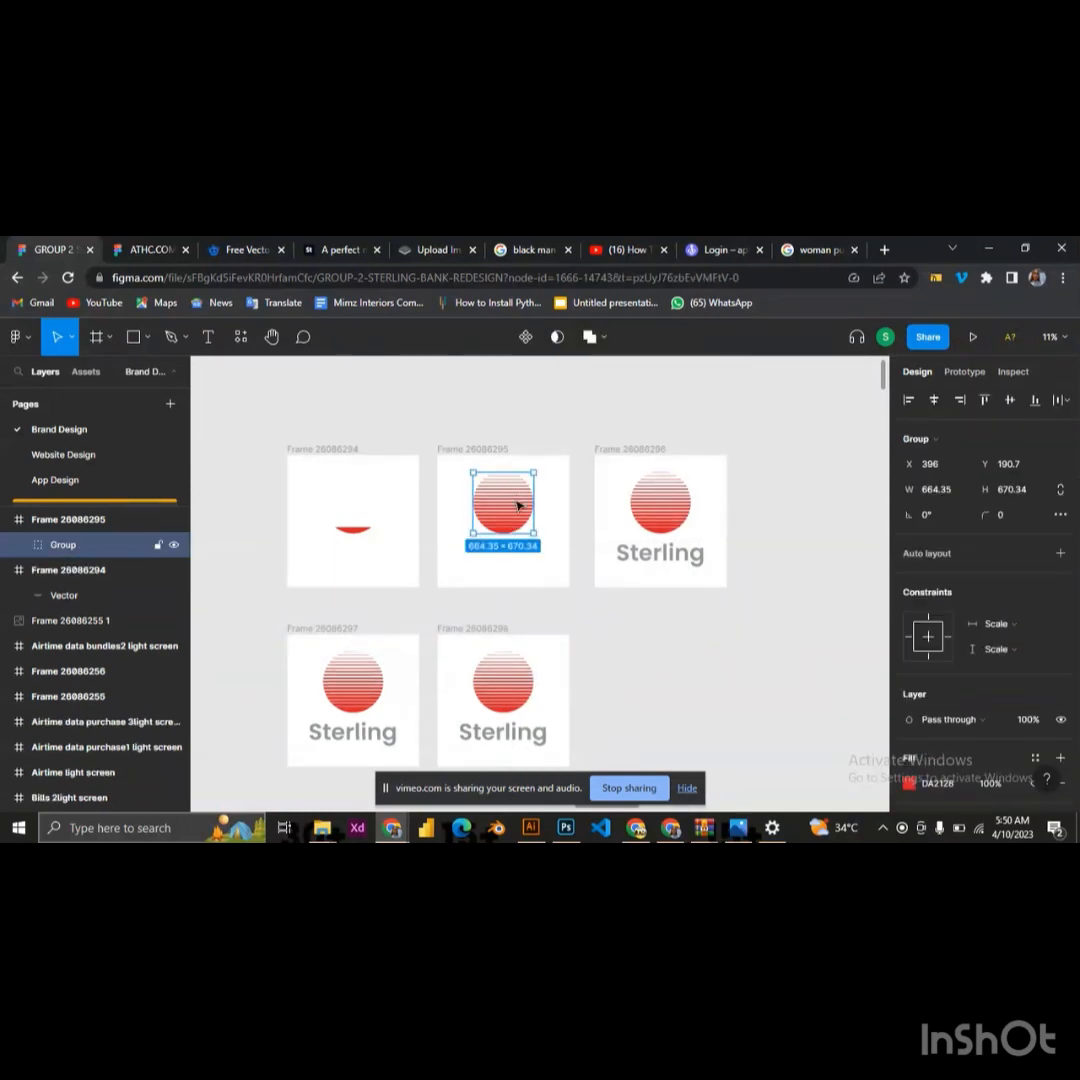
right_click(515, 508)
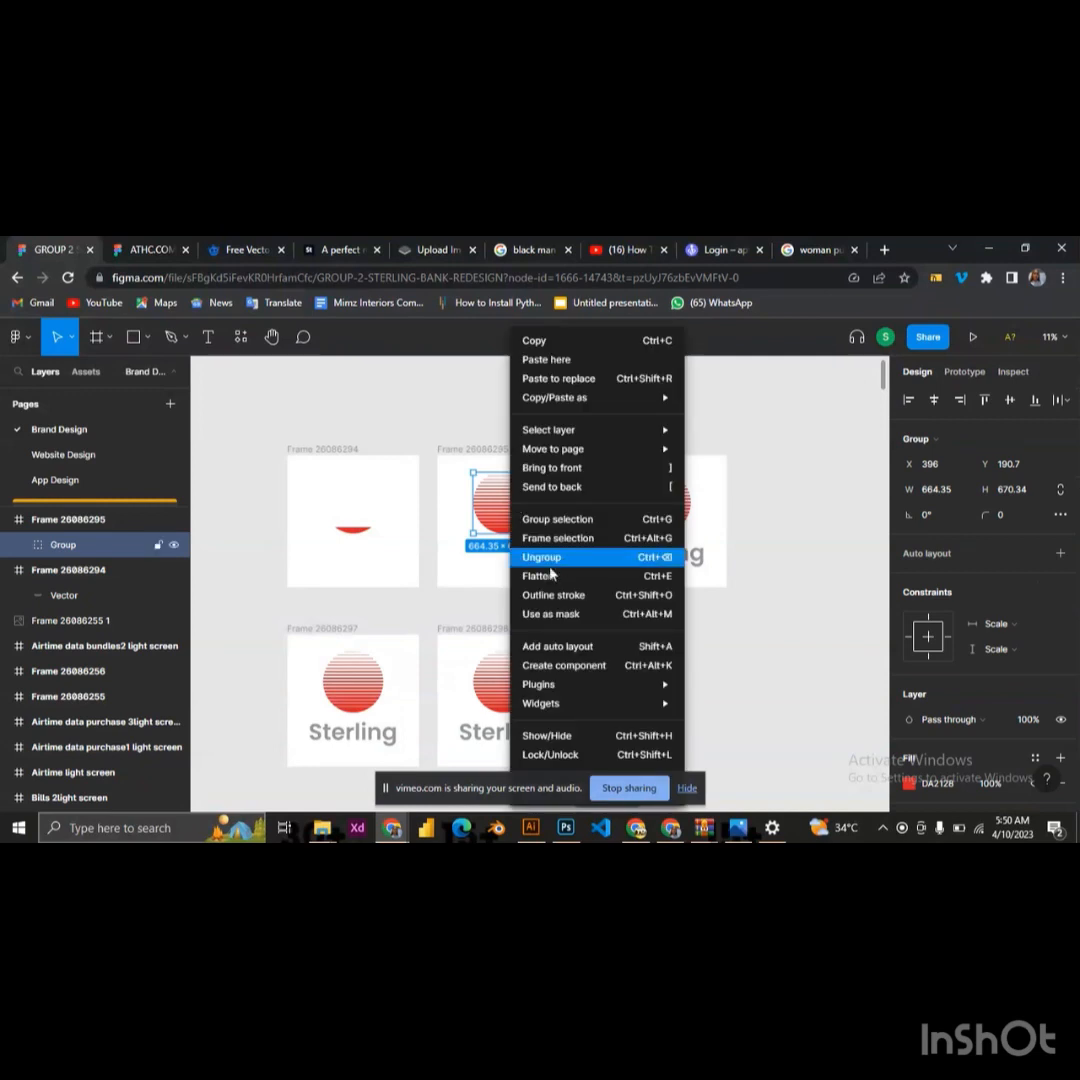
click(549, 560)
click(506, 465)
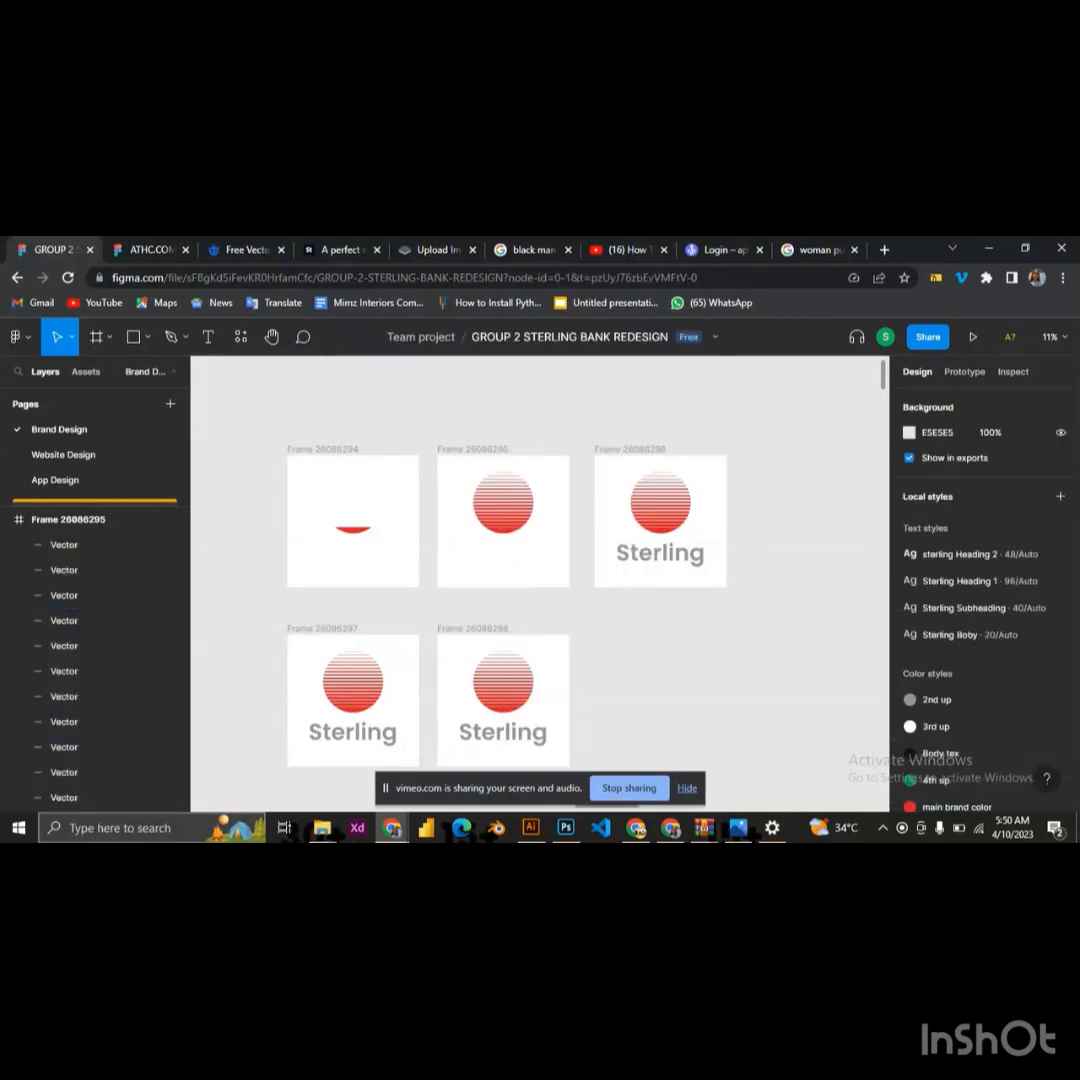
Delete all stripes of the second frame's circle except the one directly above its bottommost segment
drag(510, 478, 510, 502)
key(ctrl+z)
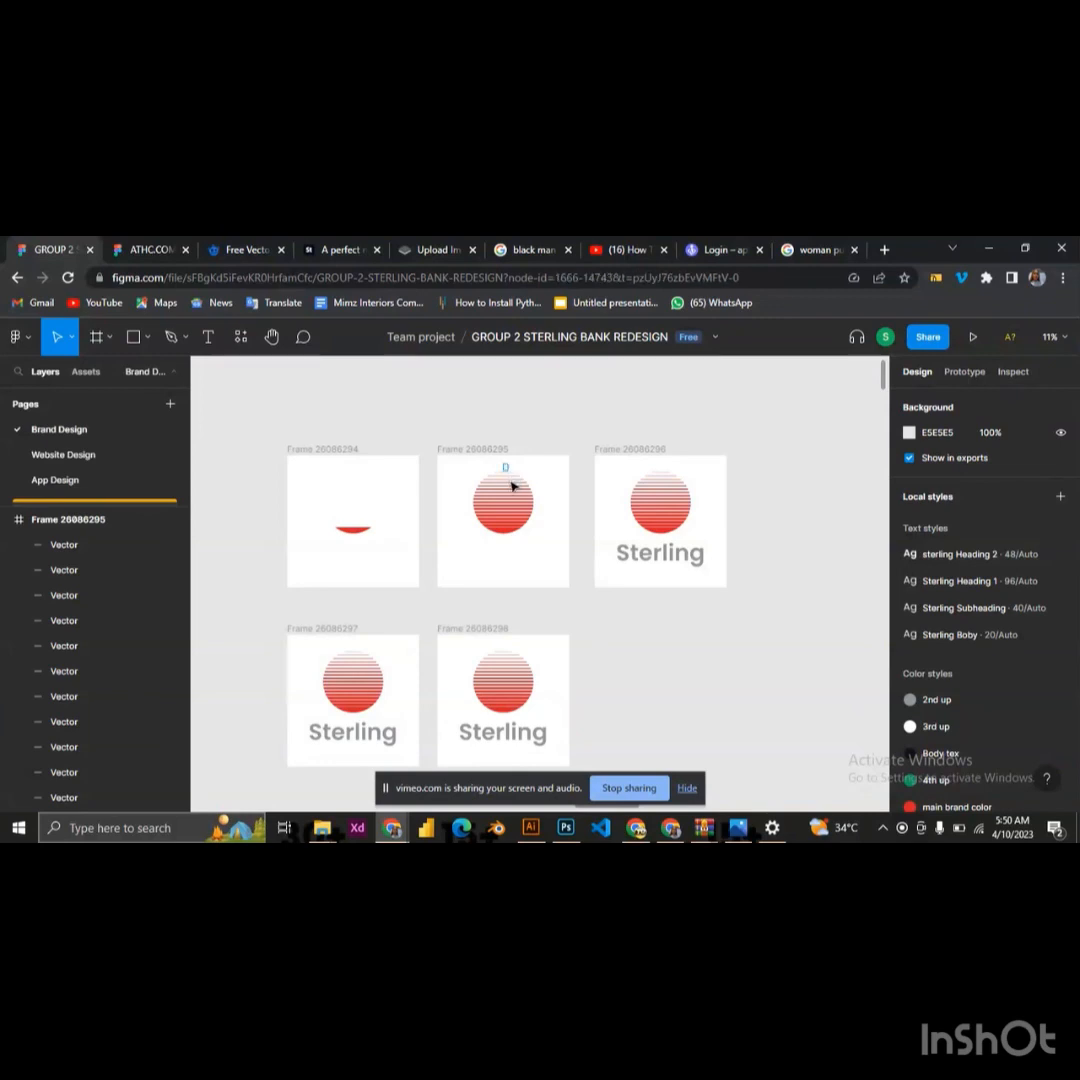
drag(504, 464, 514, 523)
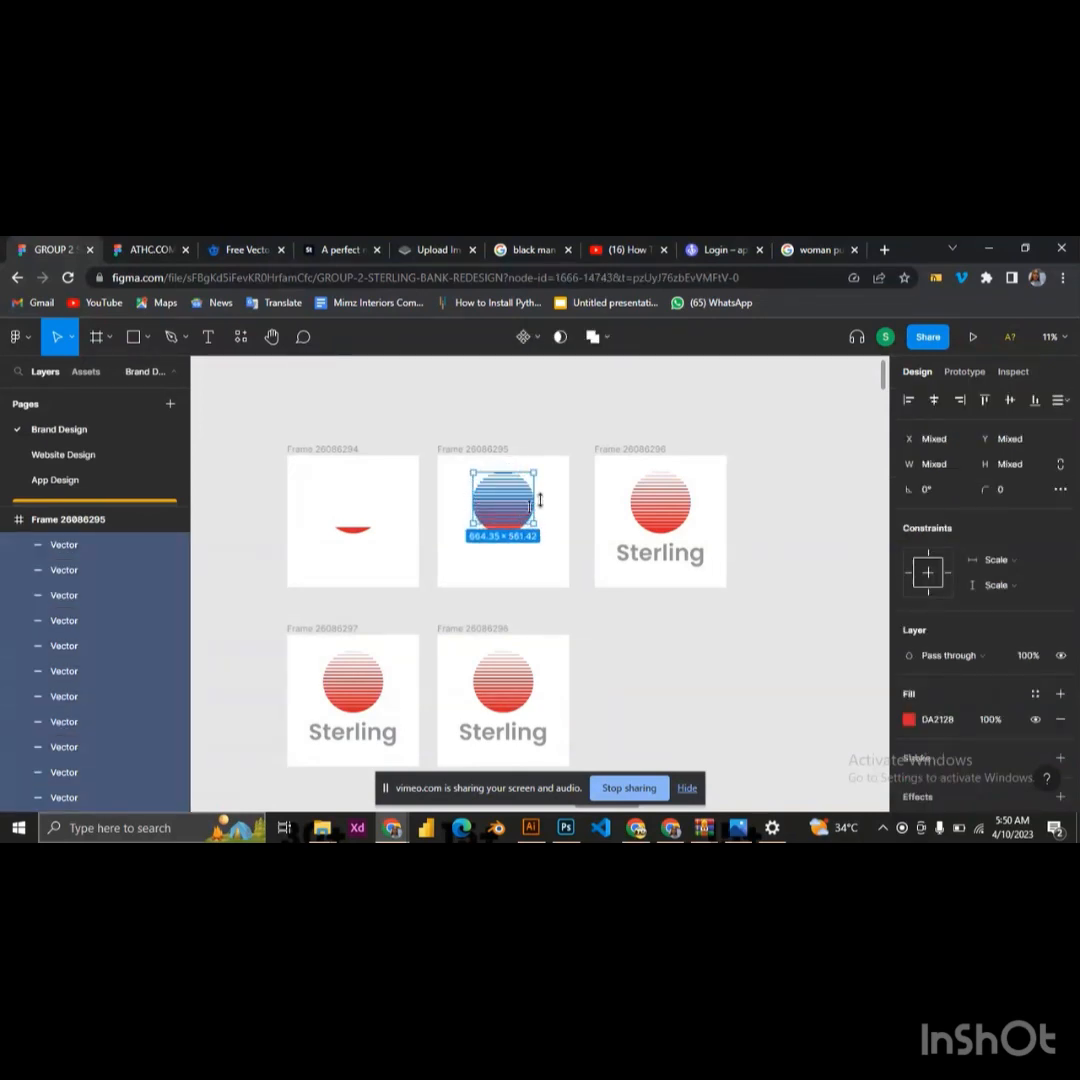
key(Delete)
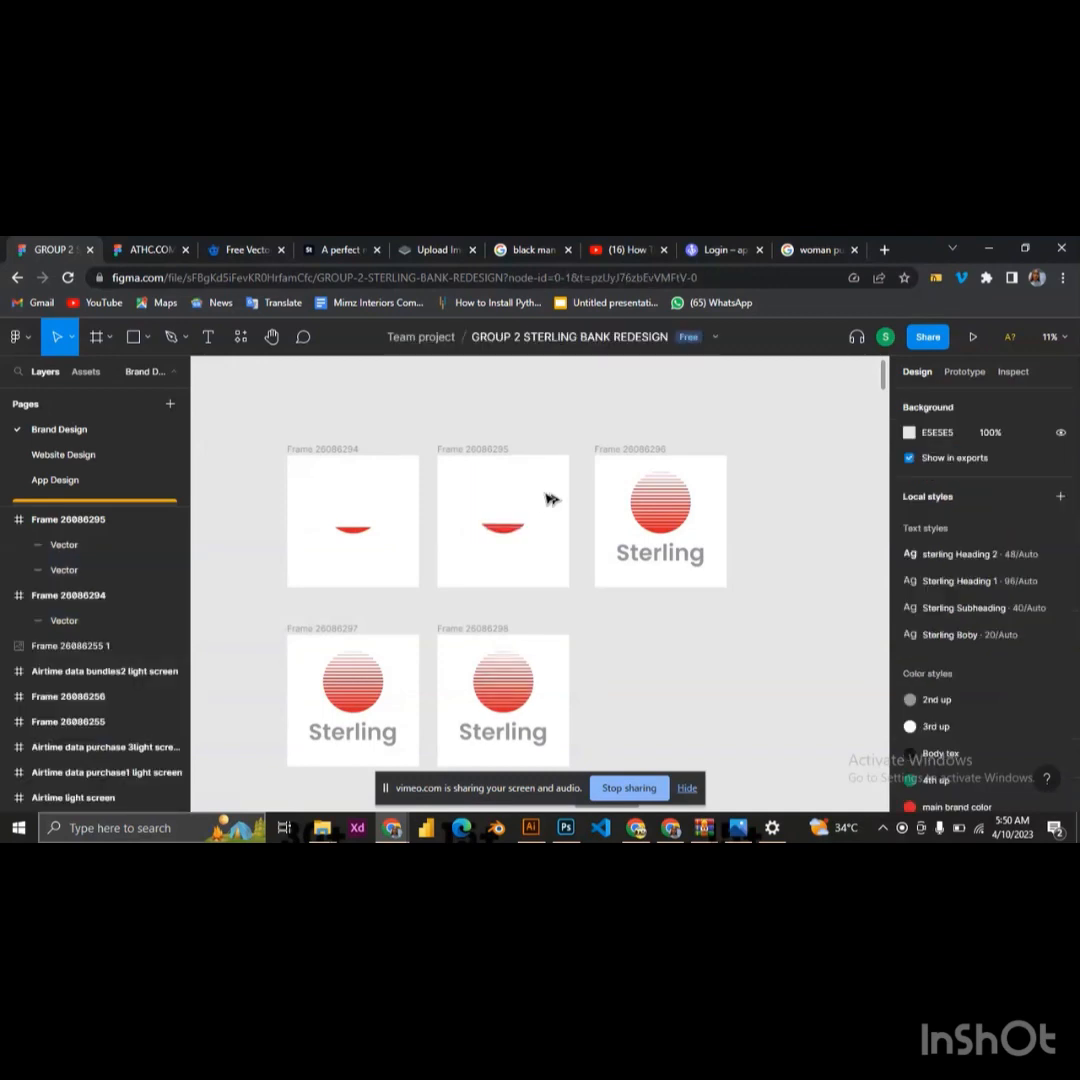
scroll(524, 535, up, 2)
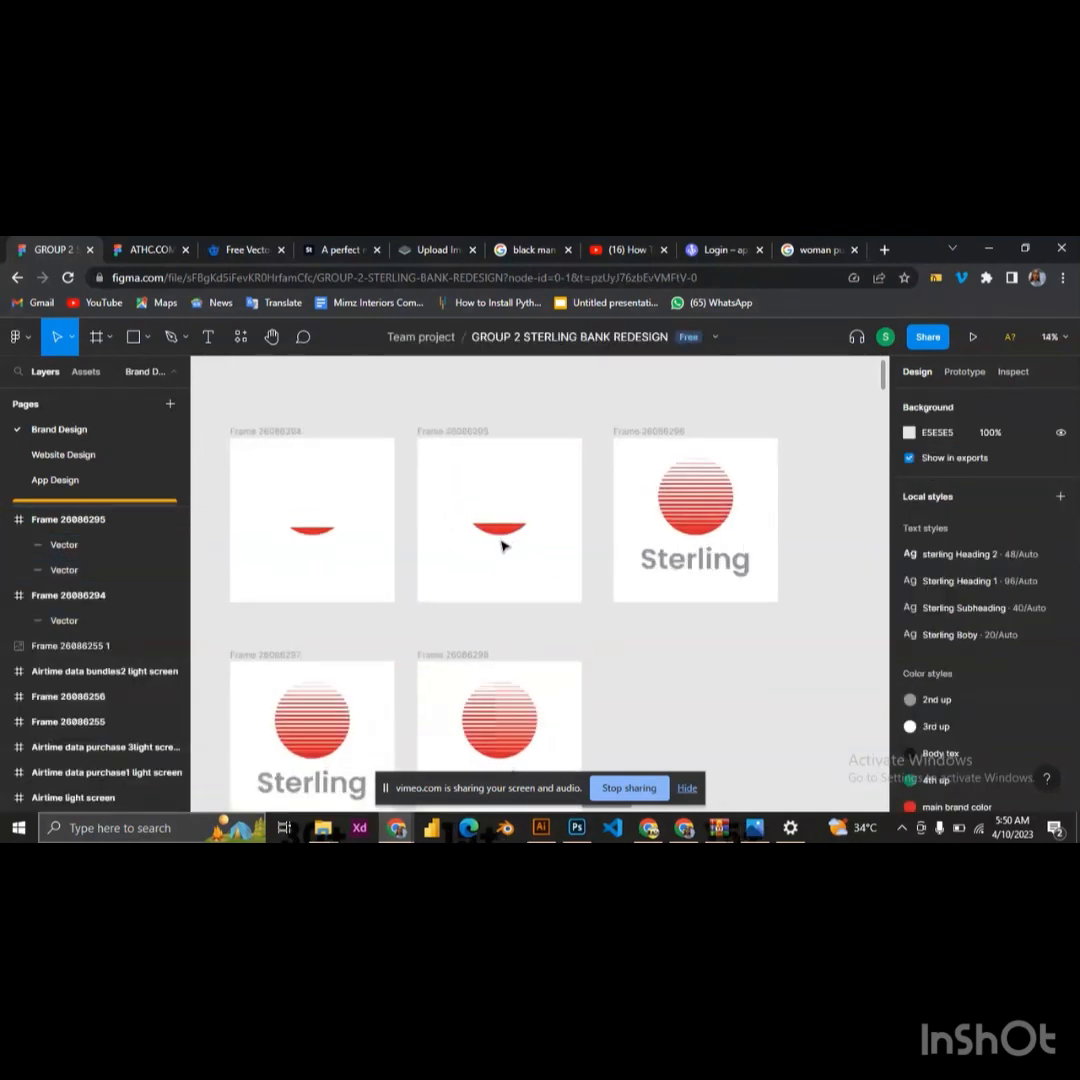
click(502, 533)
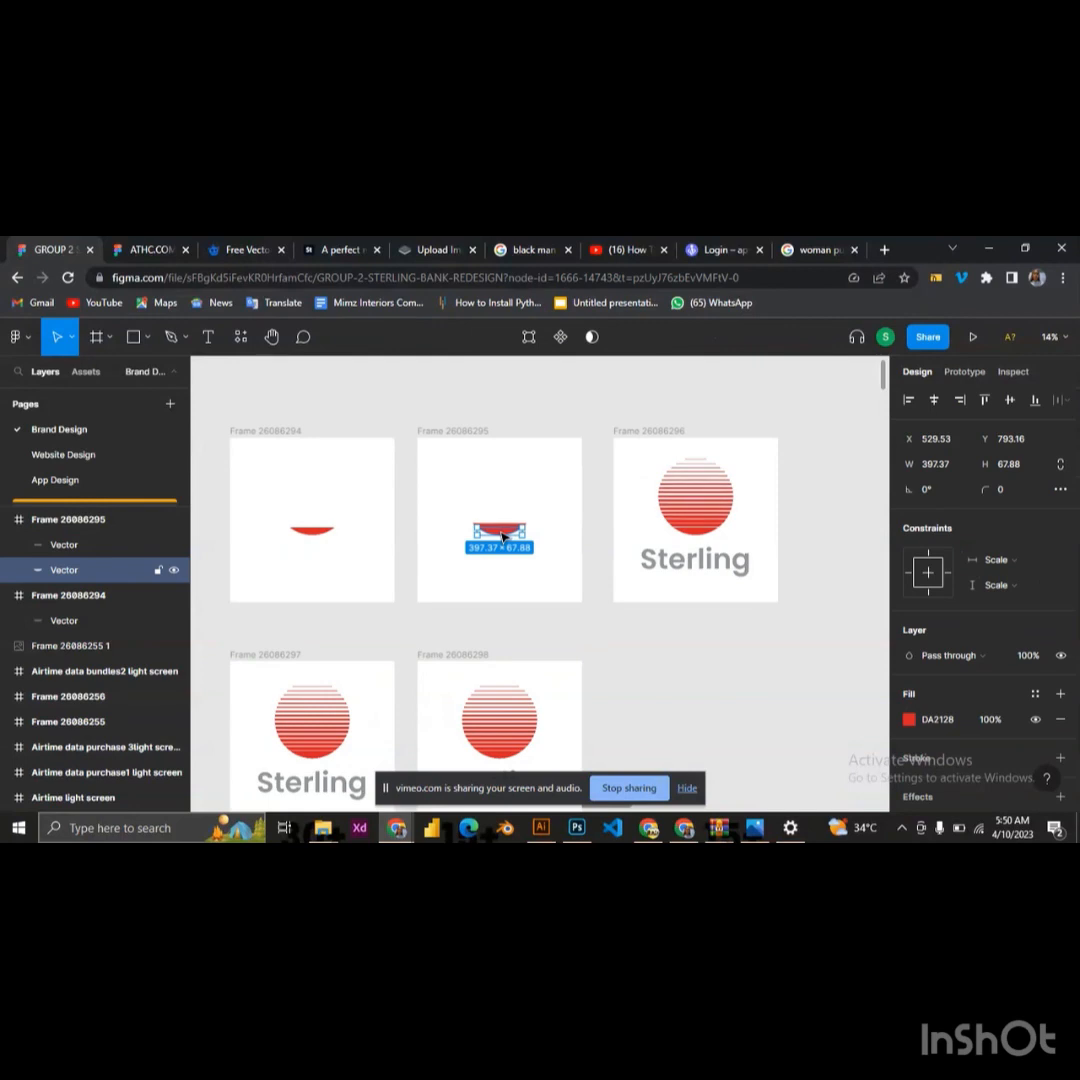
key(Delete)
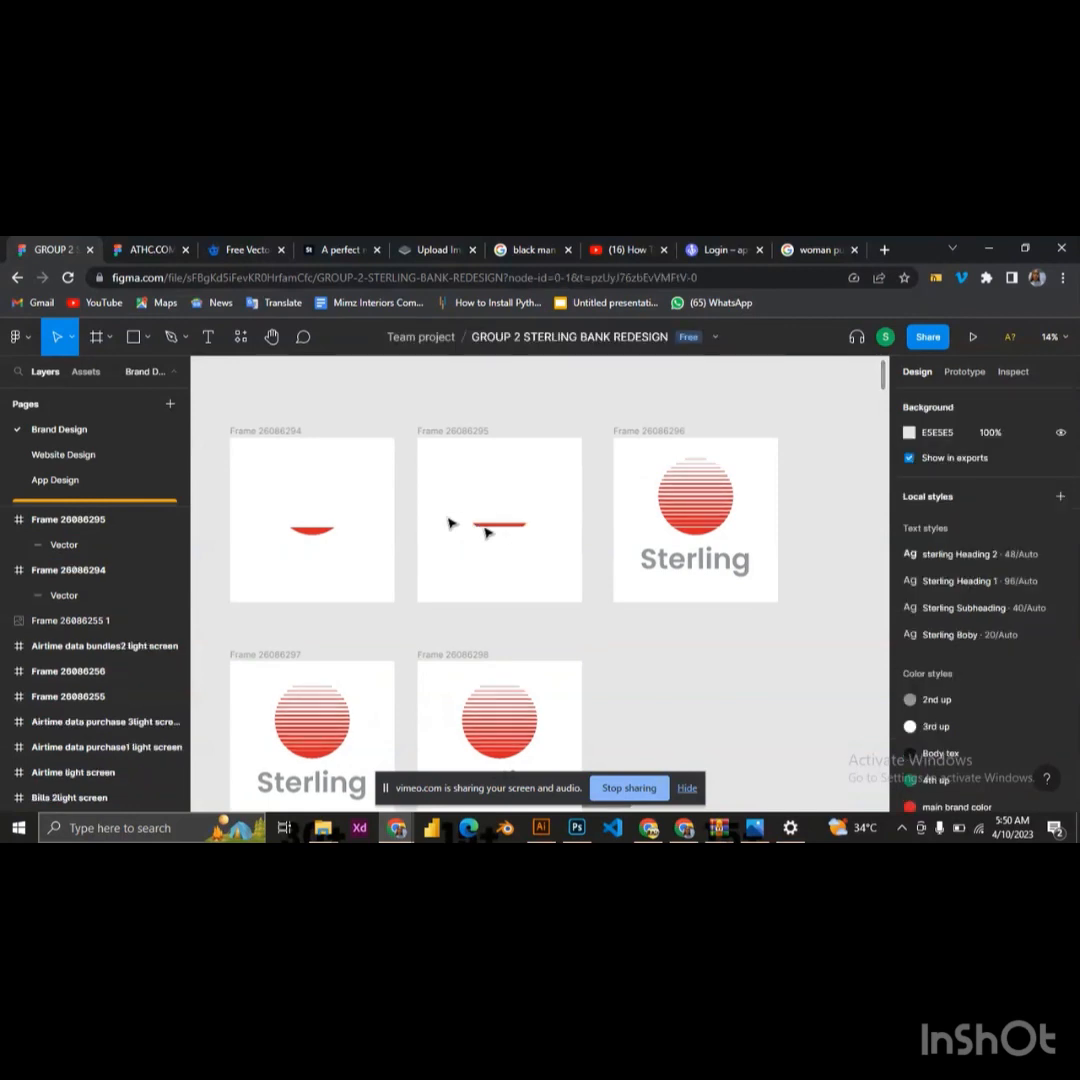
Examine the five logo frames and the individual stripes of the circle in the third frame of the upper row
scroll(441, 518, down, 1)
scroll(439, 553, down, 1)
scroll(439, 553, down, 2)
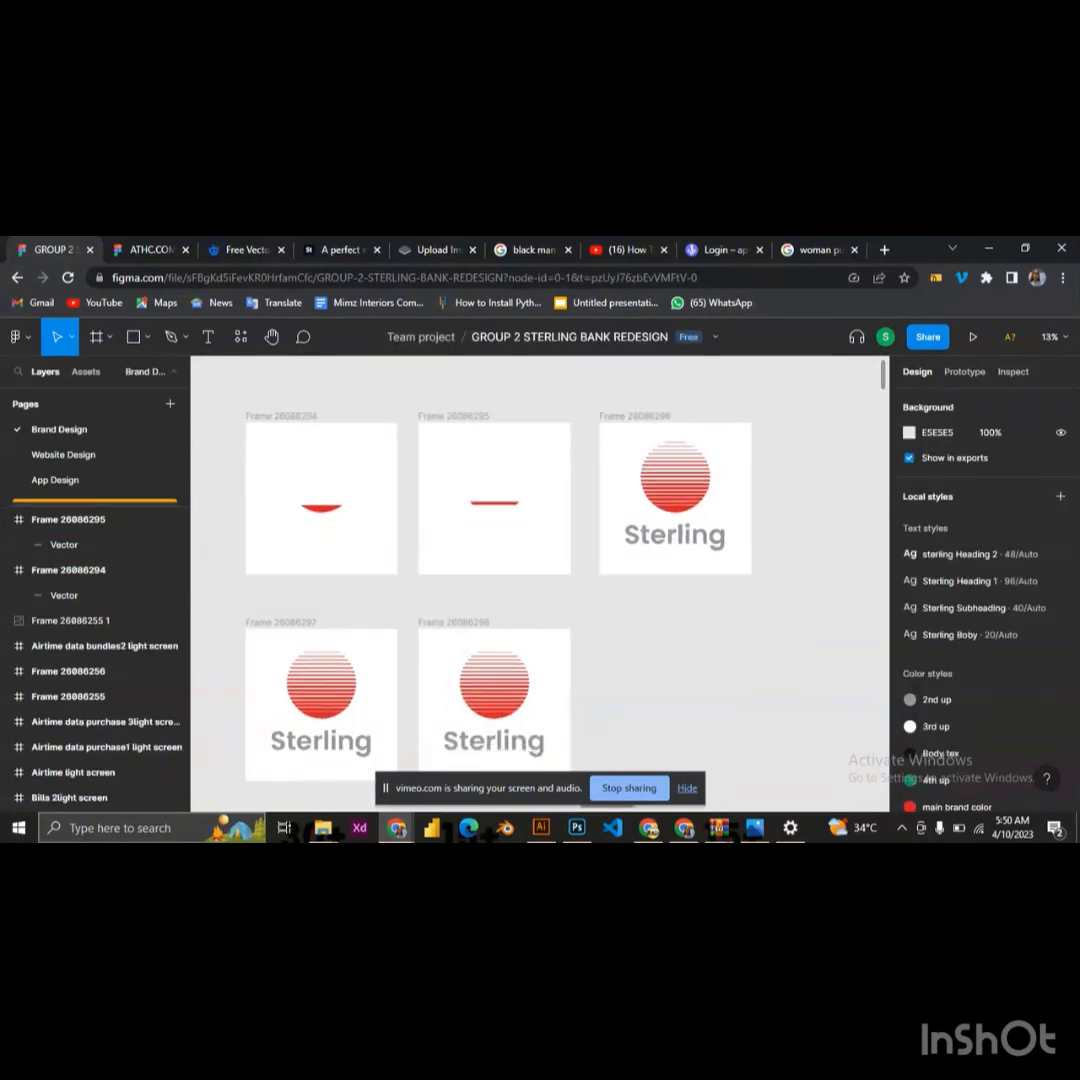
click(438, 552)
scroll(438, 552, down, 1)
scroll(472, 566, down, 1)
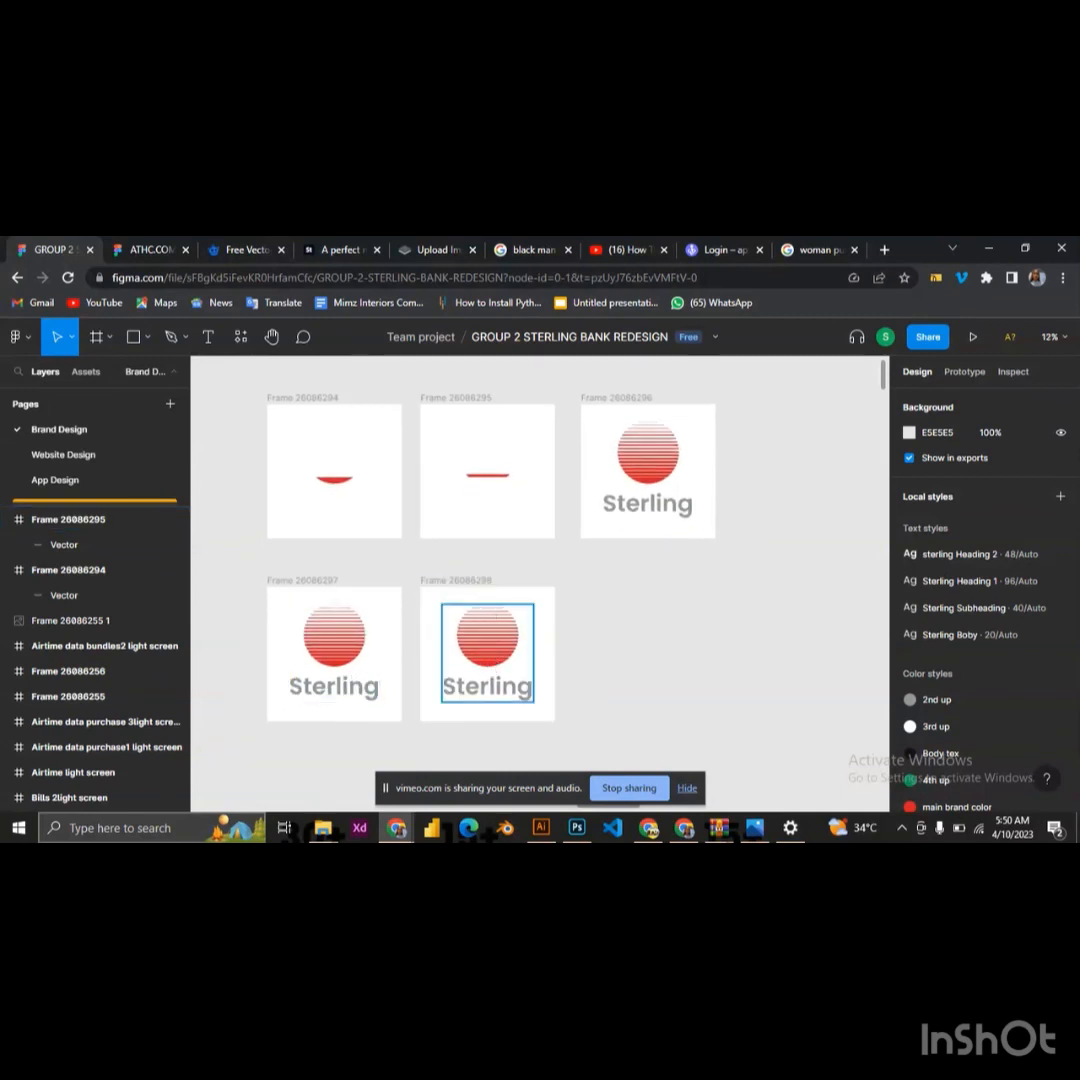
scroll(505, 636, up, 2)
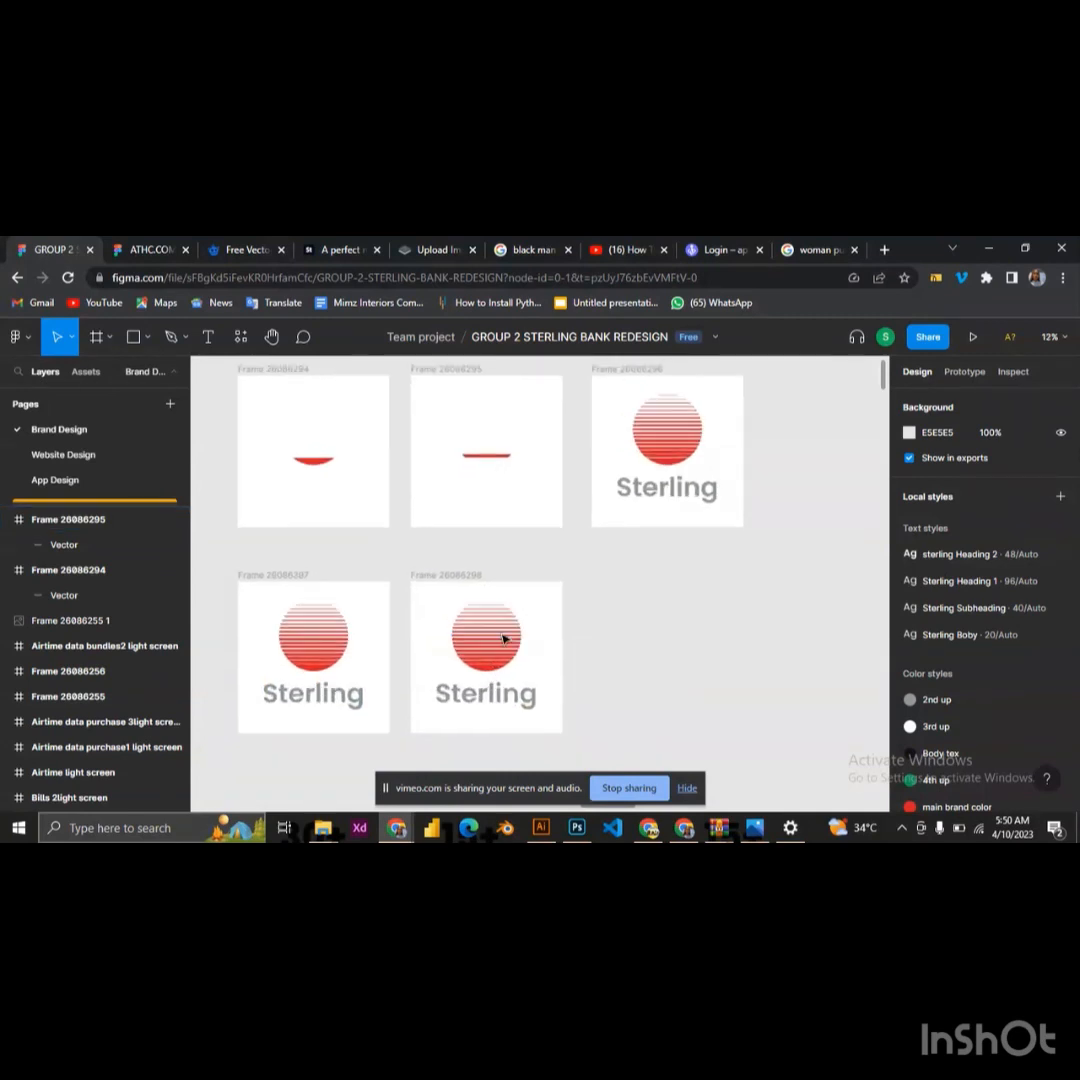
scroll(752, 430, up, 1)
scroll(752, 432, up, 2)
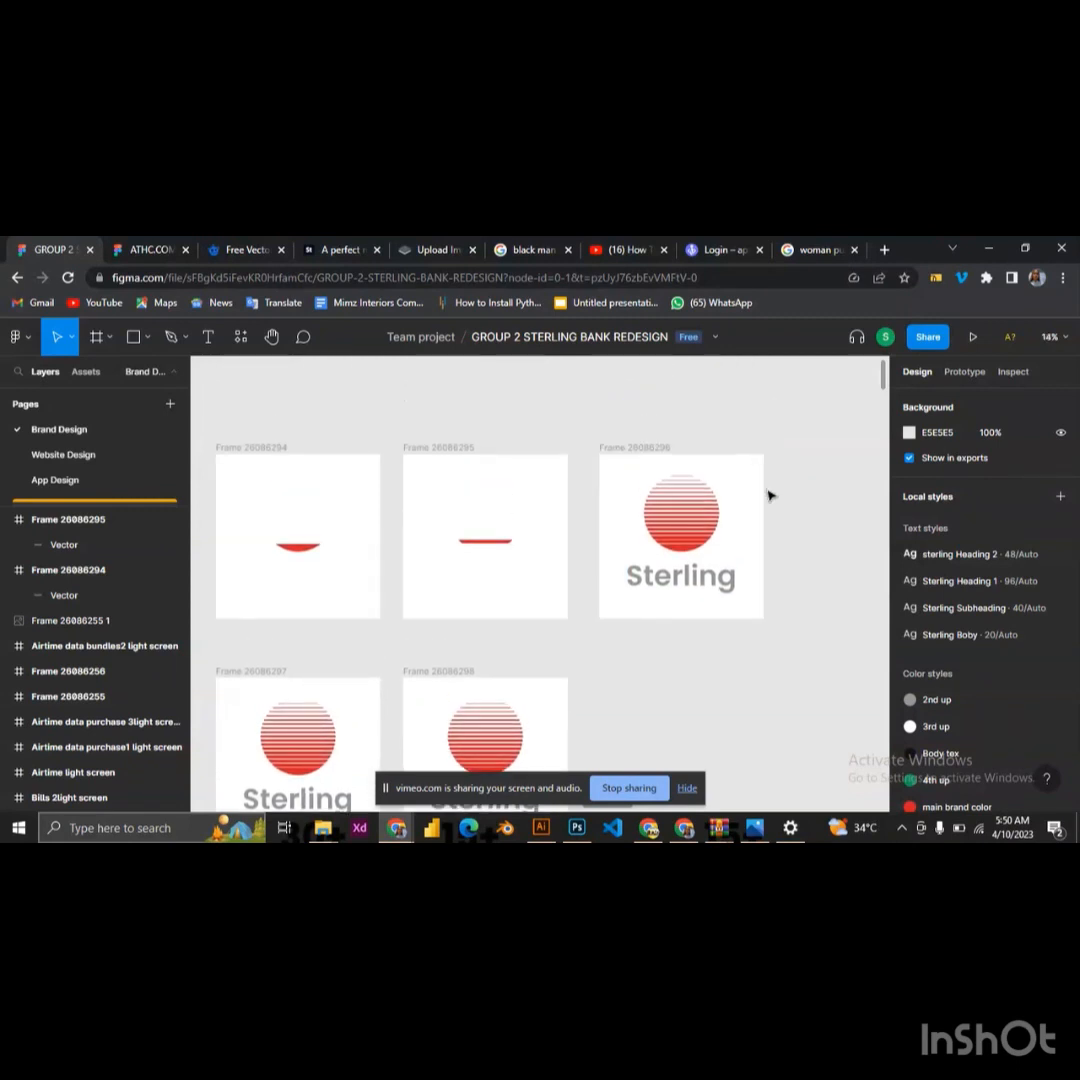
scroll(768, 528, left, 1)
scroll(800, 548, up, 3)
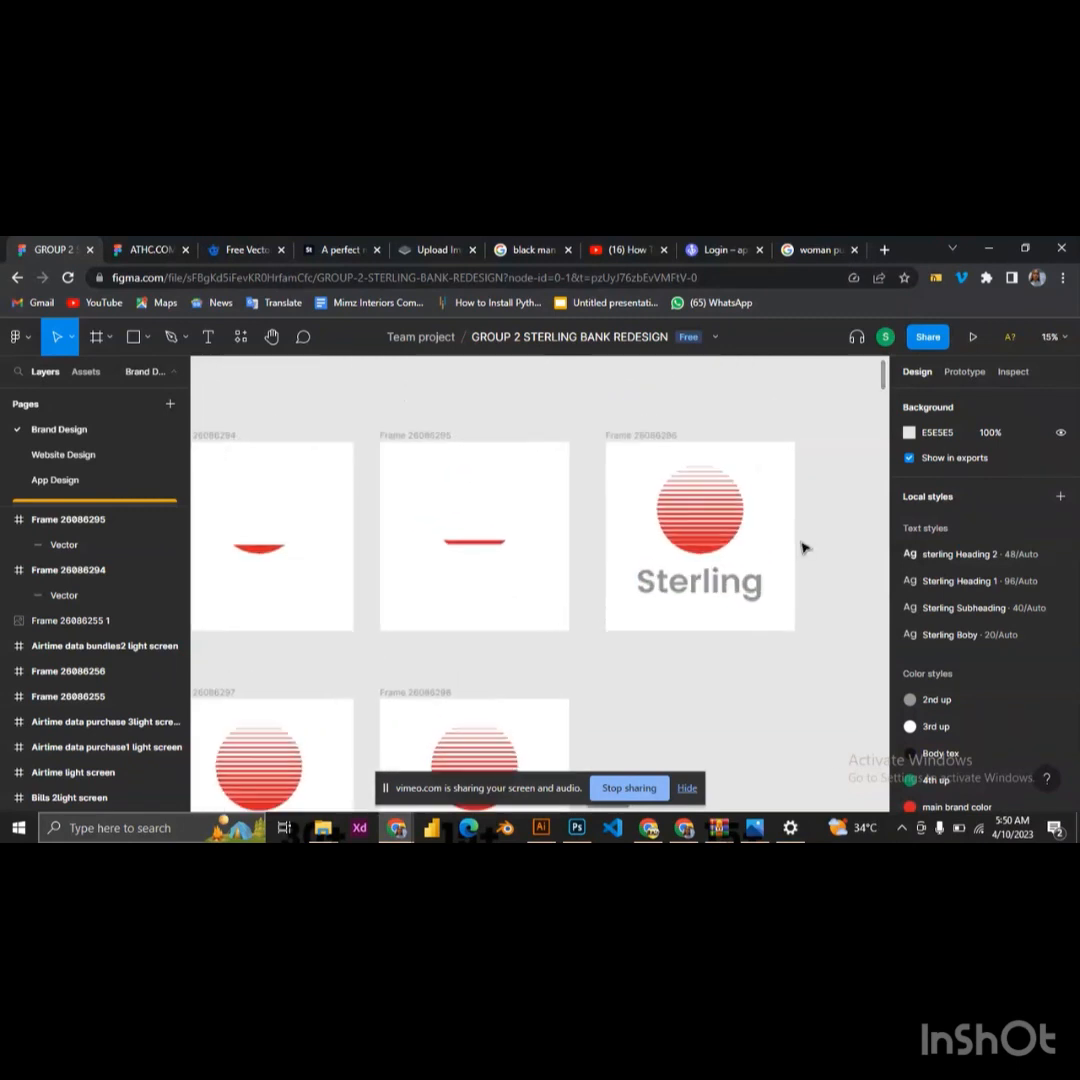
scroll(787, 510, up, 4)
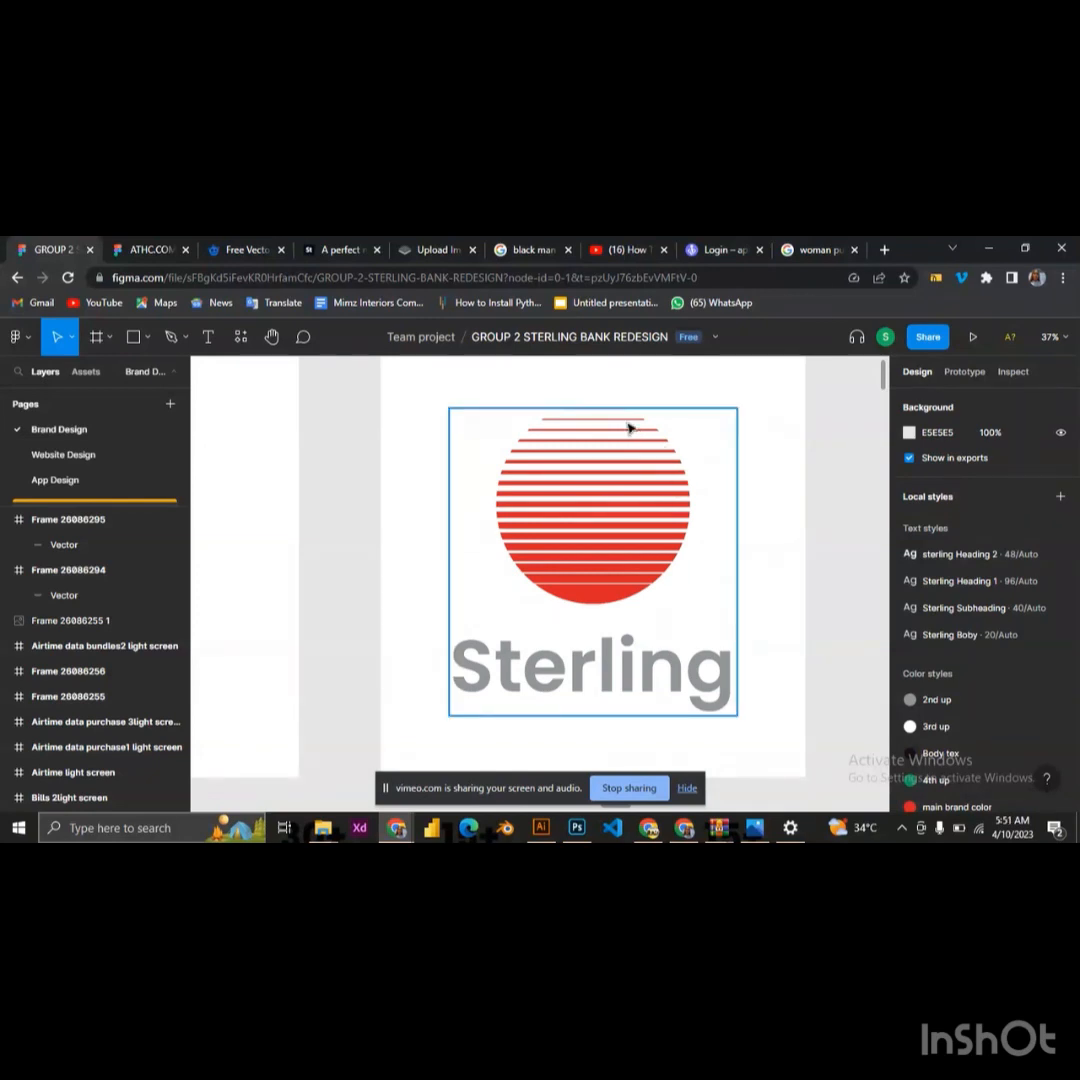
click(595, 465)
scroll(595, 470, down, 3)
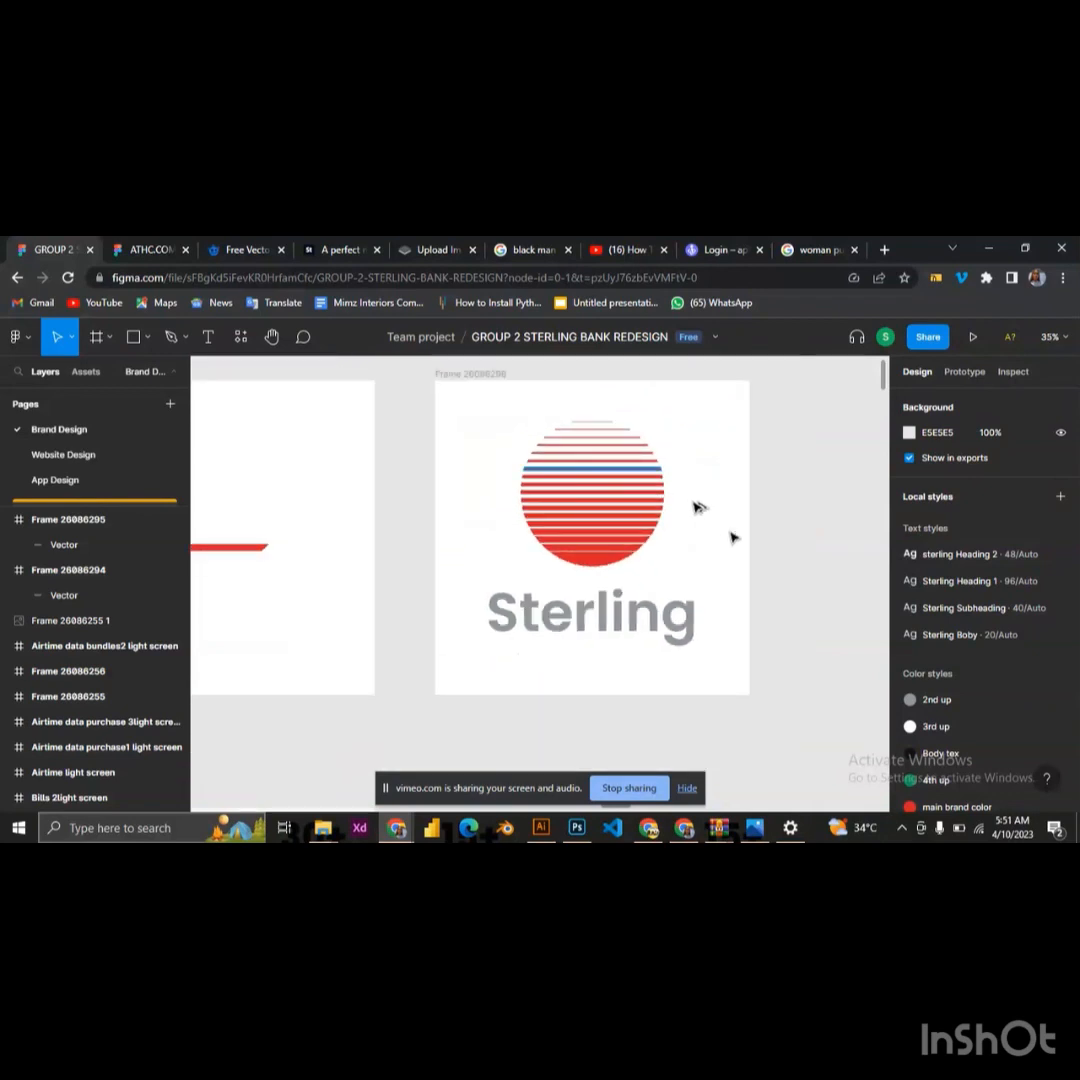
scroll(733, 538, down, 5)
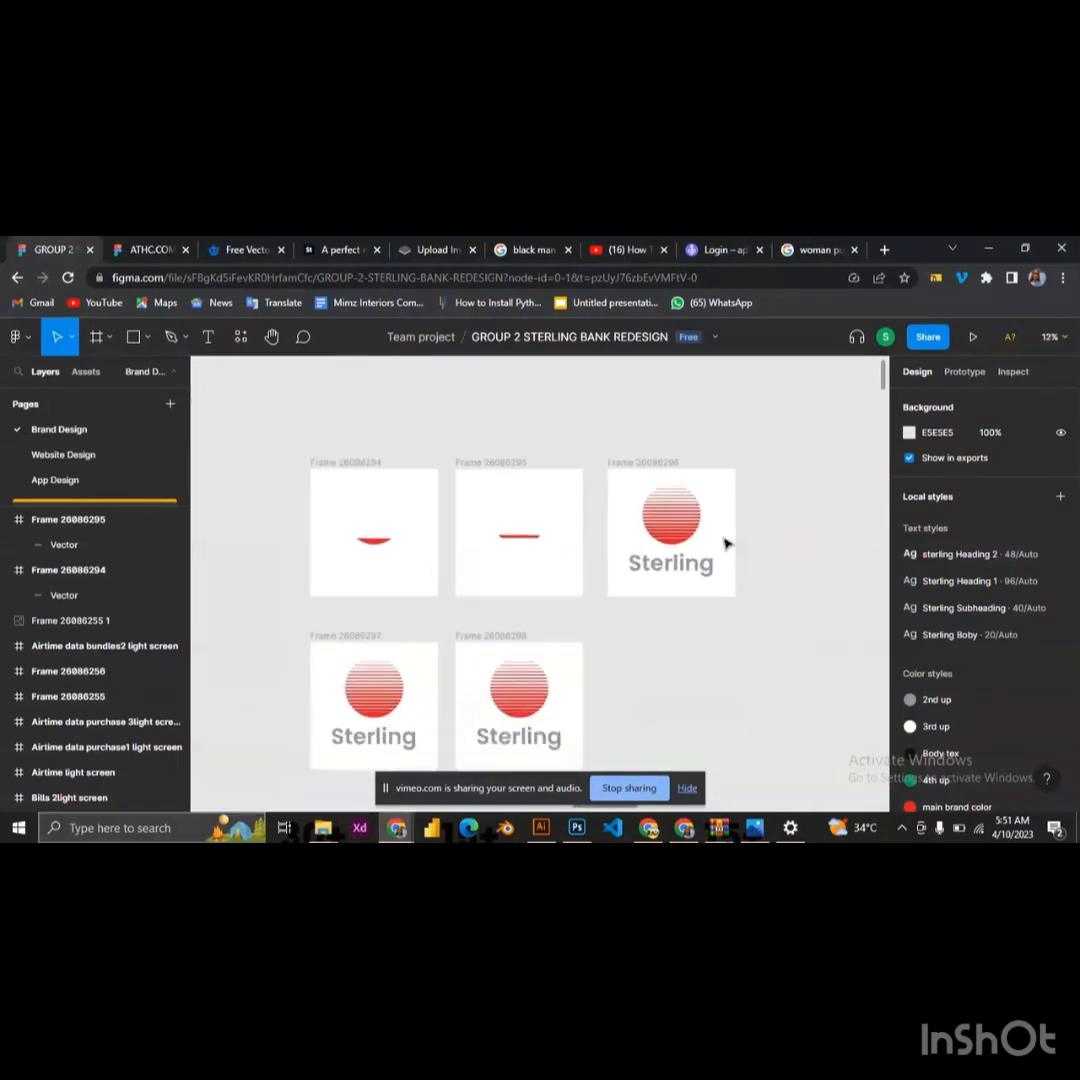
scroll(726, 543, down, 2)
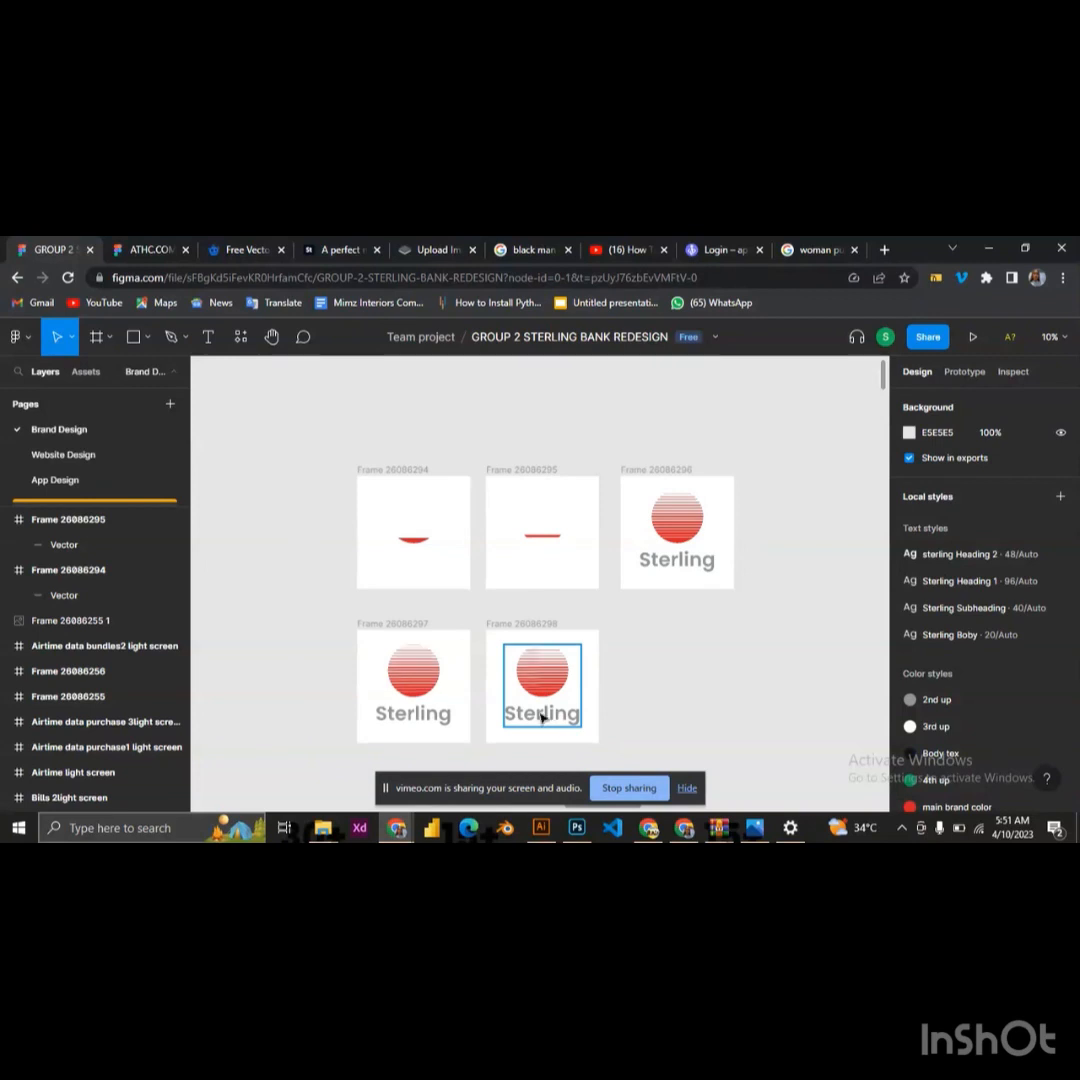
Wrap the Sterling logo in the second frame of the lower row in a new group
click(536, 669)
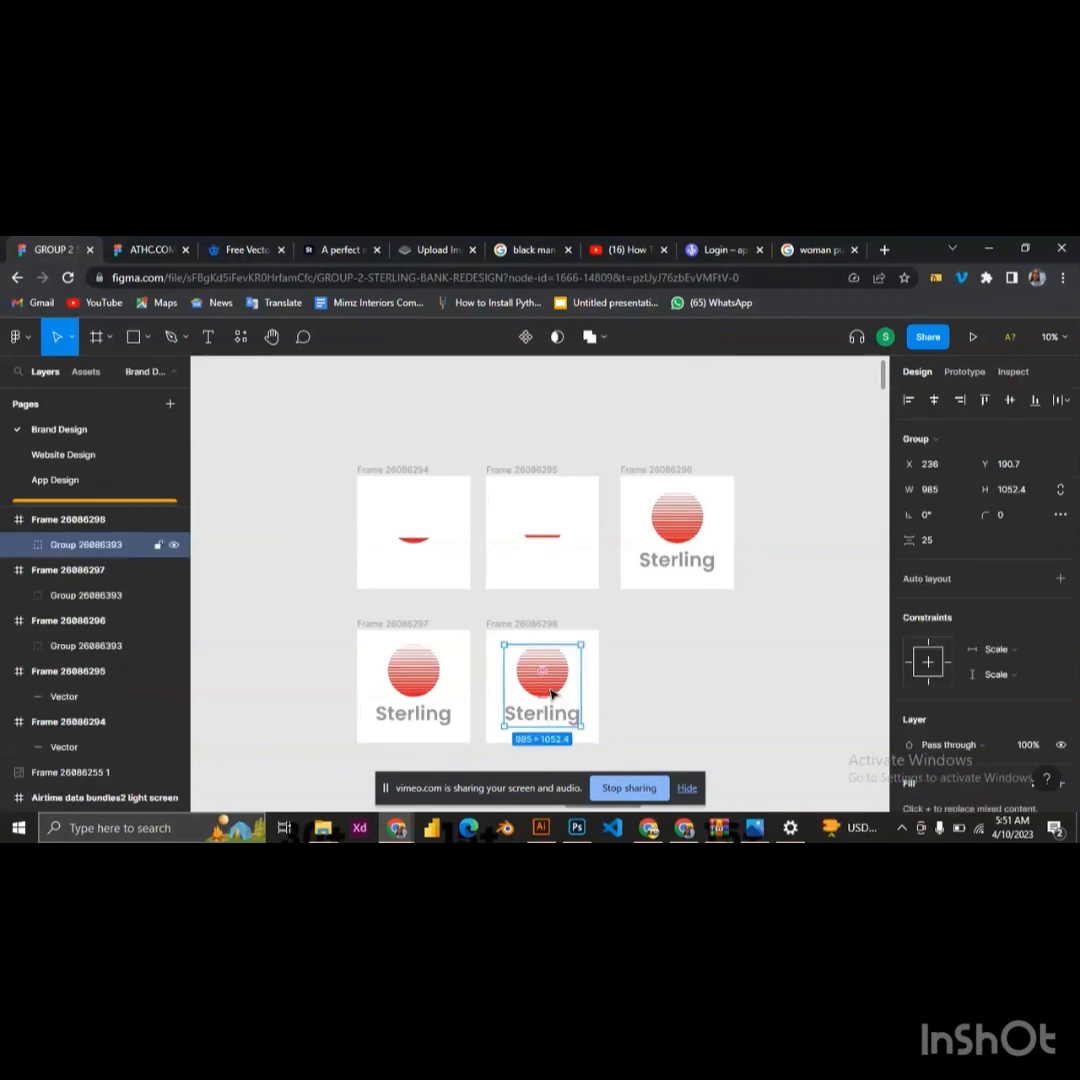
right_click(556, 668)
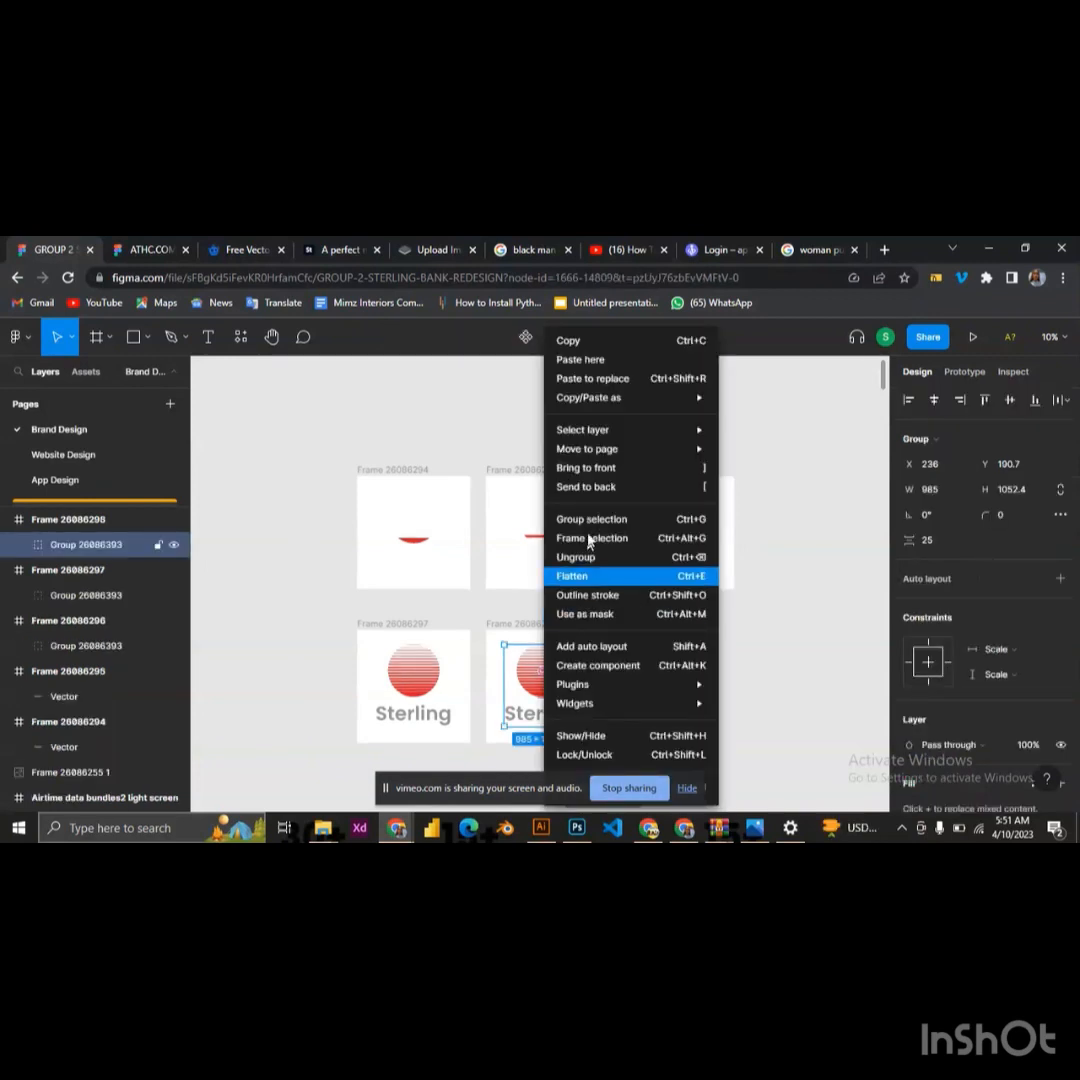
click(596, 521)
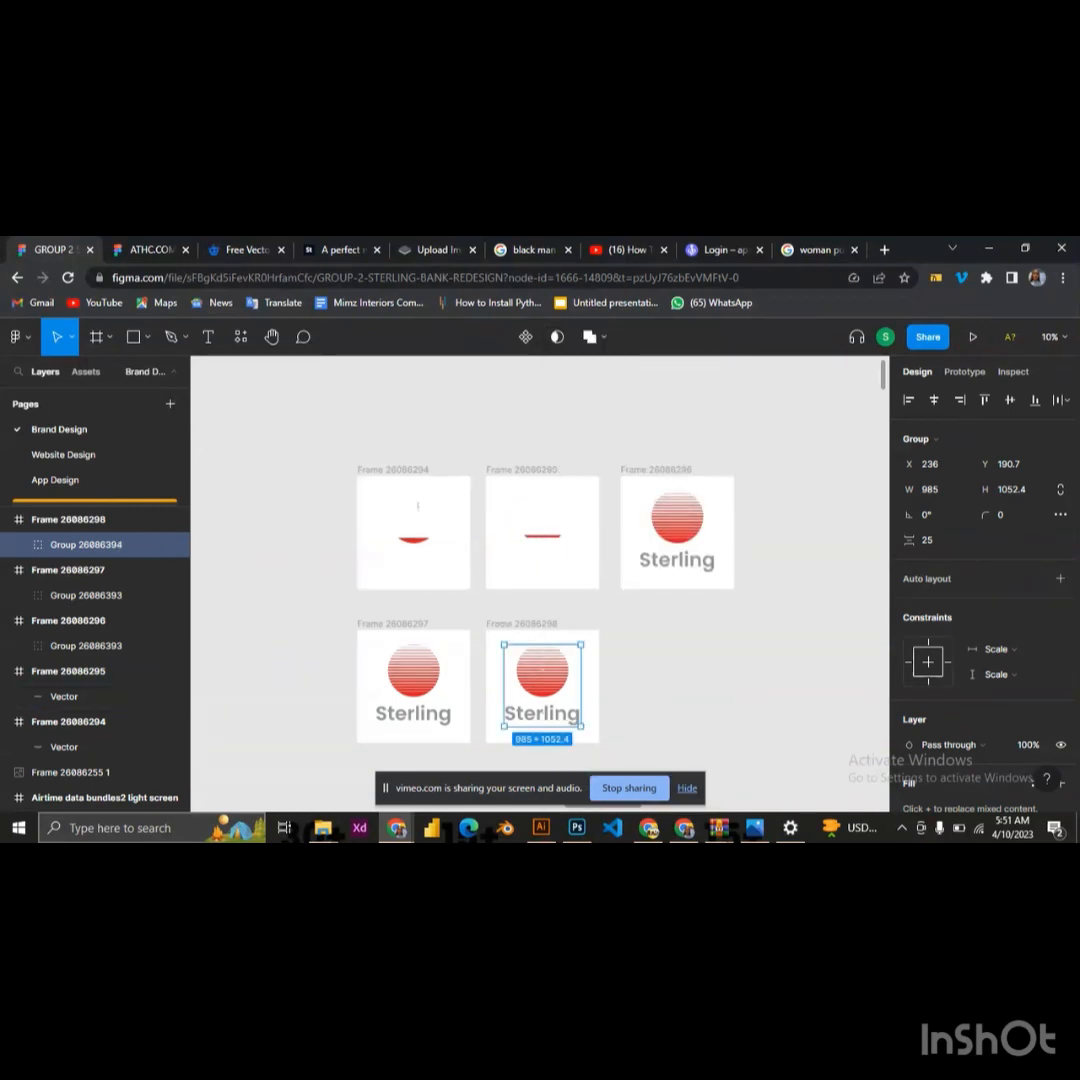
Add a PNG export setting with 4x scale to the first frame of the upper row
scroll(425, 482, up, 2)
scroll(431, 478, up, 2)
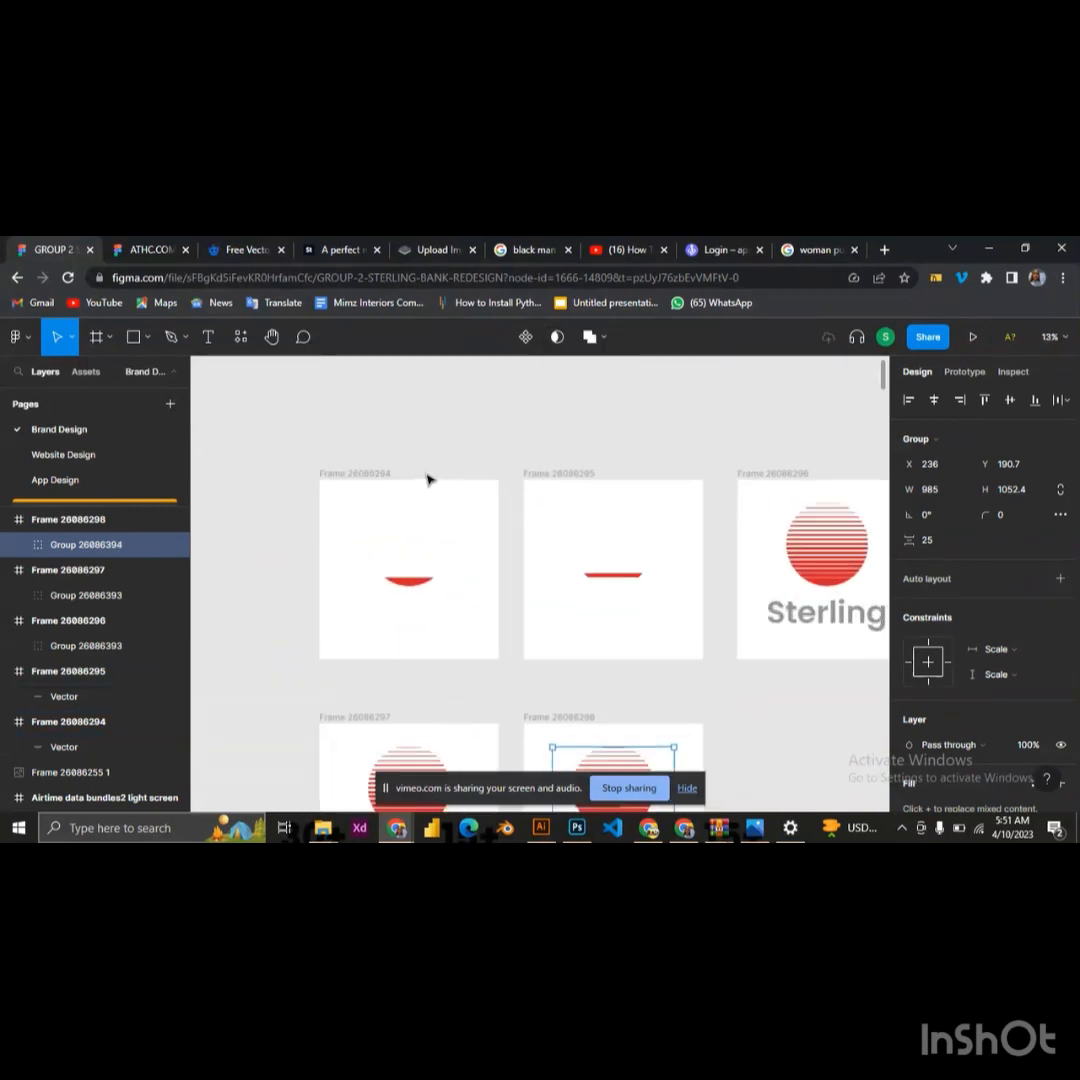
click(366, 475)
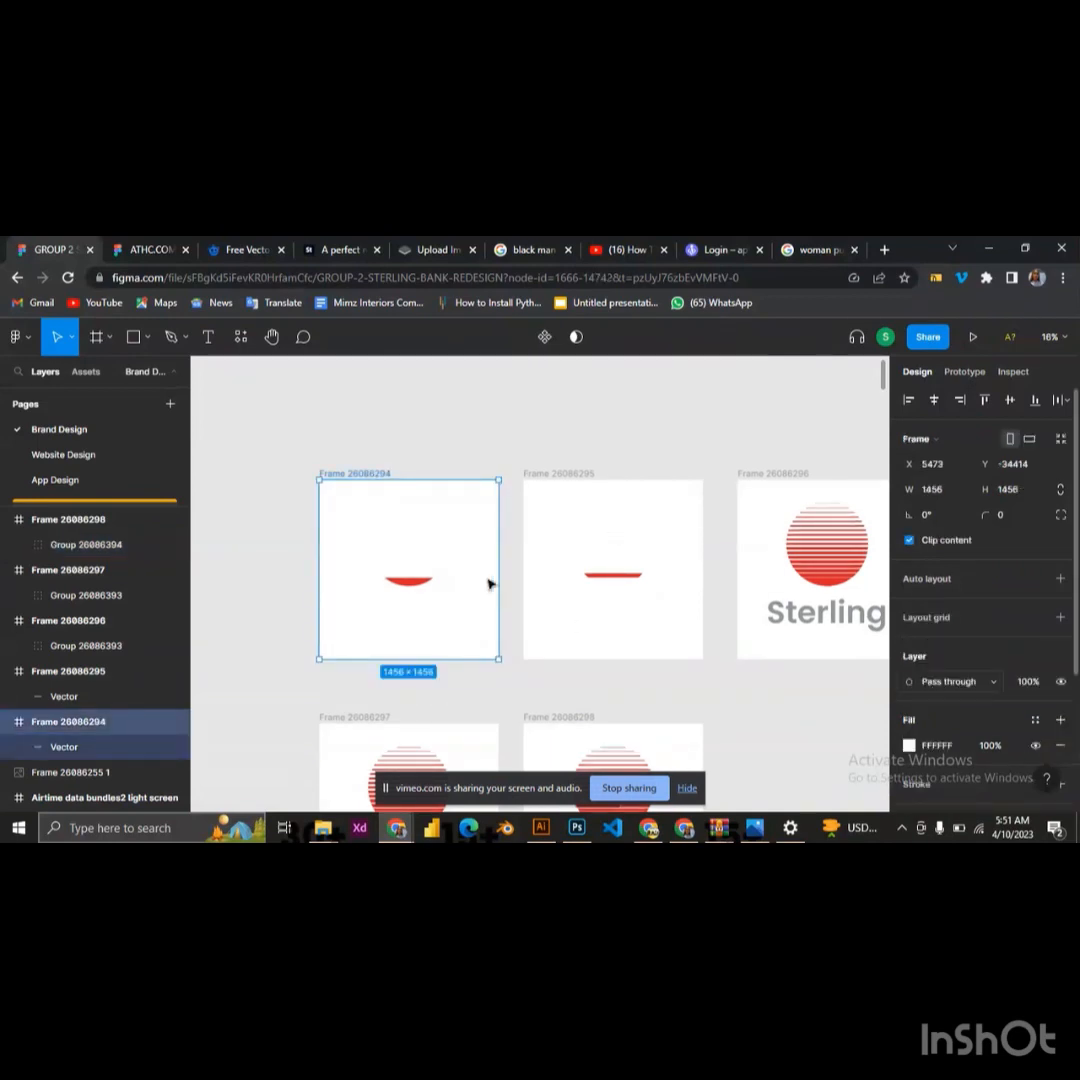
scroll(988, 638, down, 2)
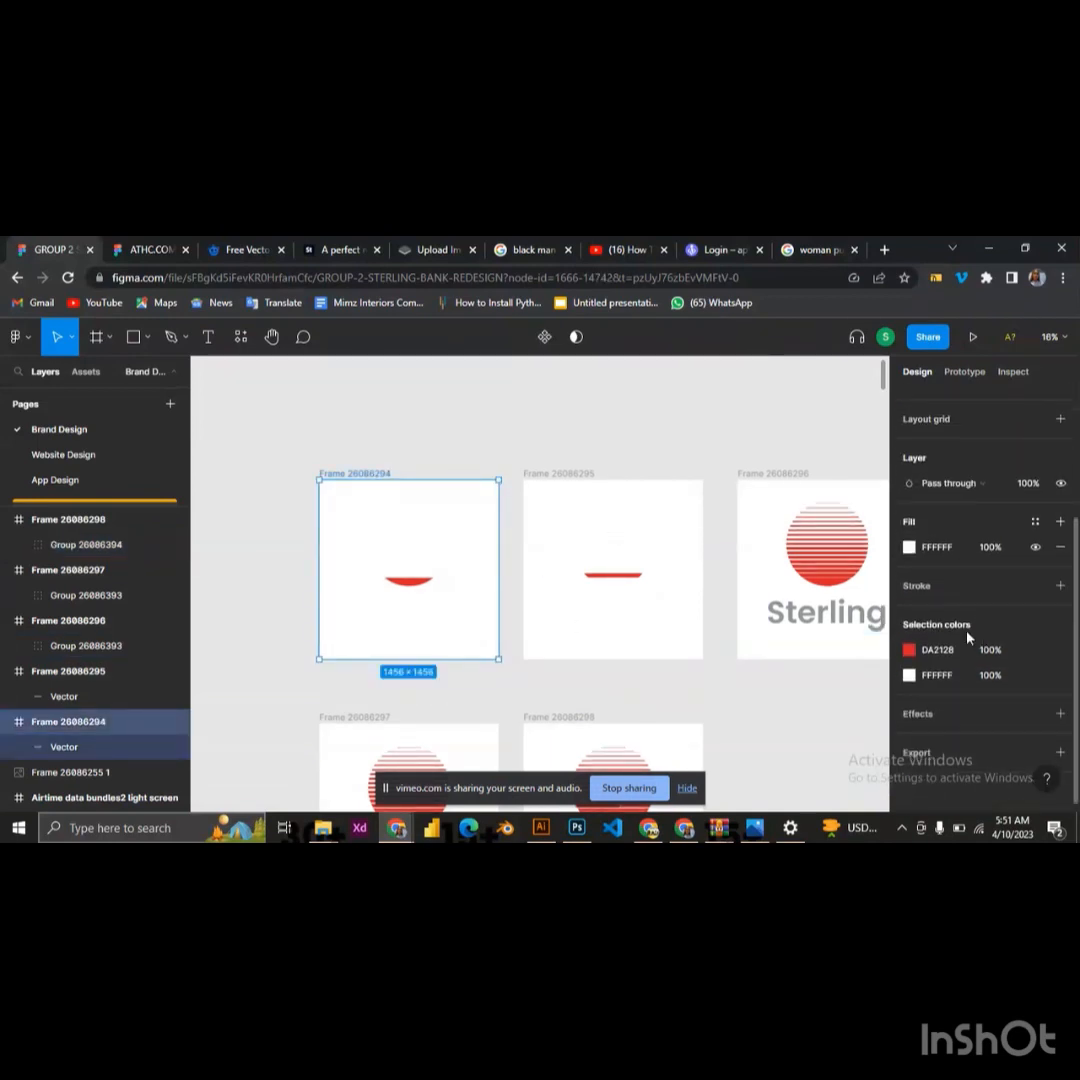
scroll(967, 639, down, 1)
click(912, 752)
scroll(923, 710, down, 3)
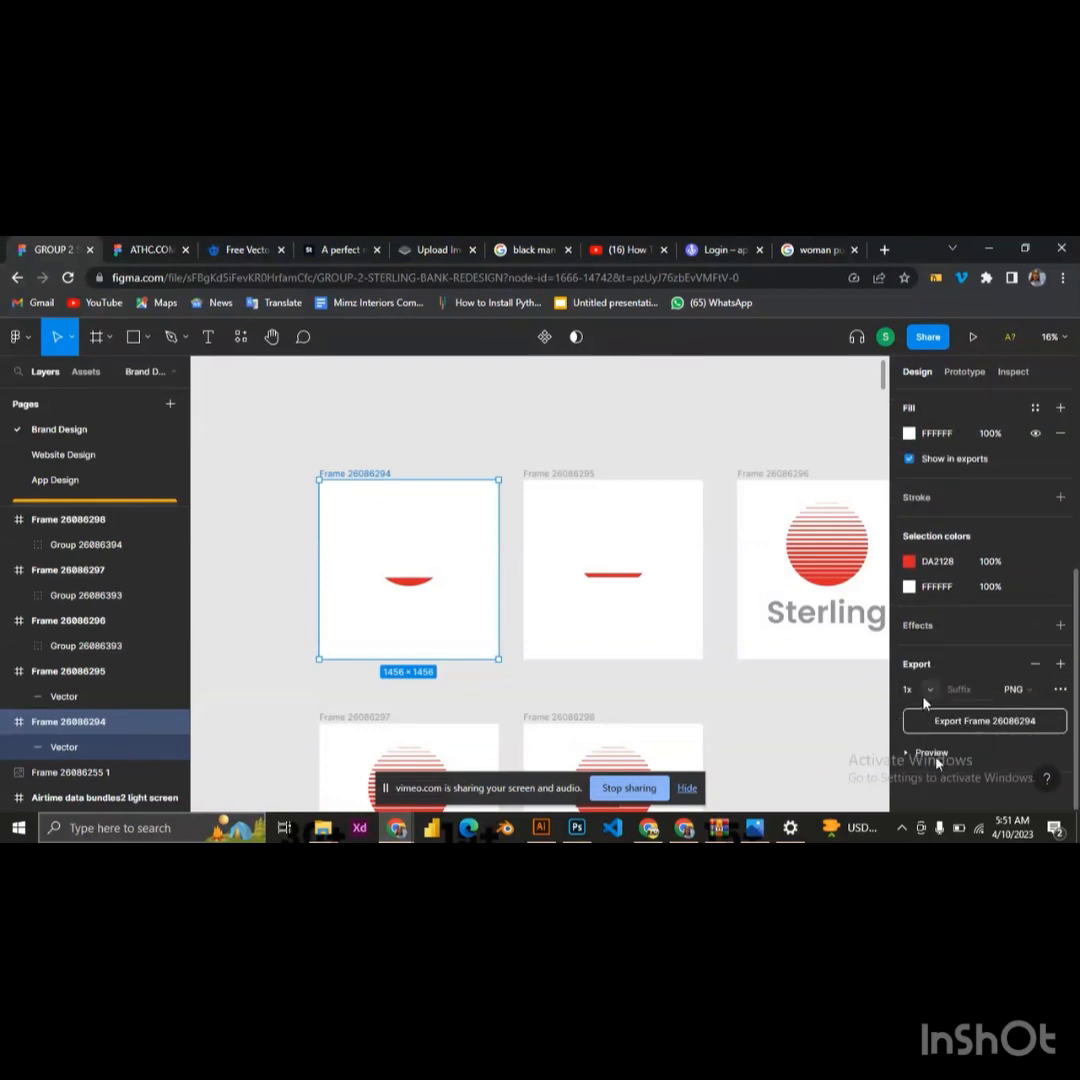
click(929, 689)
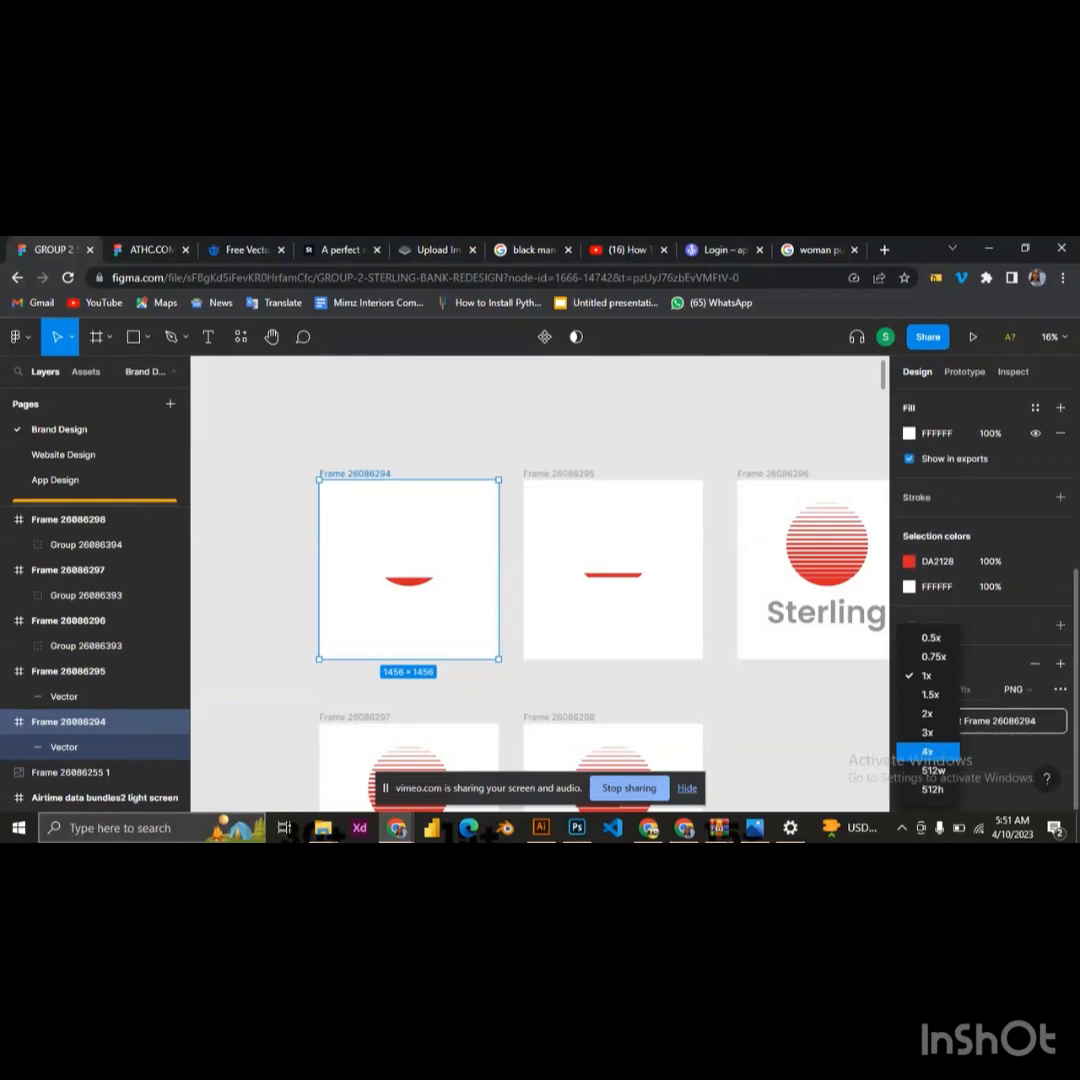
click(934, 750)
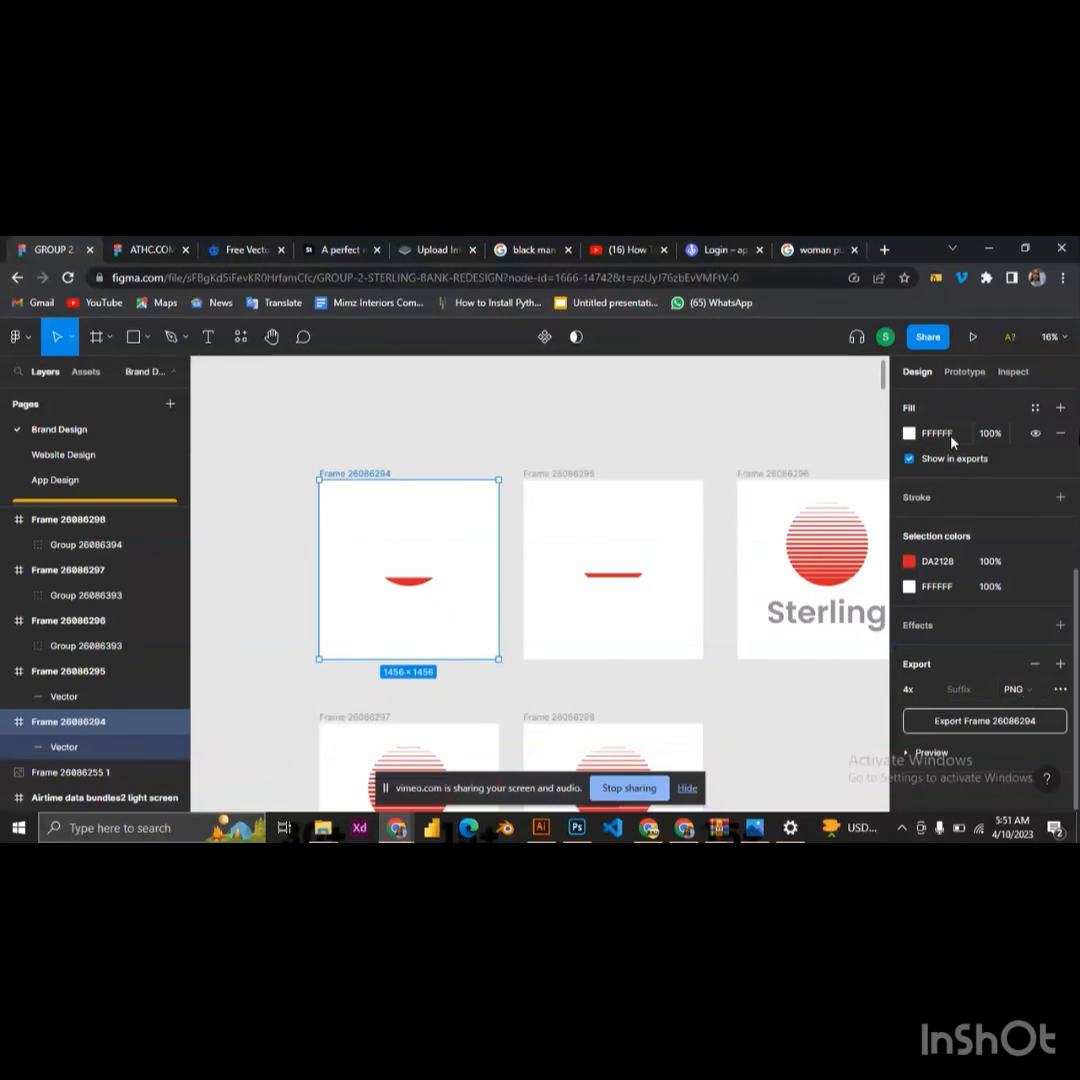
Remove the first frame's white fill and export the frame as a PNG
click(1060, 433)
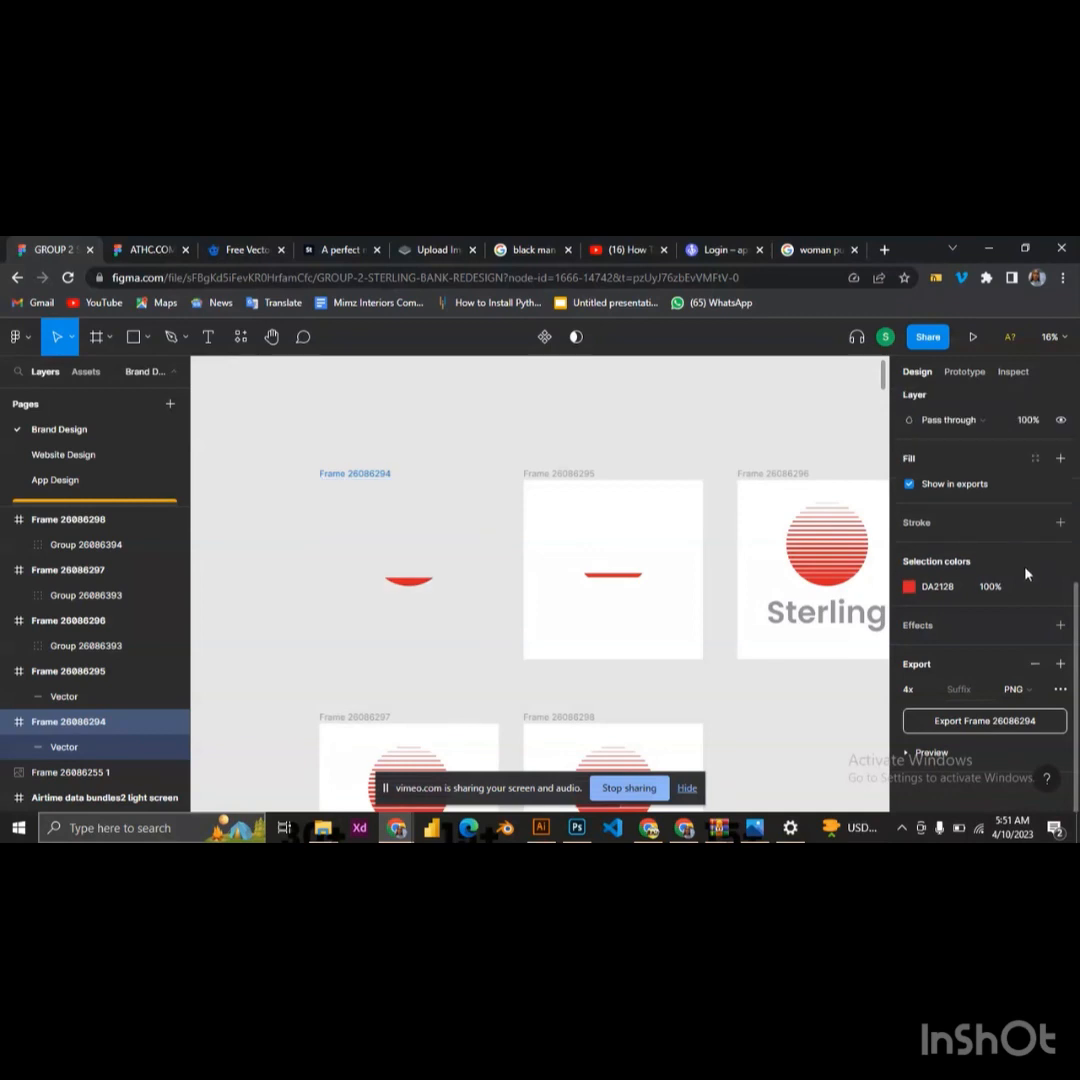
click(981, 731)
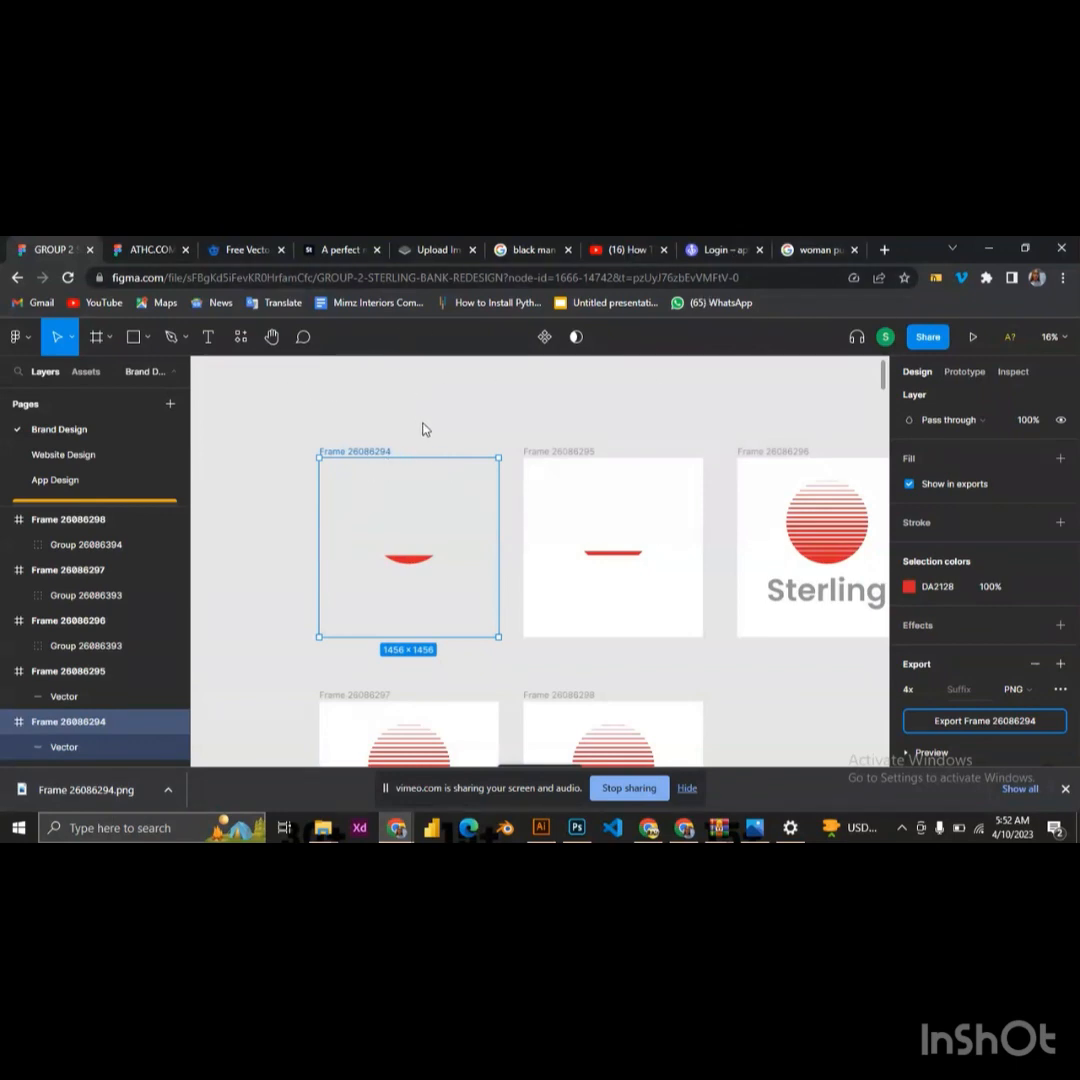
Switch to the Canva website and log in with the first listed Google account
click(683, 836)
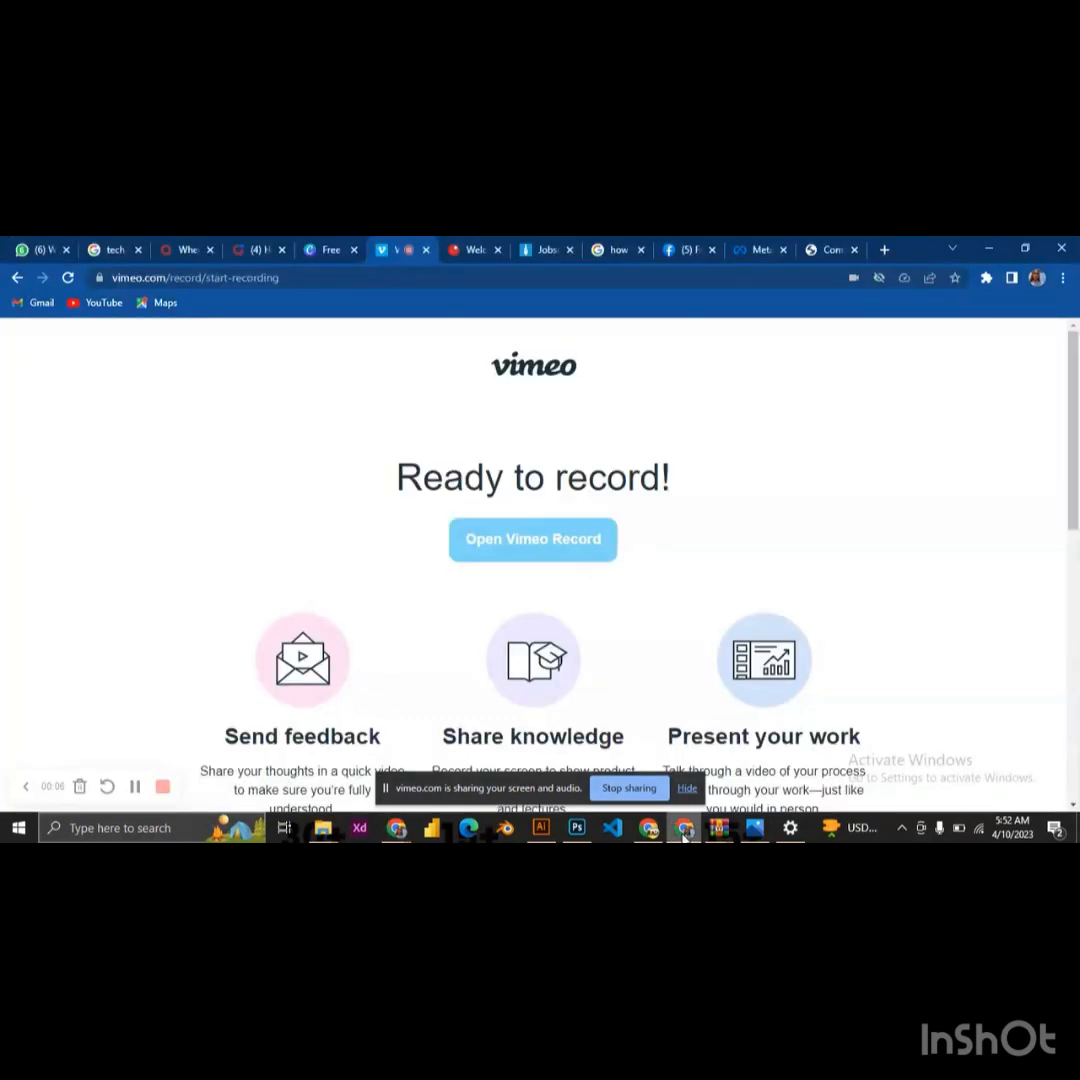
click(316, 249)
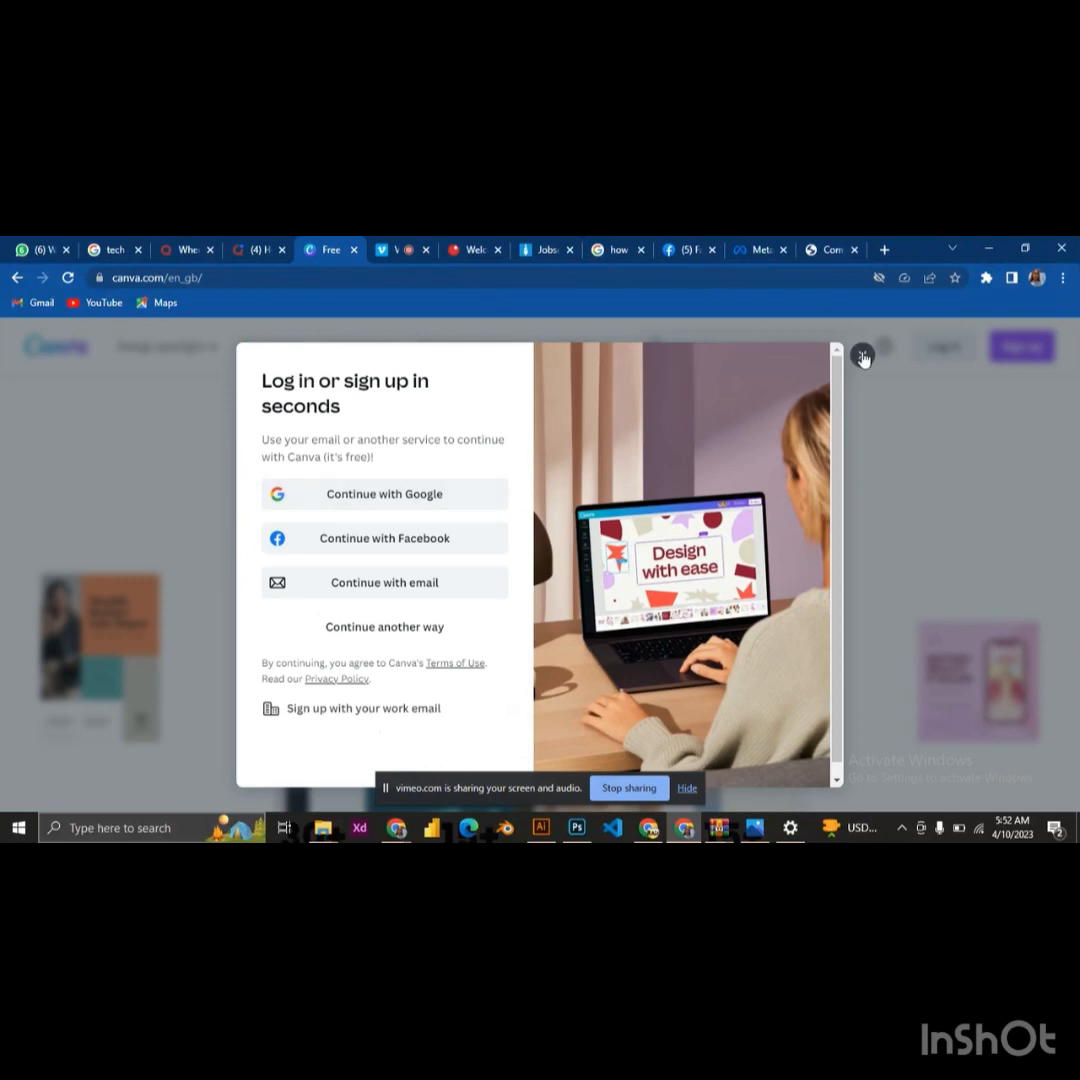
click(862, 356)
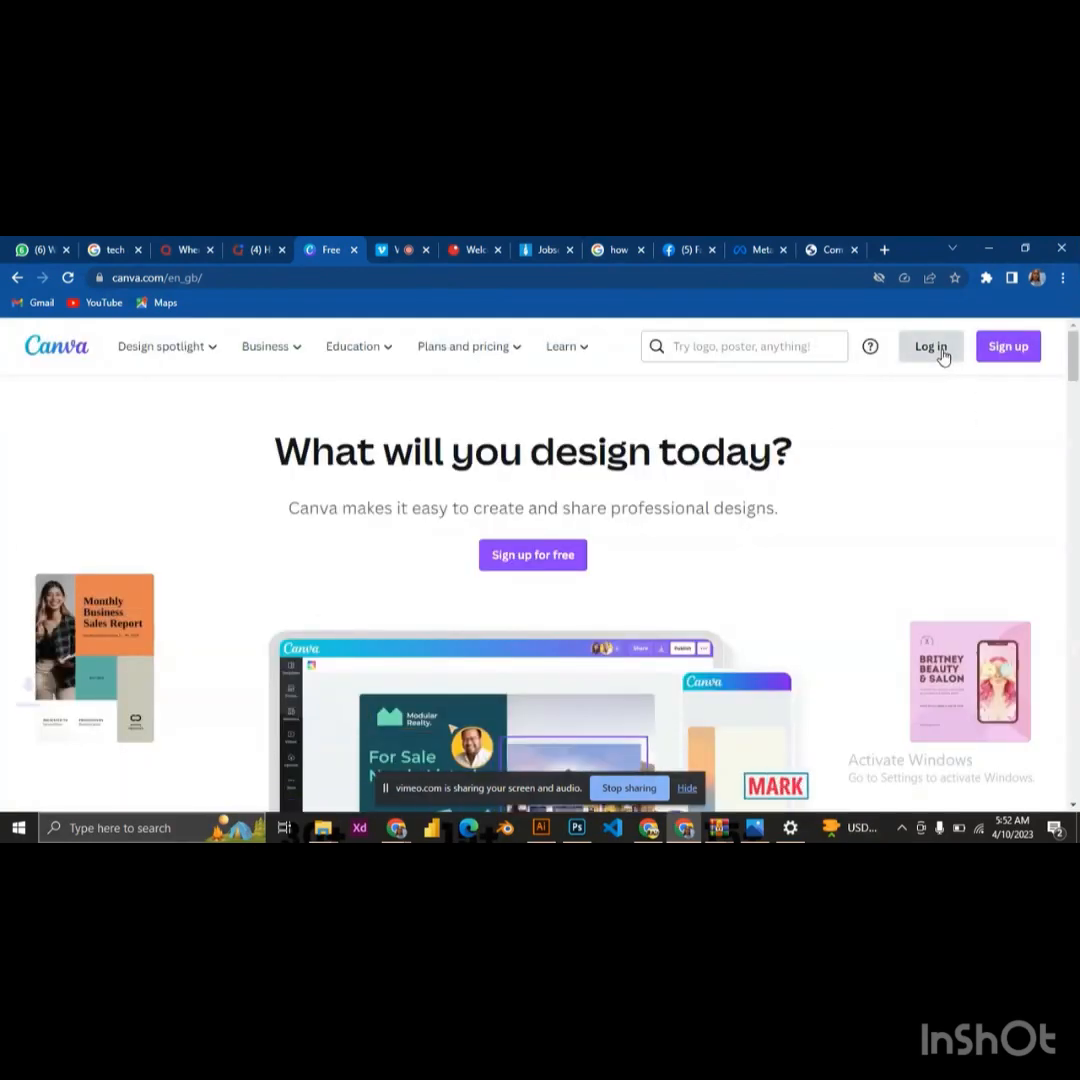
click(940, 354)
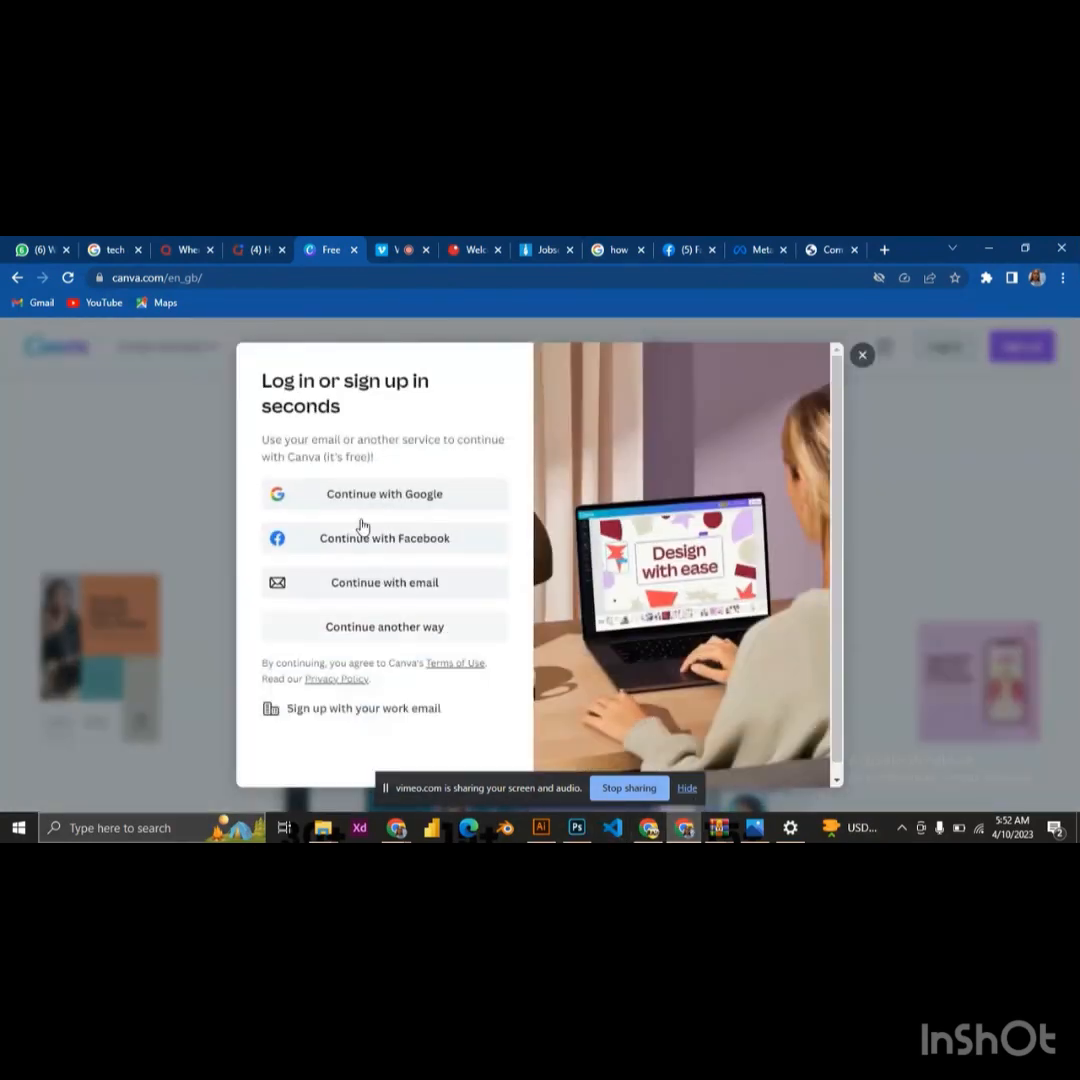
click(368, 494)
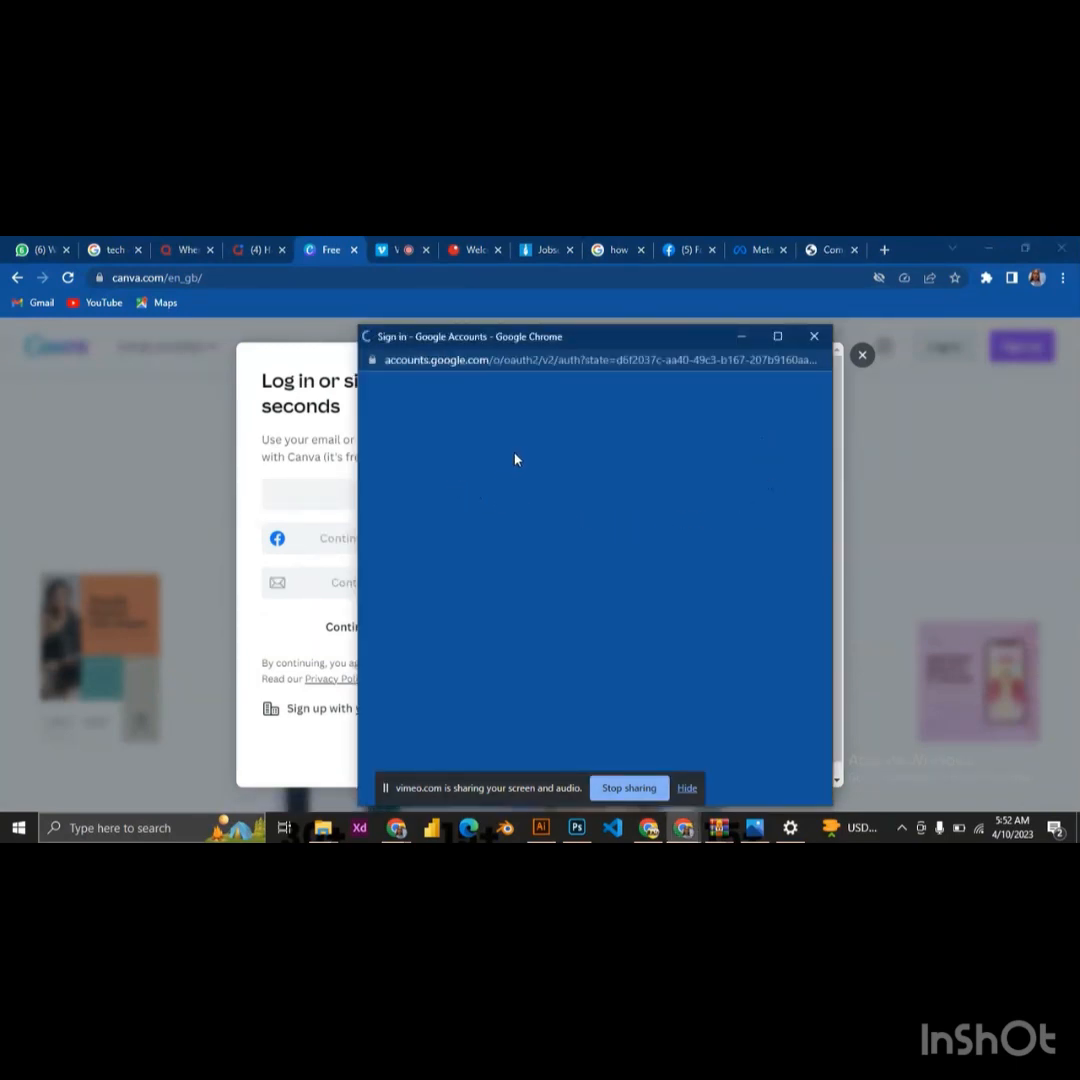
click(481, 573)
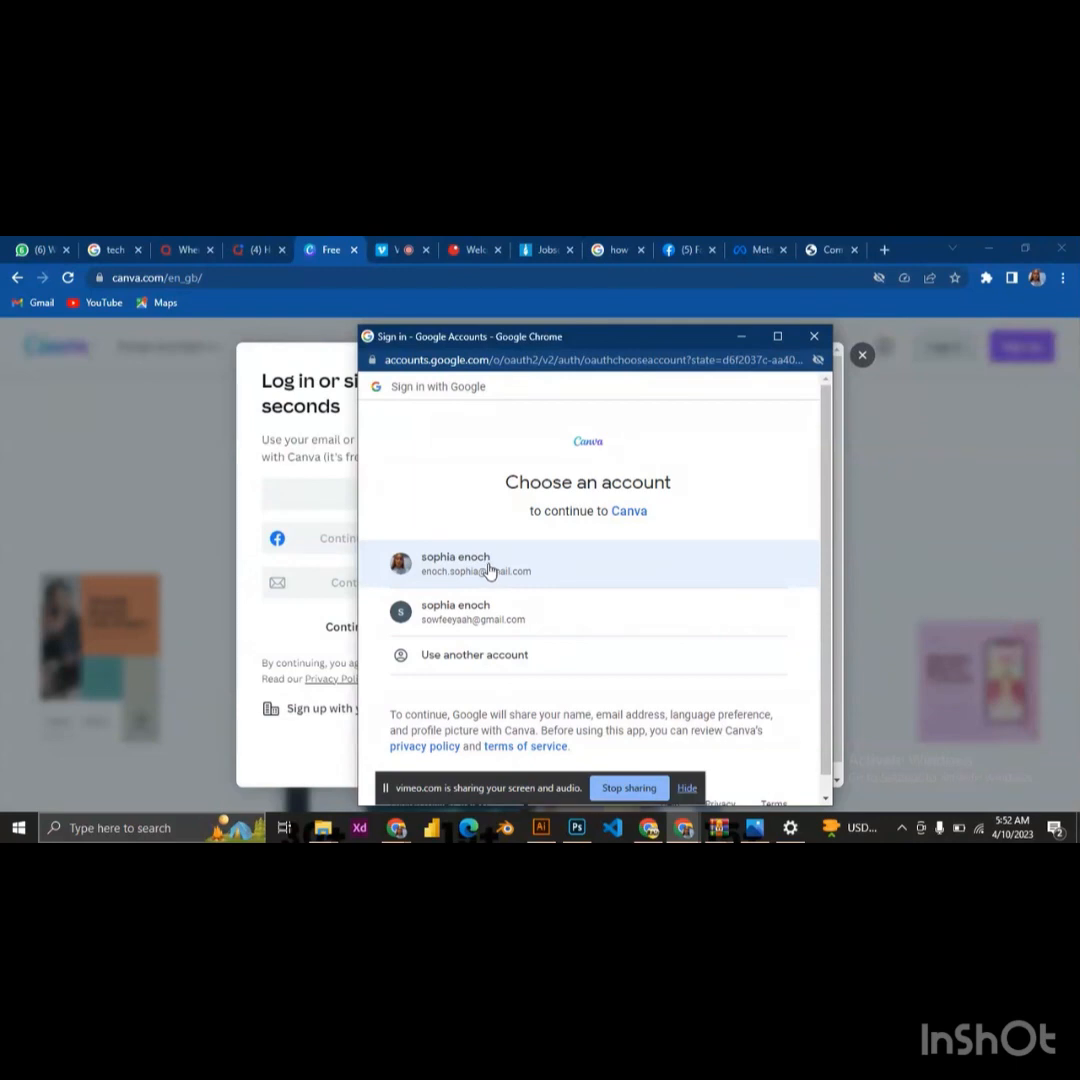
click(490, 570)
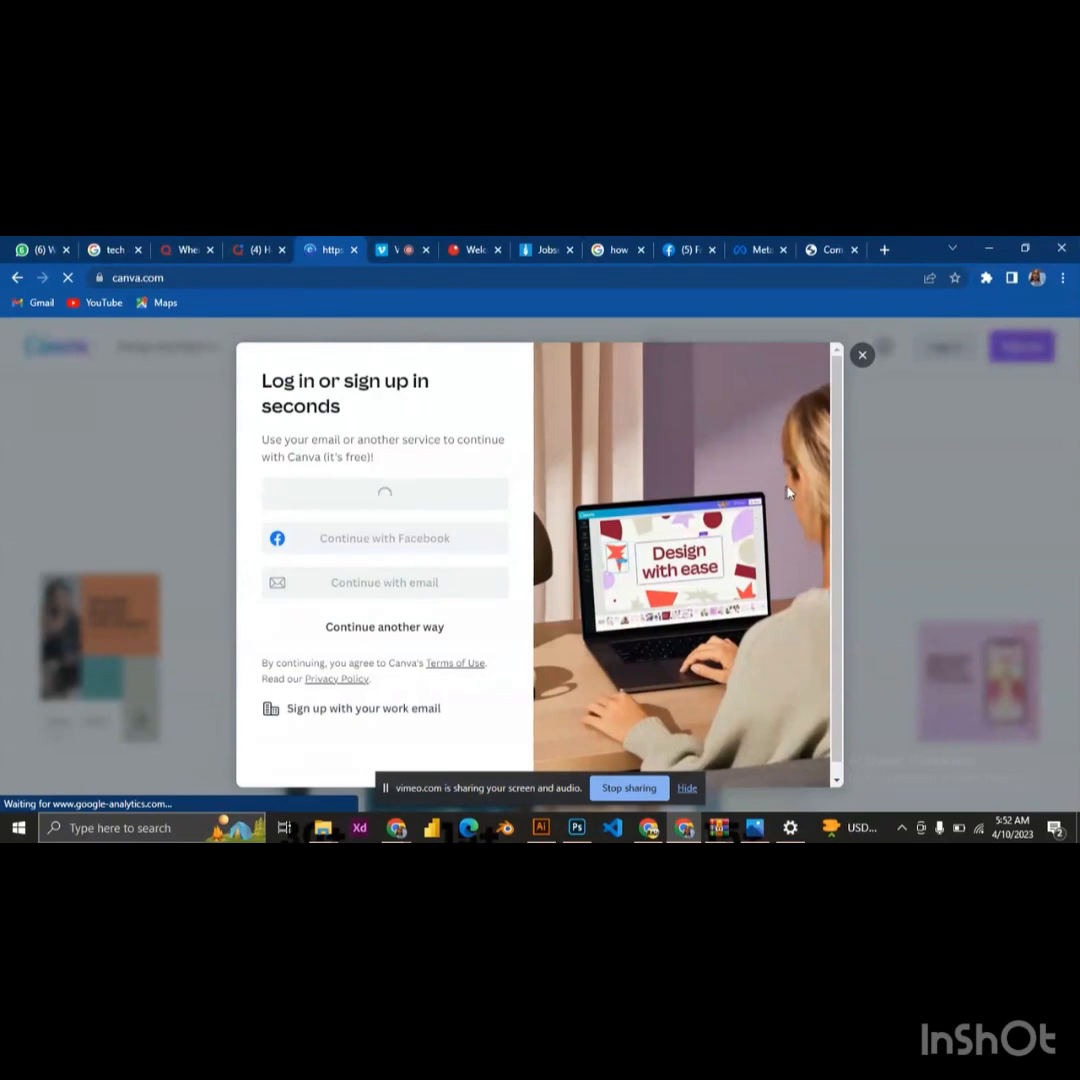
scroll(469, 552, down, 2)
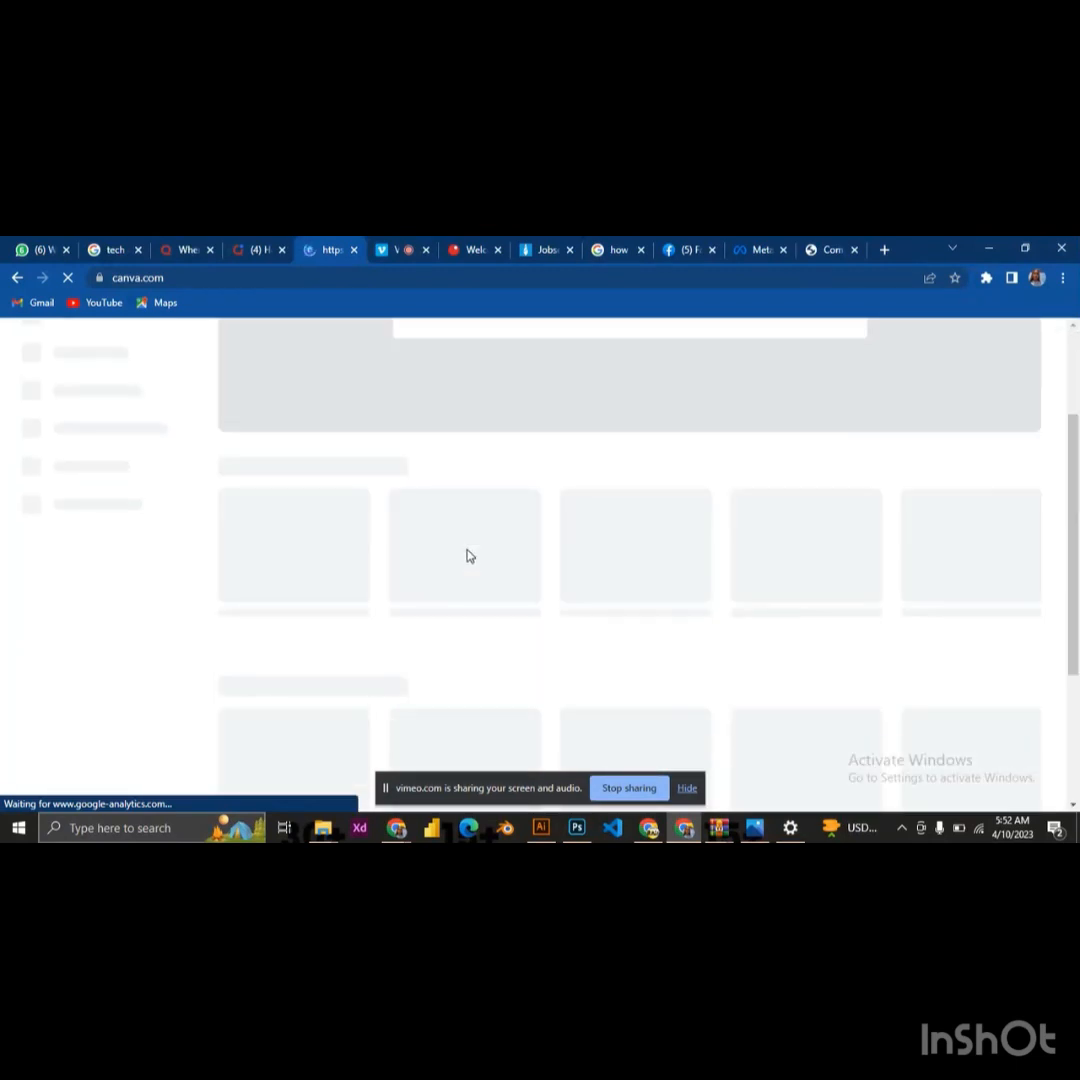
scroll(470, 554, up, 2)
scroll(472, 551, down, 3)
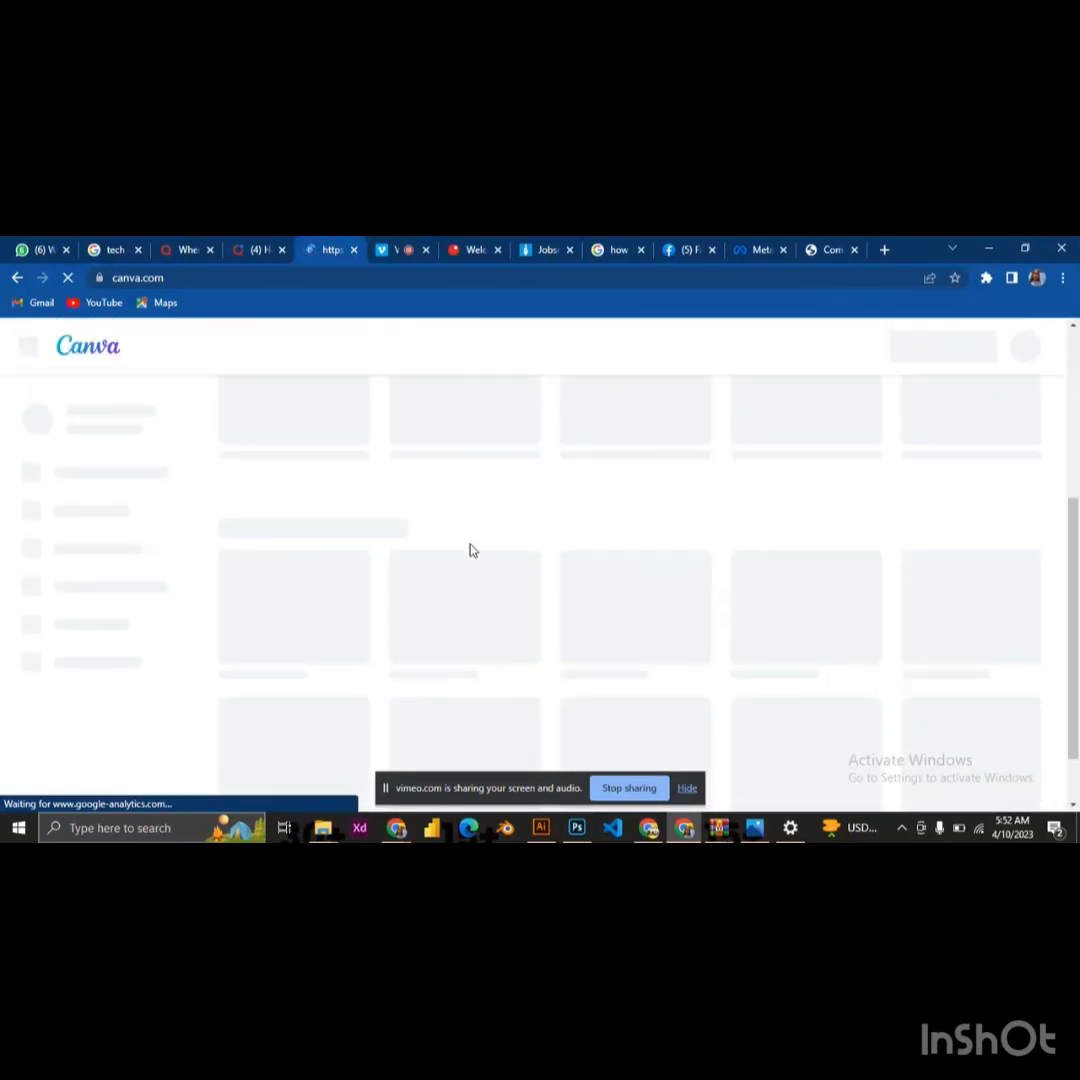
scroll(473, 551, up, 2)
scroll(472, 550, up, 1)
scroll(473, 549, down, 3)
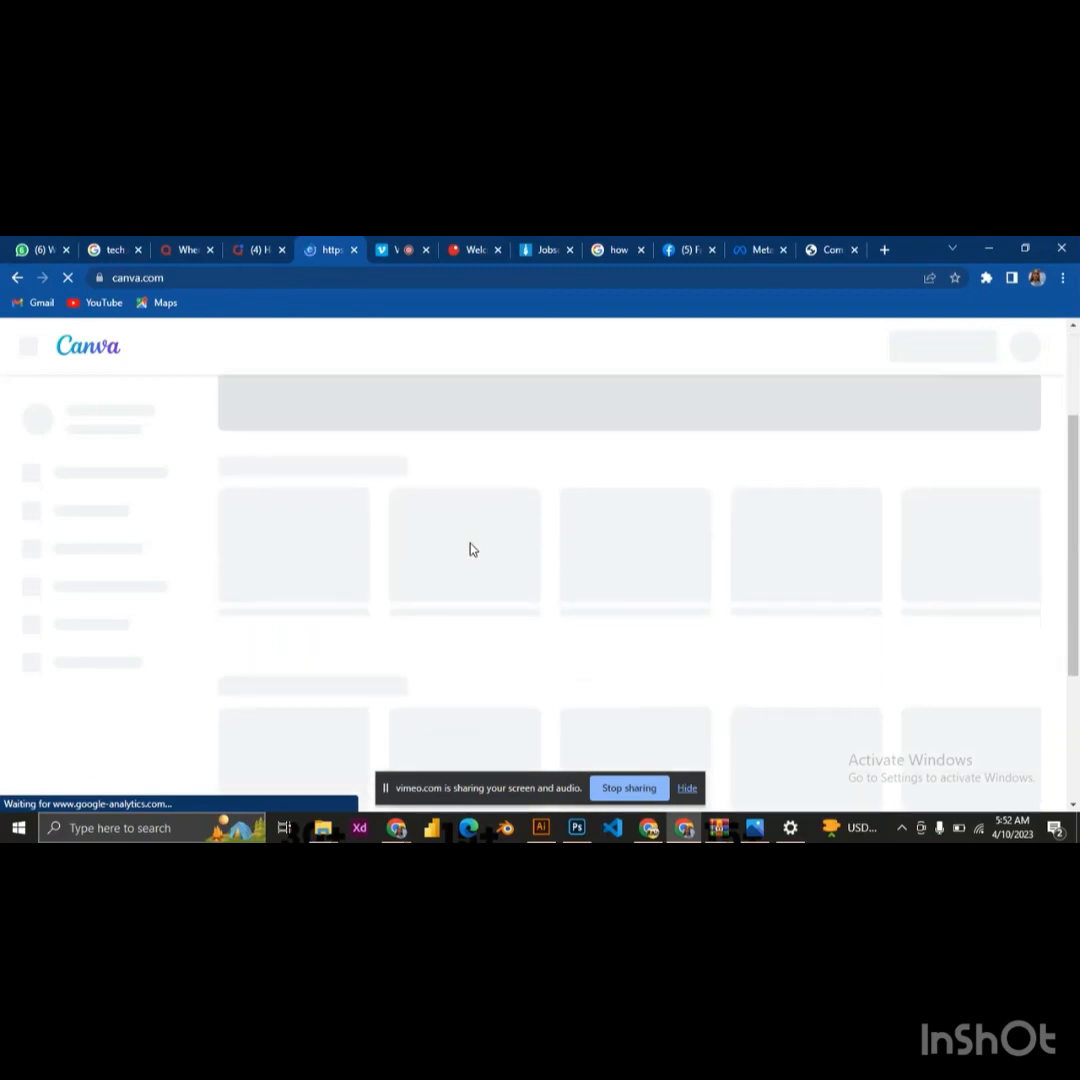
scroll(473, 549, up, 3)
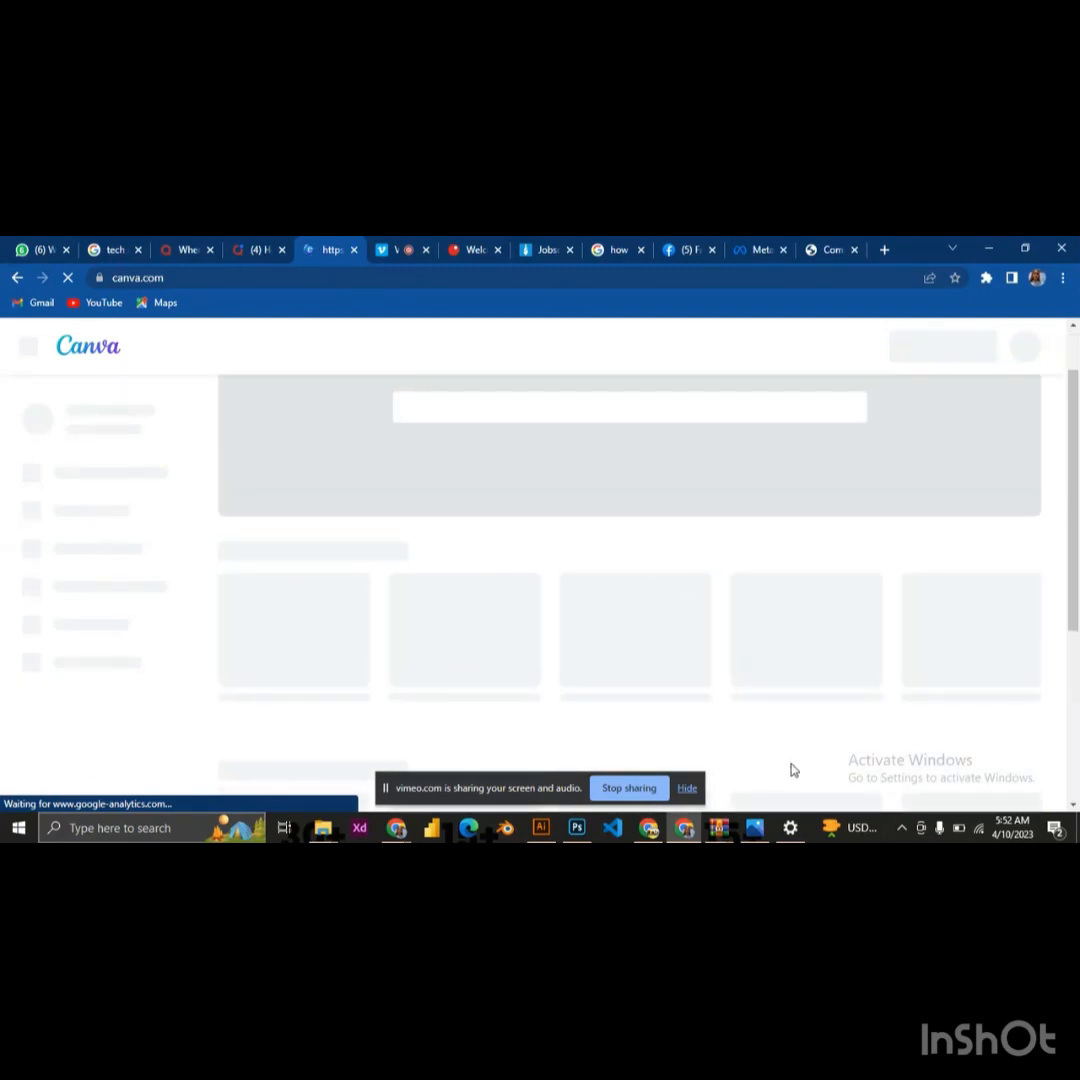
click(685, 829)
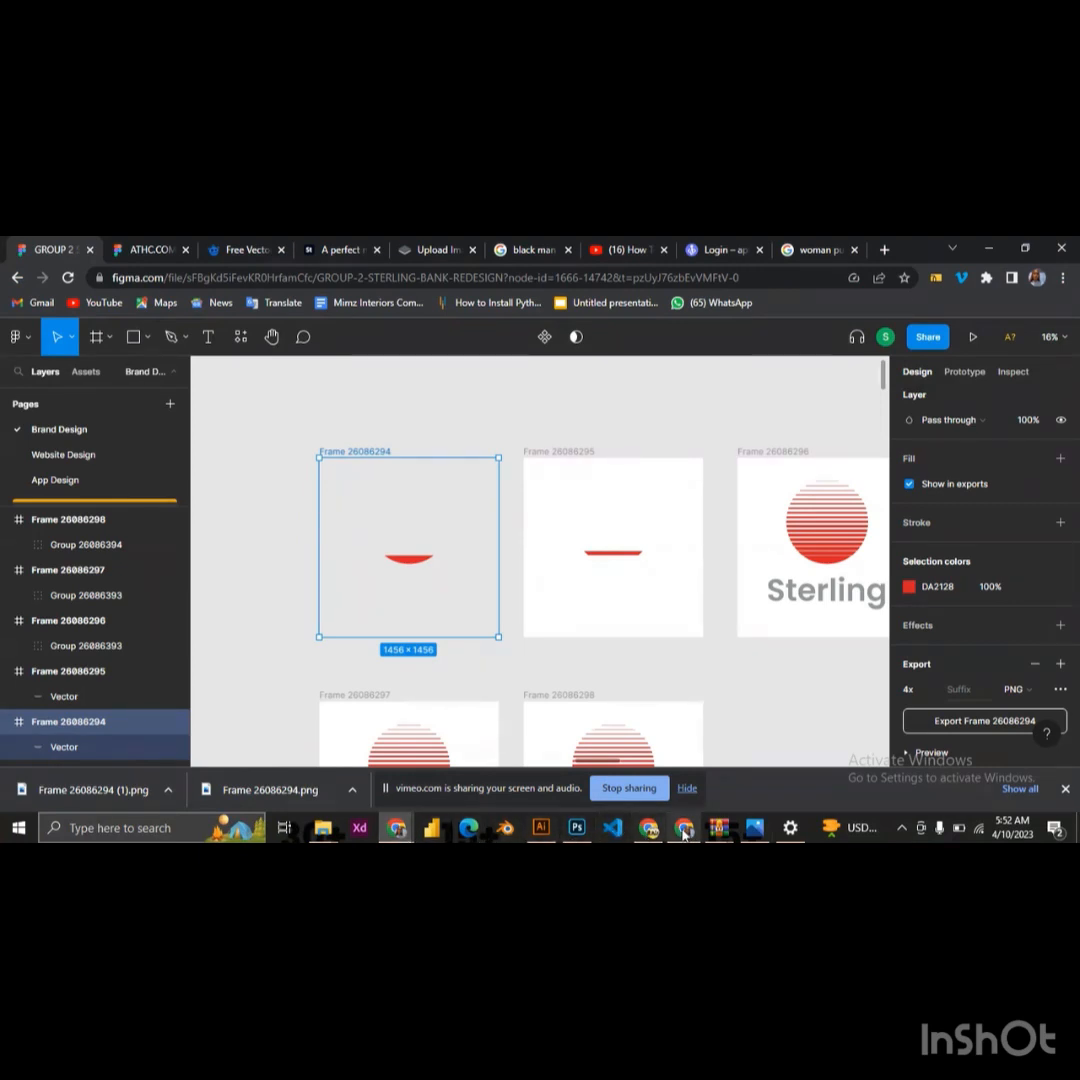
click(685, 829)
click(393, 249)
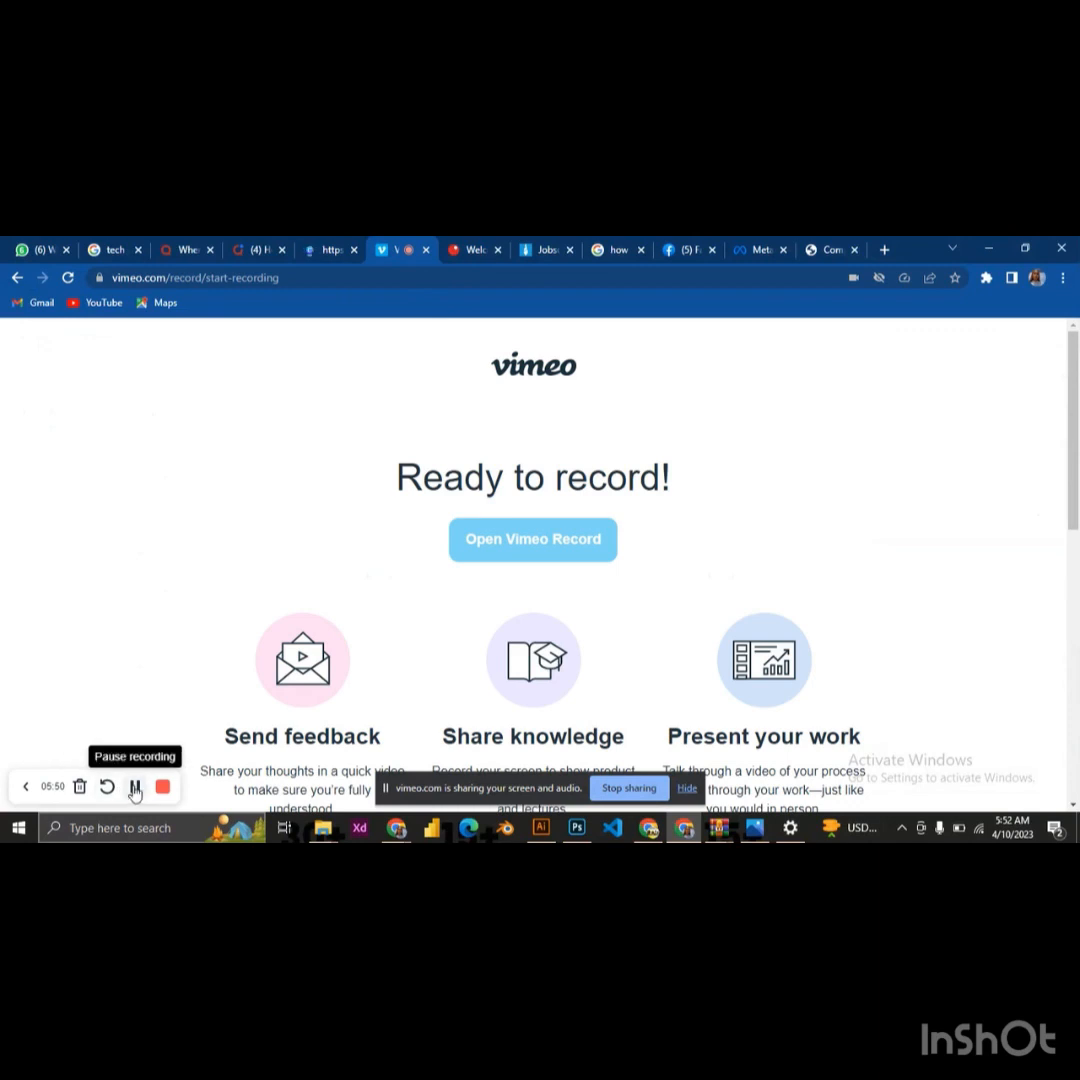
Create an Instagram Post (Square) design in Canva, sized 1080 × 1080 px, and show its uploaded images
click(331, 249)
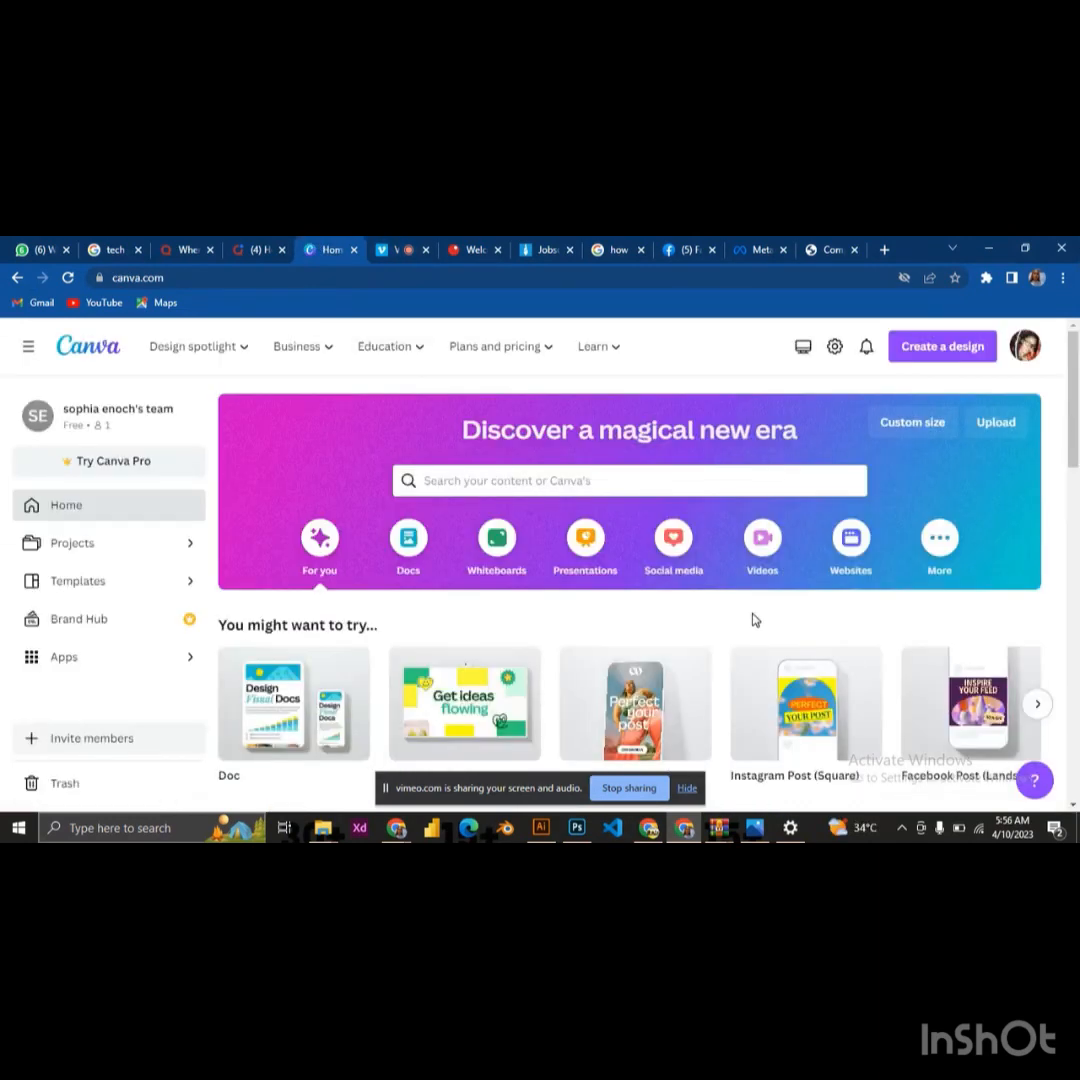
click(926, 350)
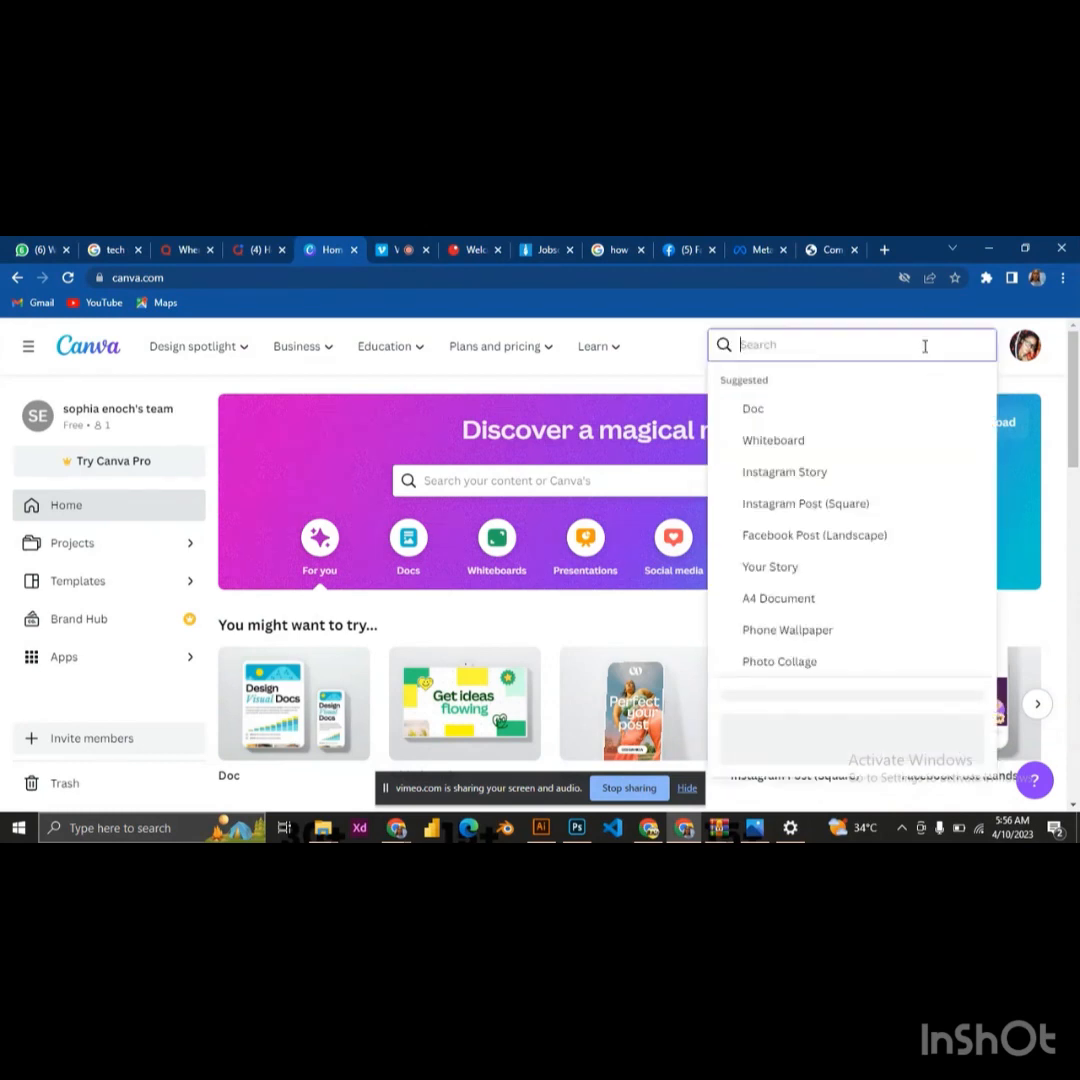
click(763, 510)
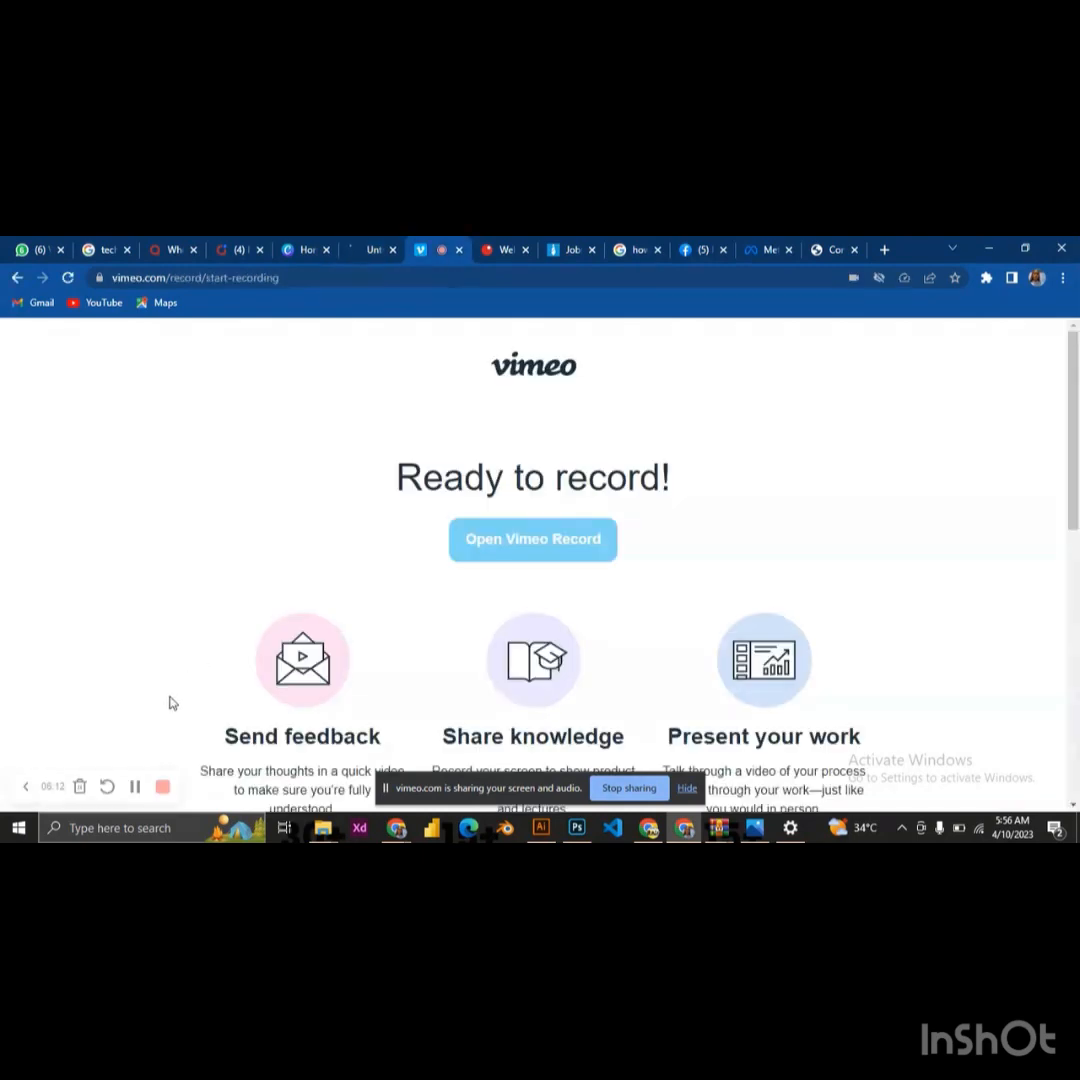
click(301, 250)
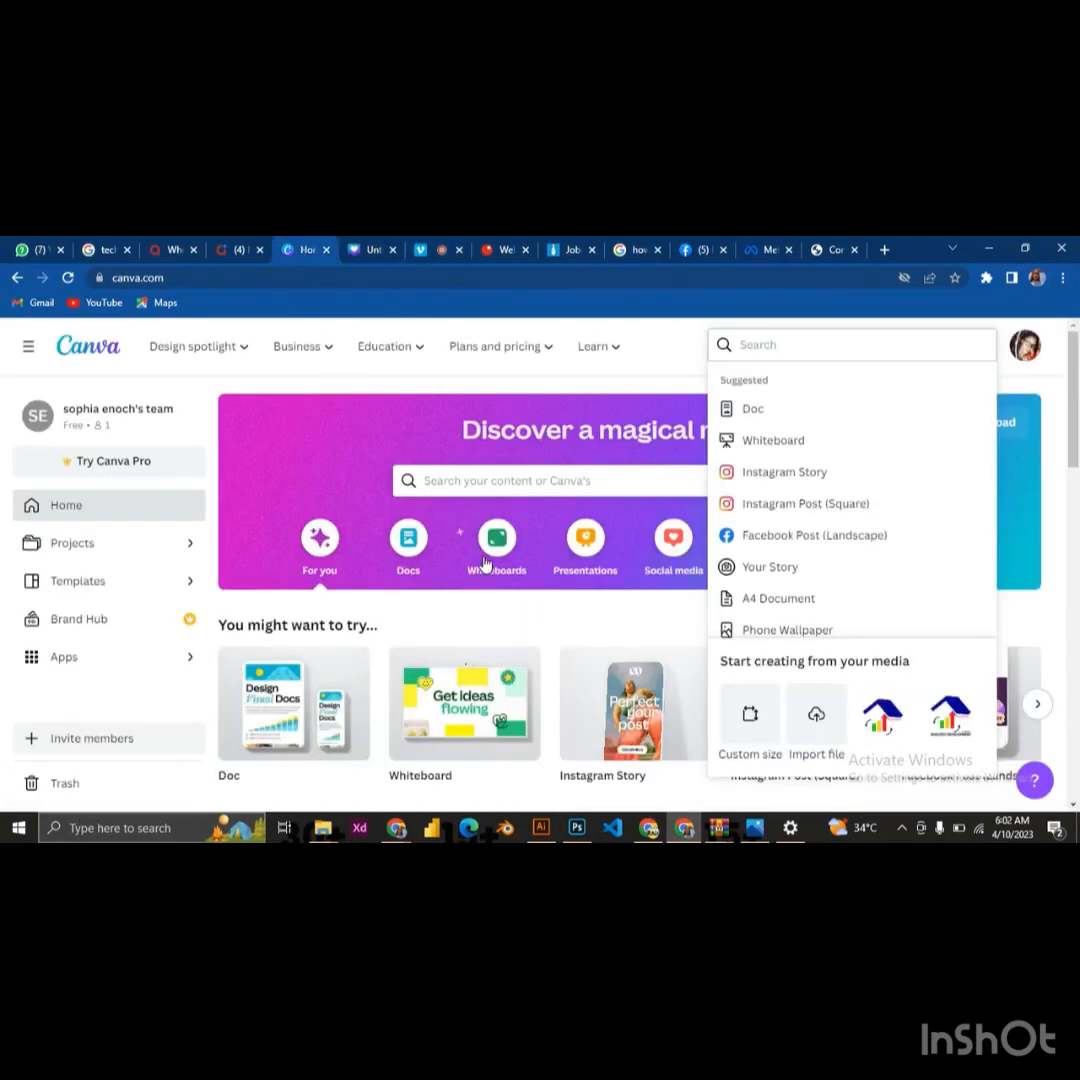
click(370, 250)
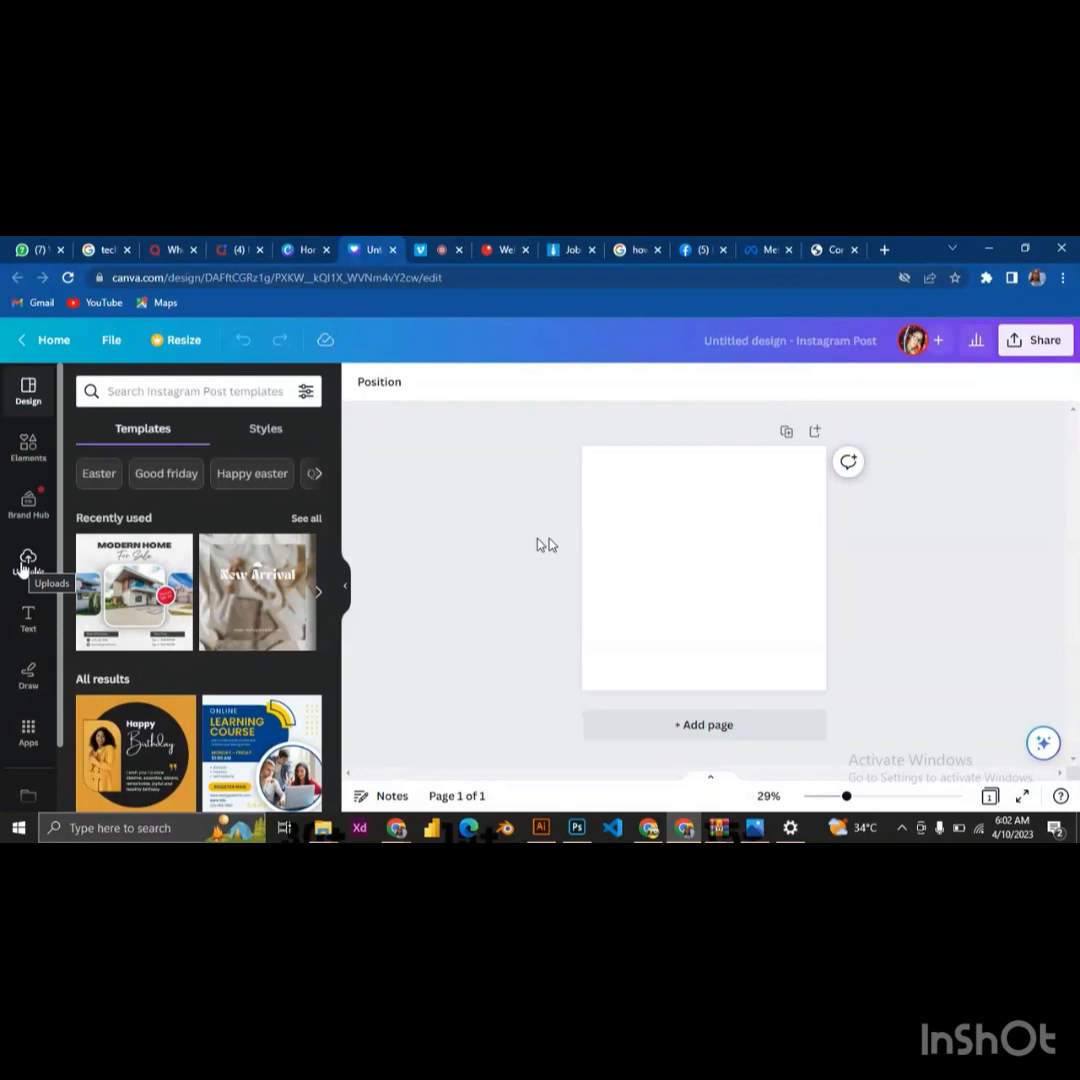
click(26, 562)
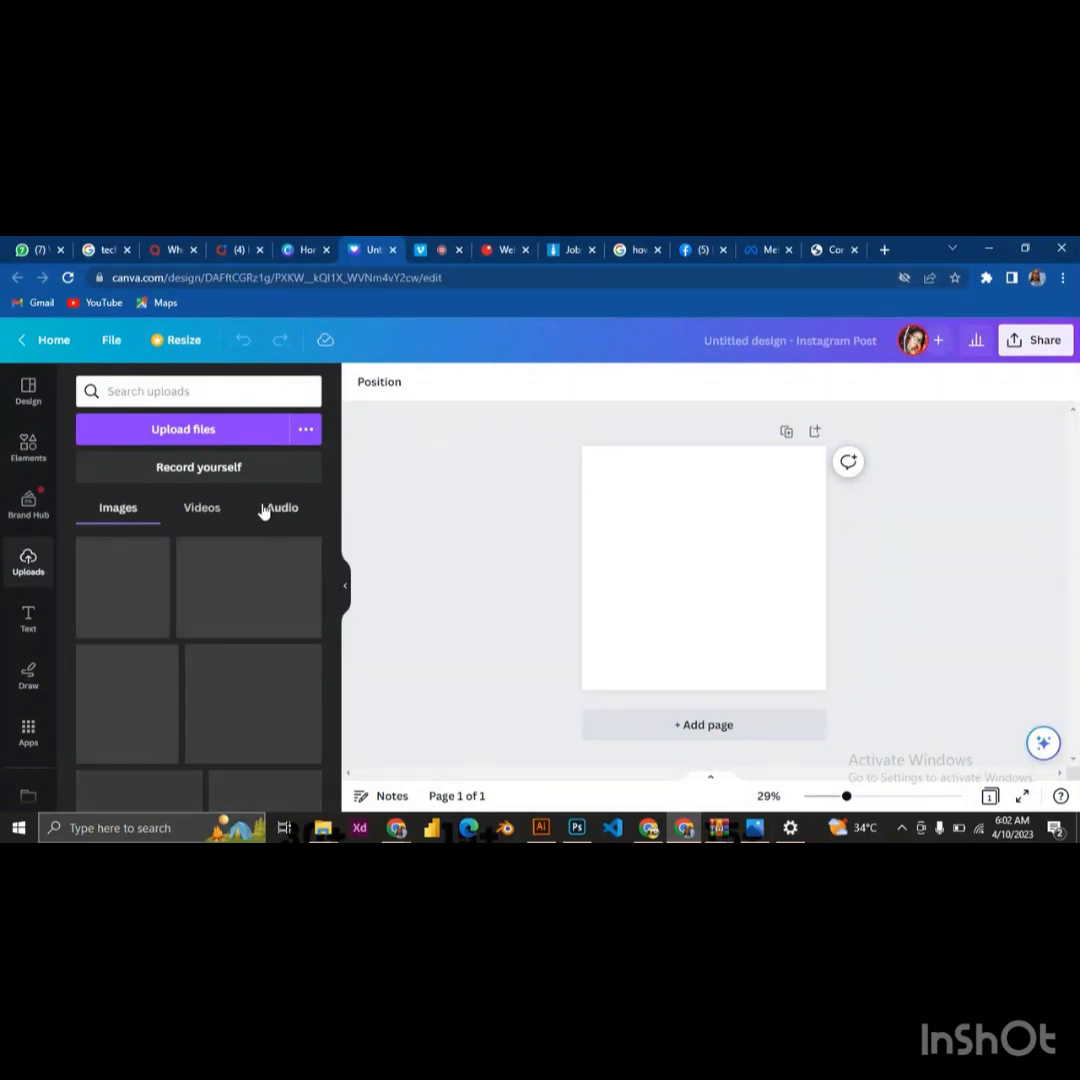
click(195, 436)
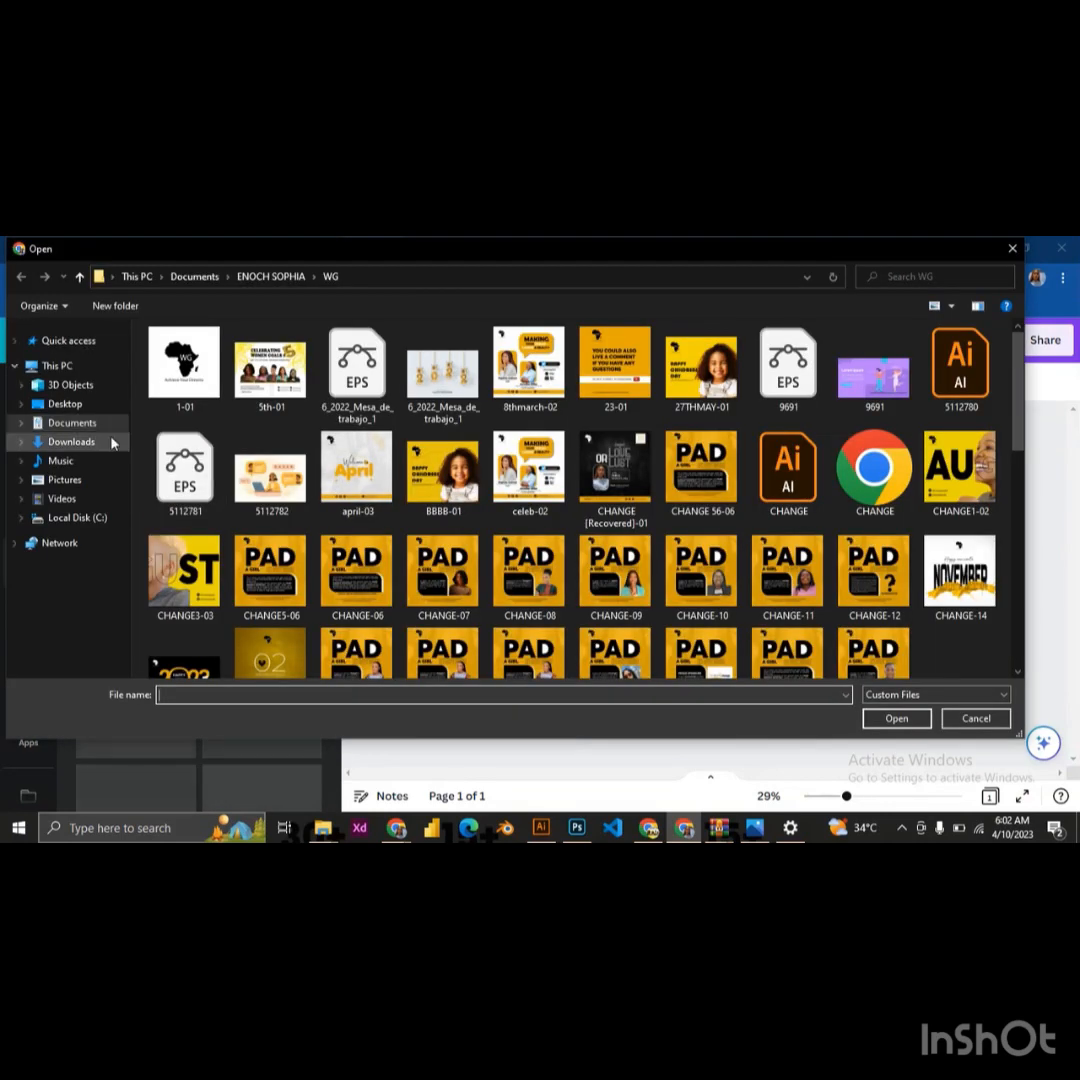
click(113, 442)
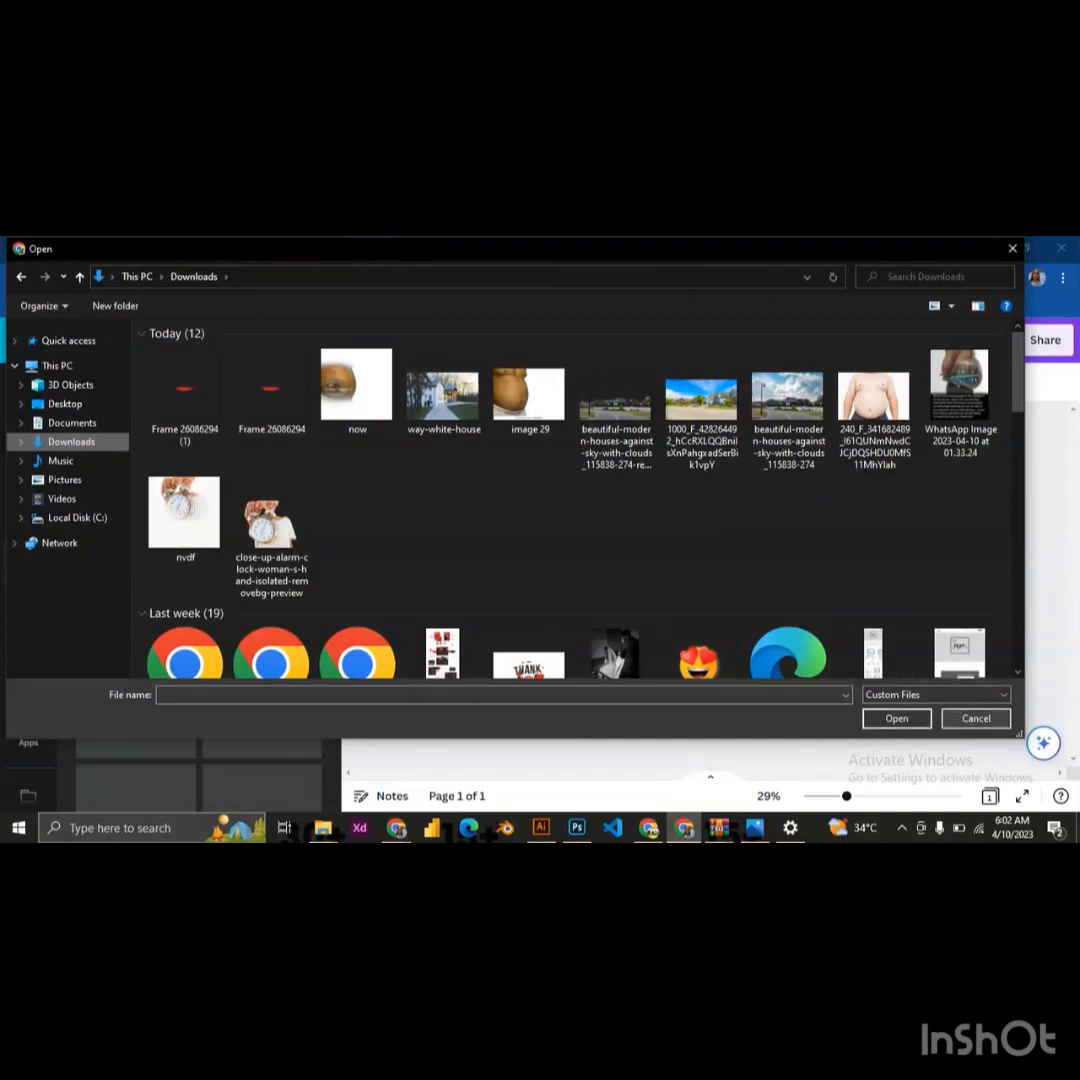
click(972, 718)
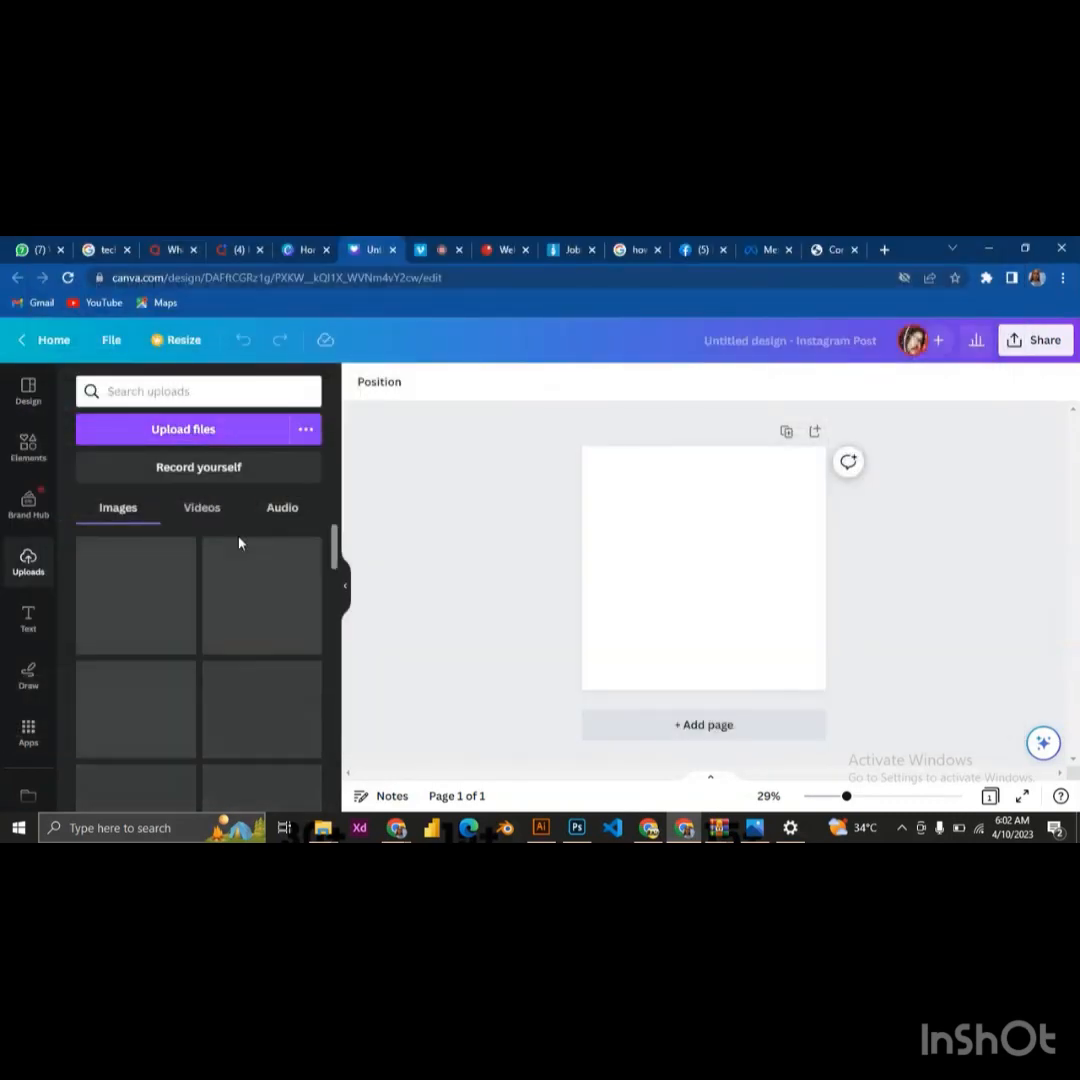
click(690, 835)
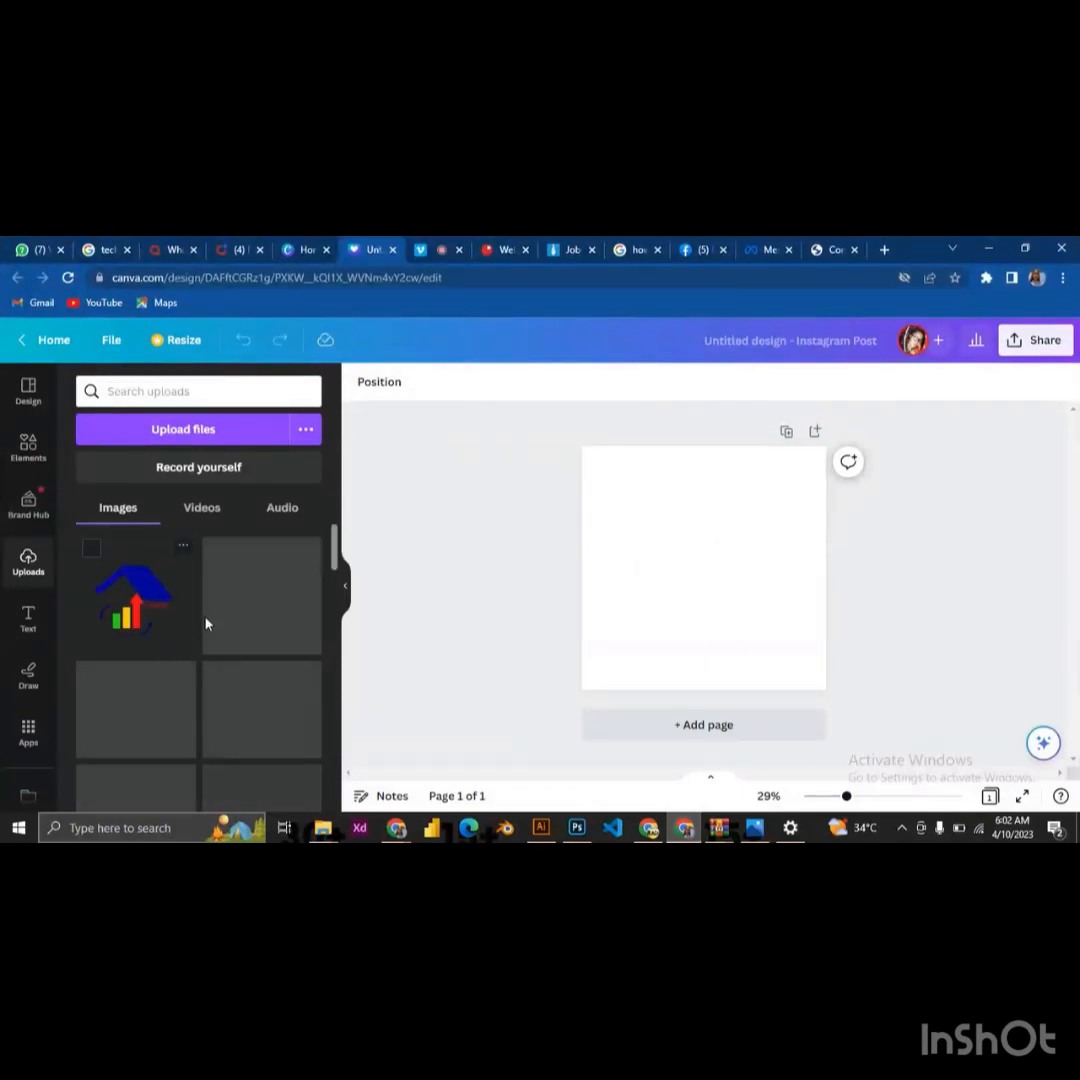
Place the uploaded image of the logo's red bottom arc, found just above the full Sterling logo image, on the blank page
scroll(253, 631, down, 3)
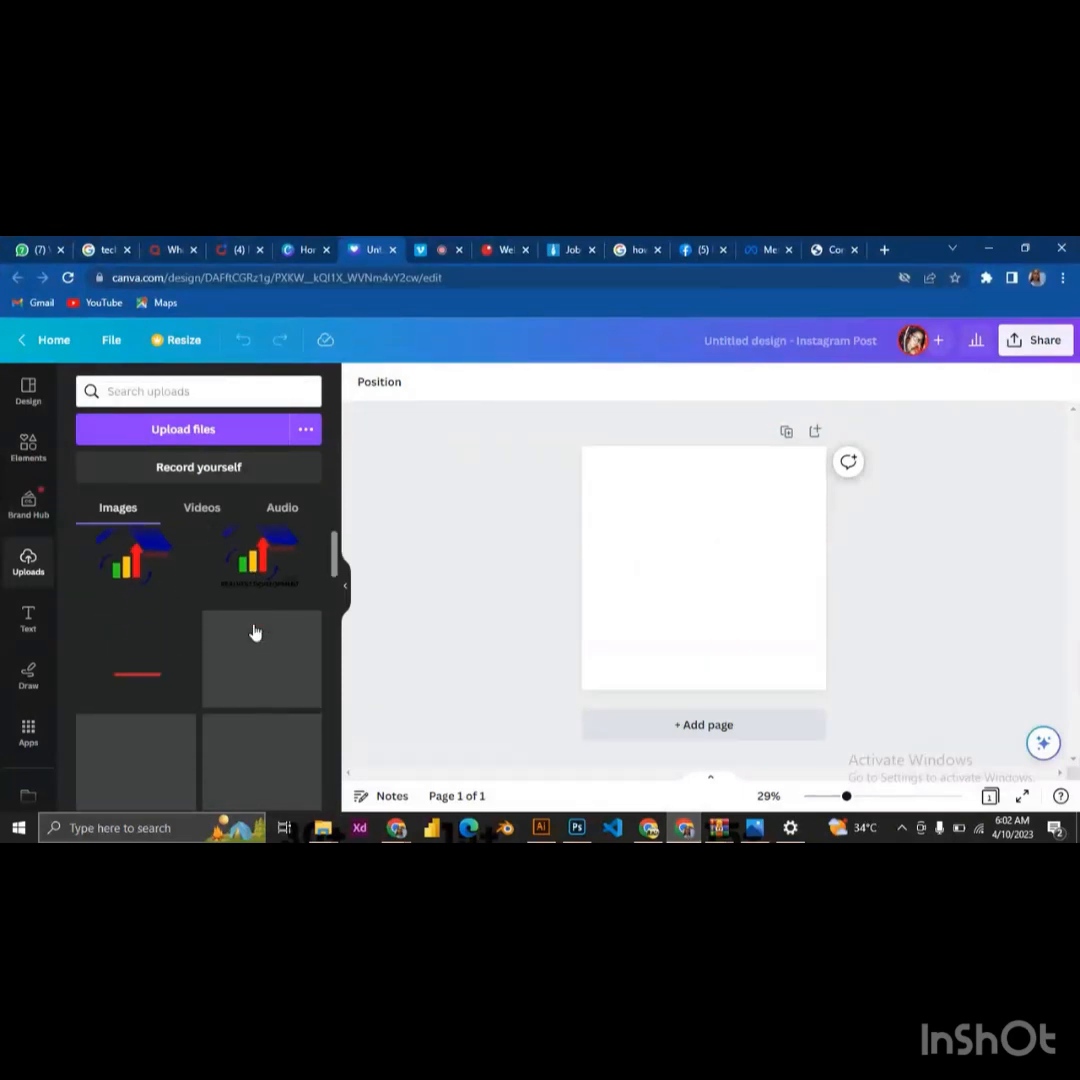
scroll(255, 633, down, 1)
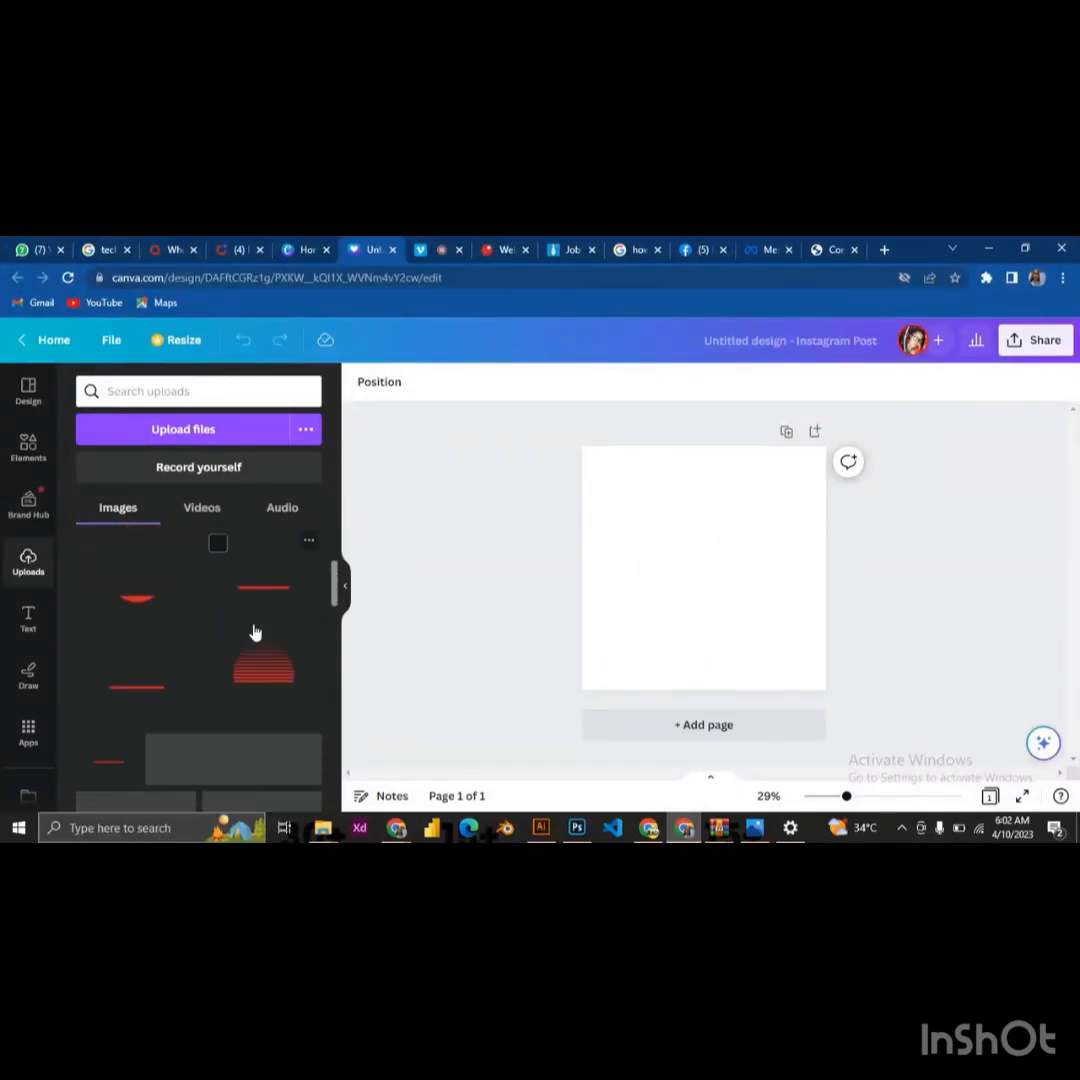
scroll(255, 633, down, 1)
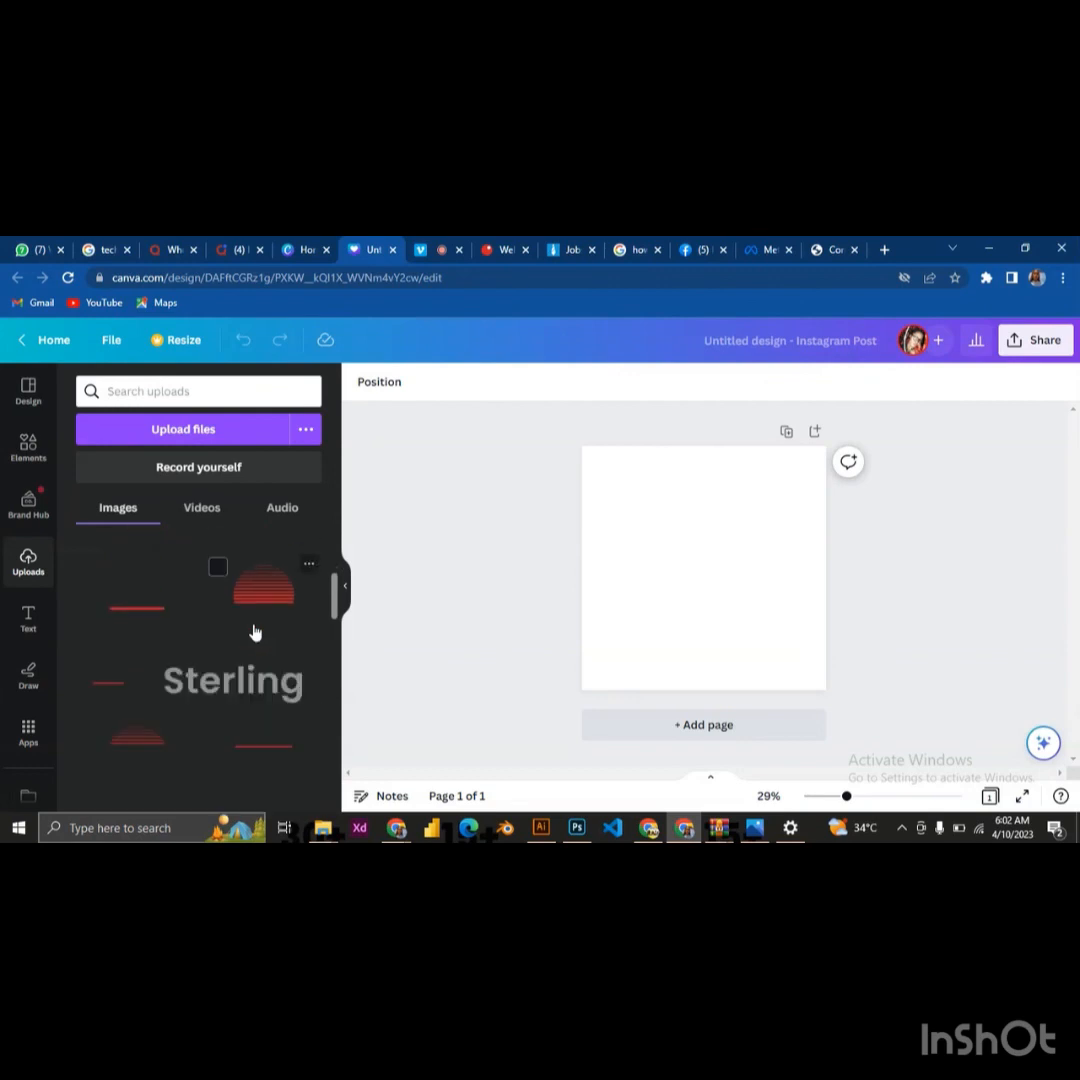
scroll(255, 633, down, 1)
scroll(255, 633, down, 3)
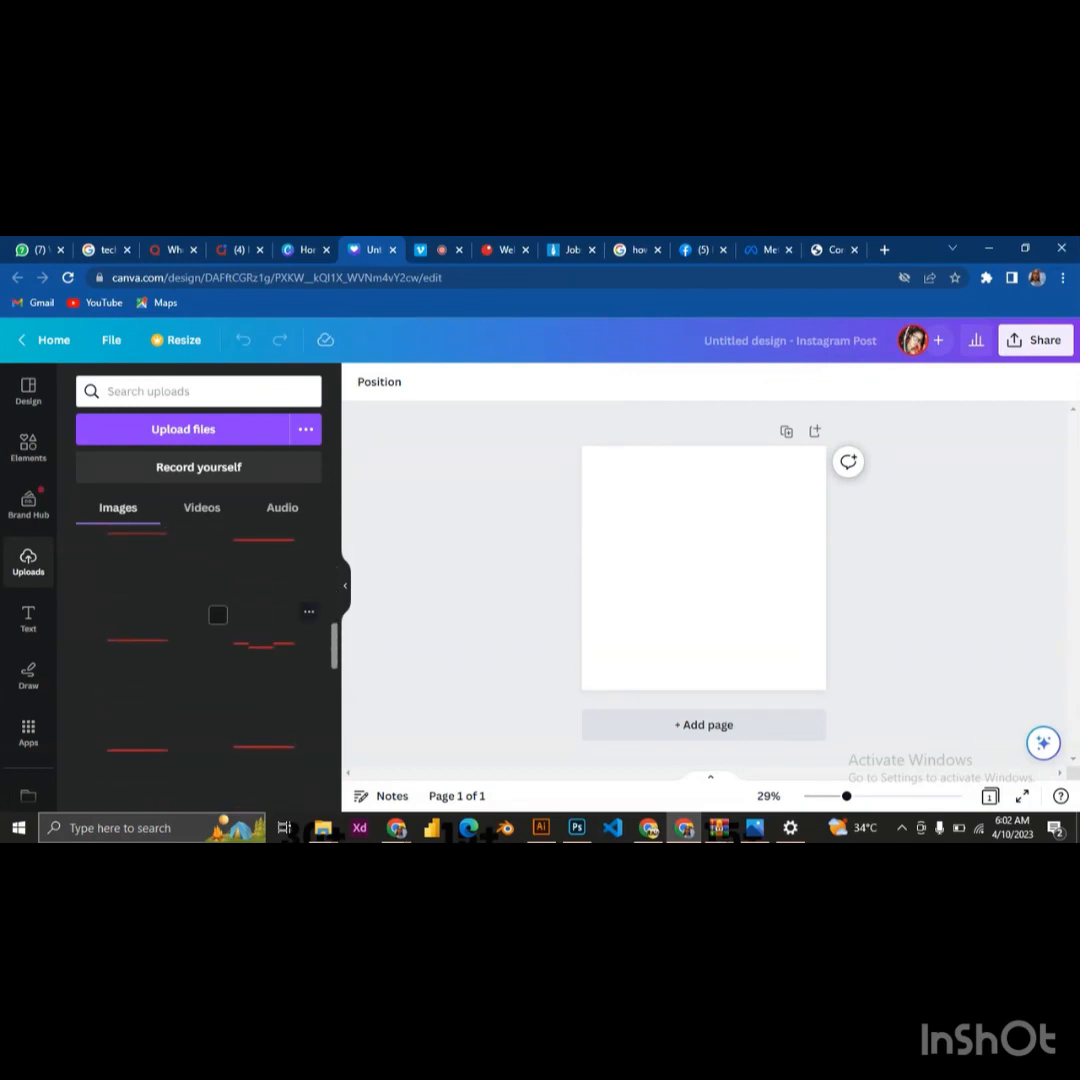
scroll(255, 633, down, 1)
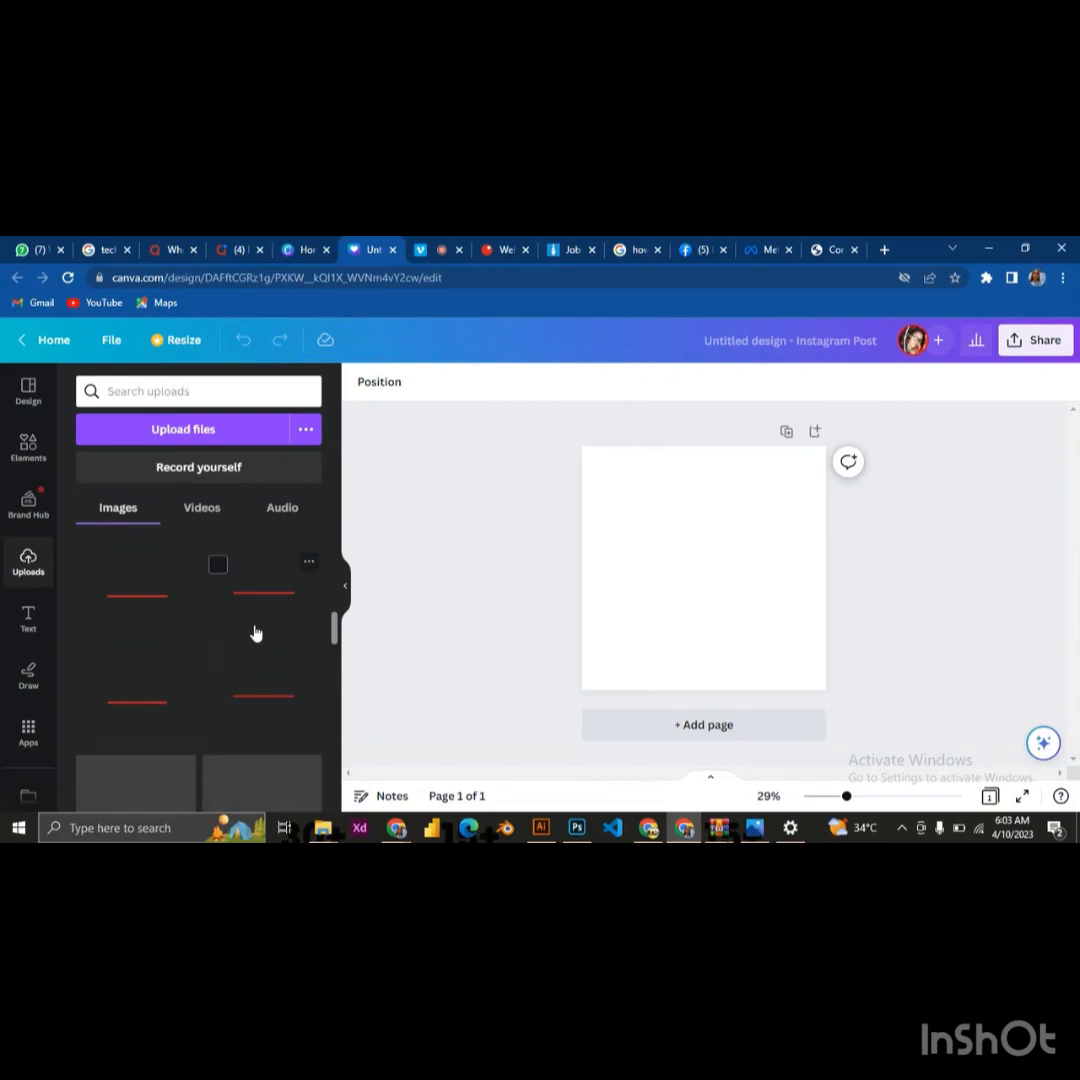
scroll(256, 634, down, 3)
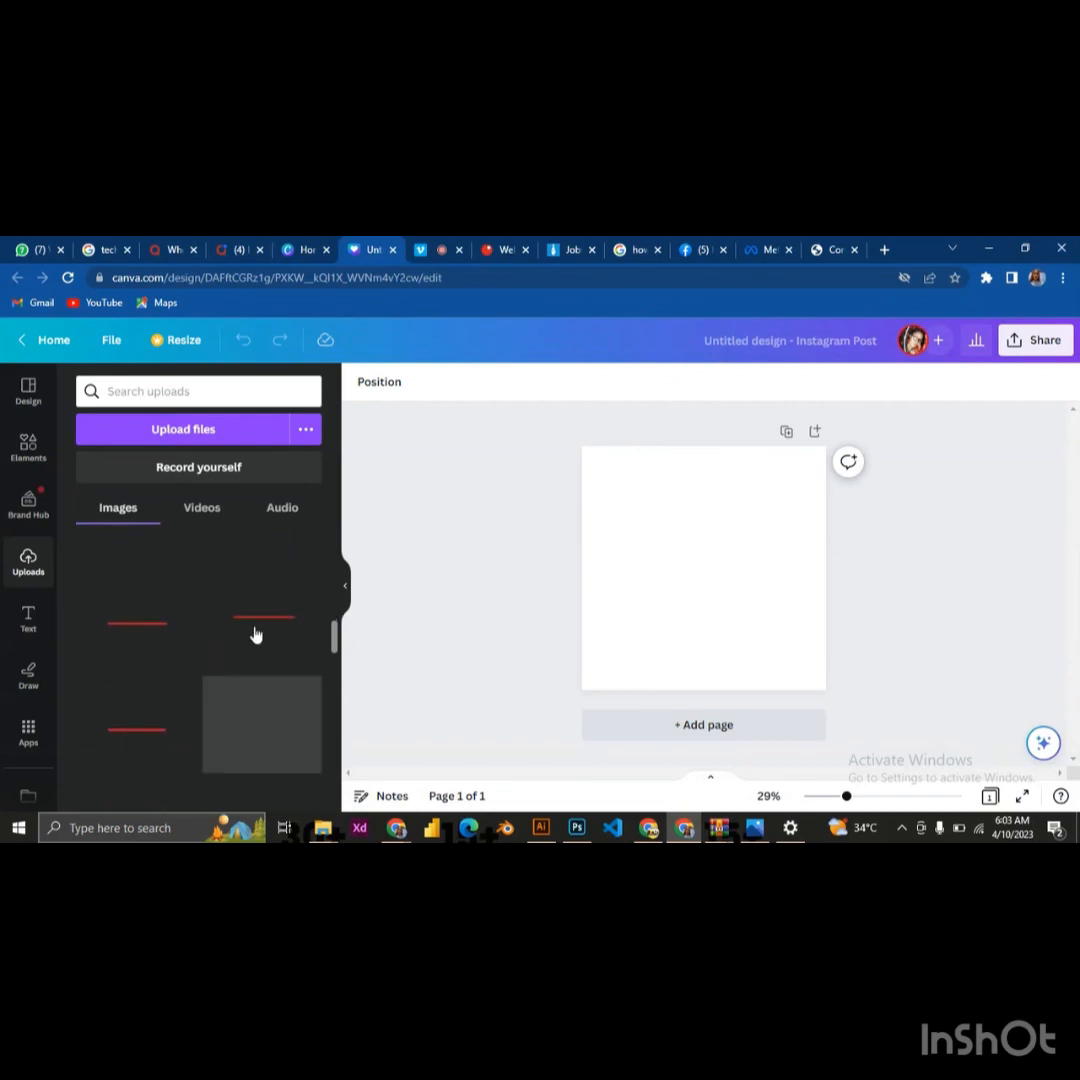
scroll(256, 634, down, 2)
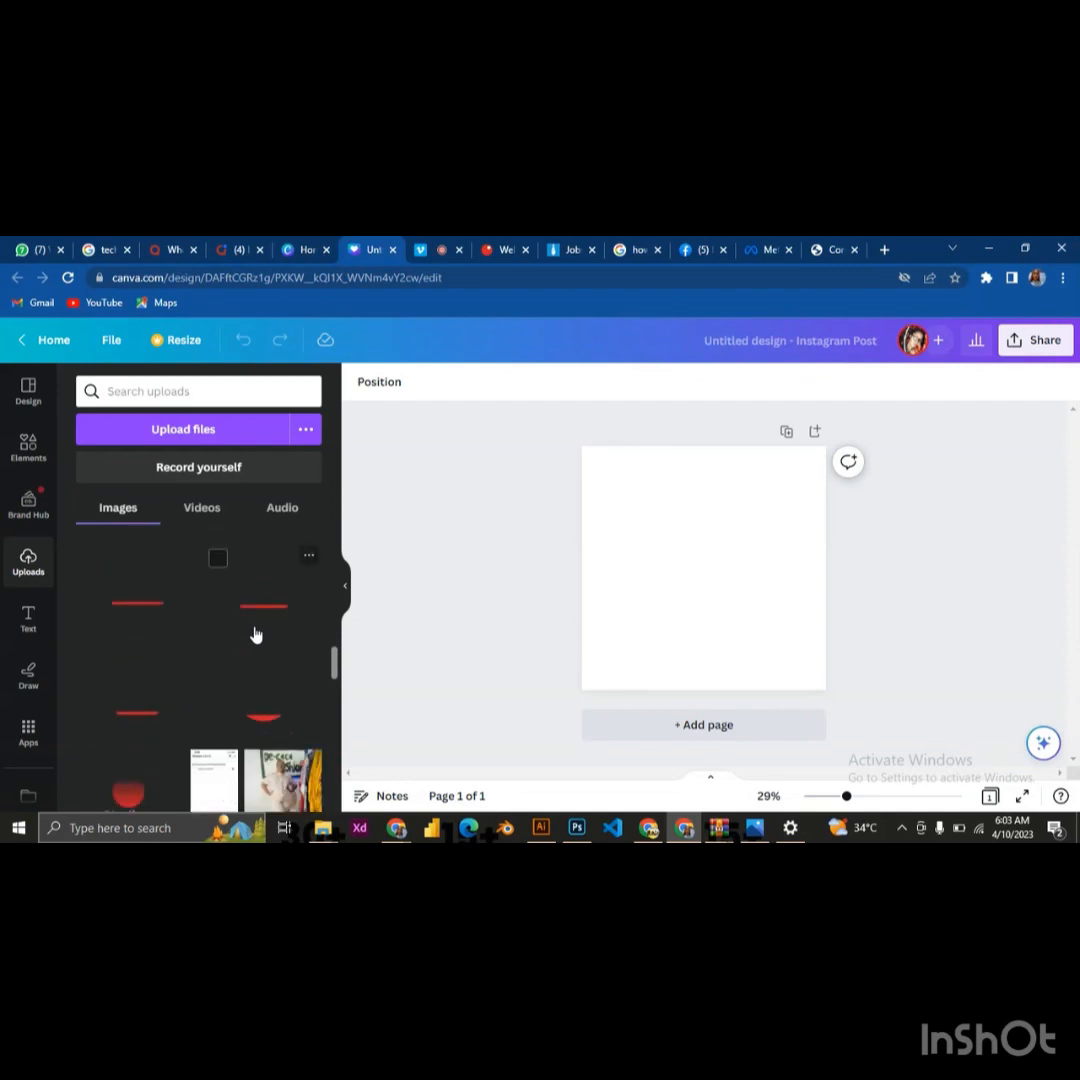
scroll(256, 634, down, 1)
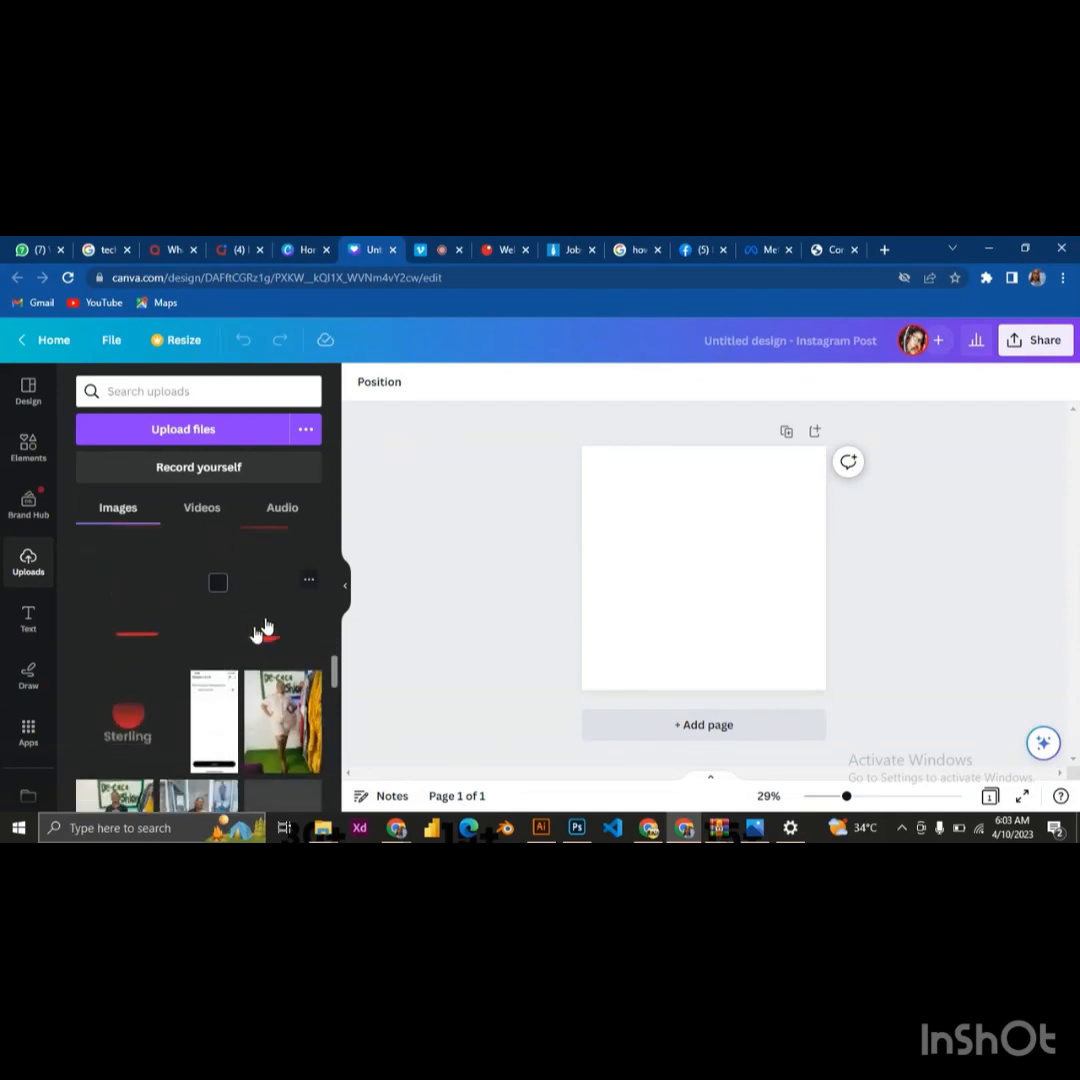
scroll(270, 626, up, 1)
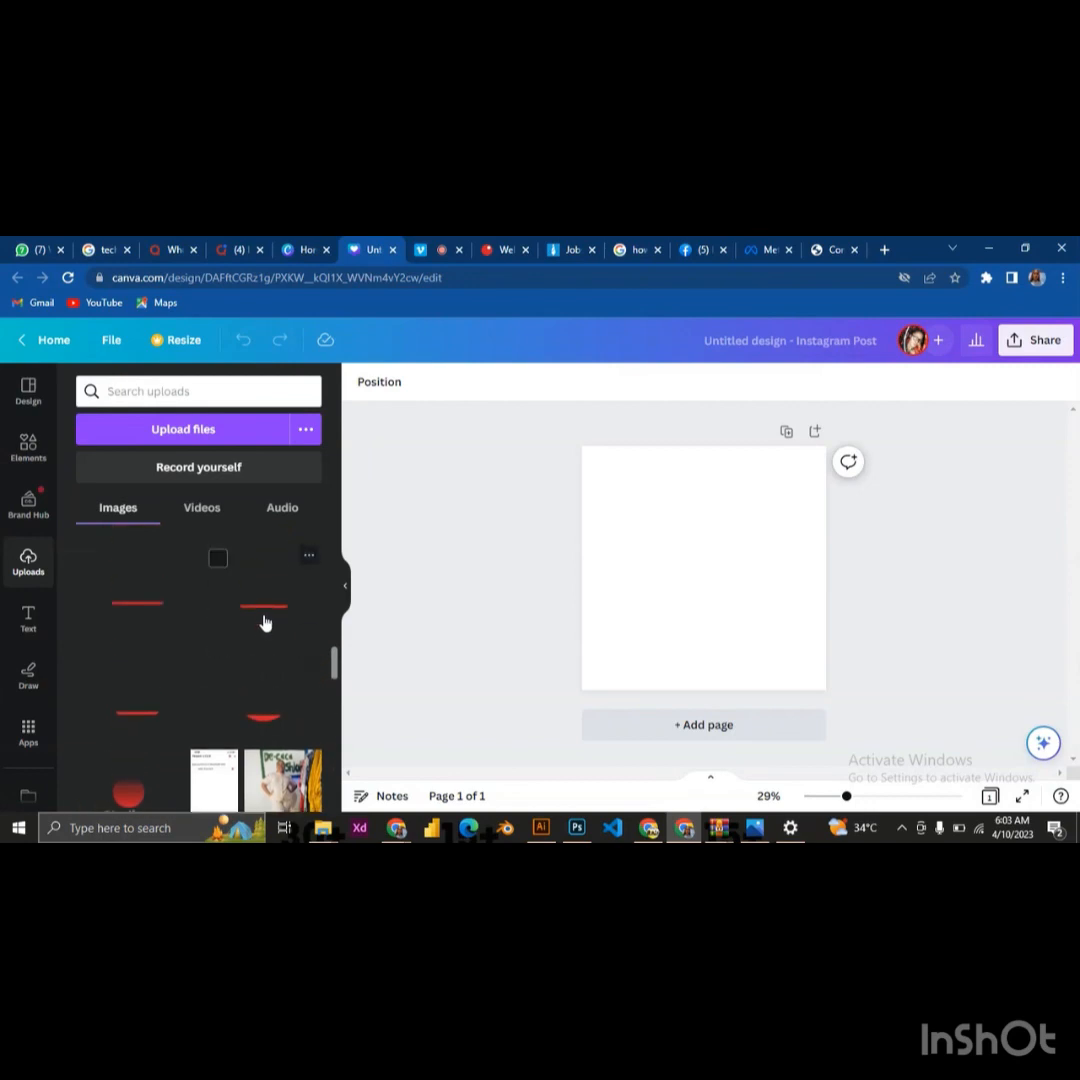
click(276, 703)
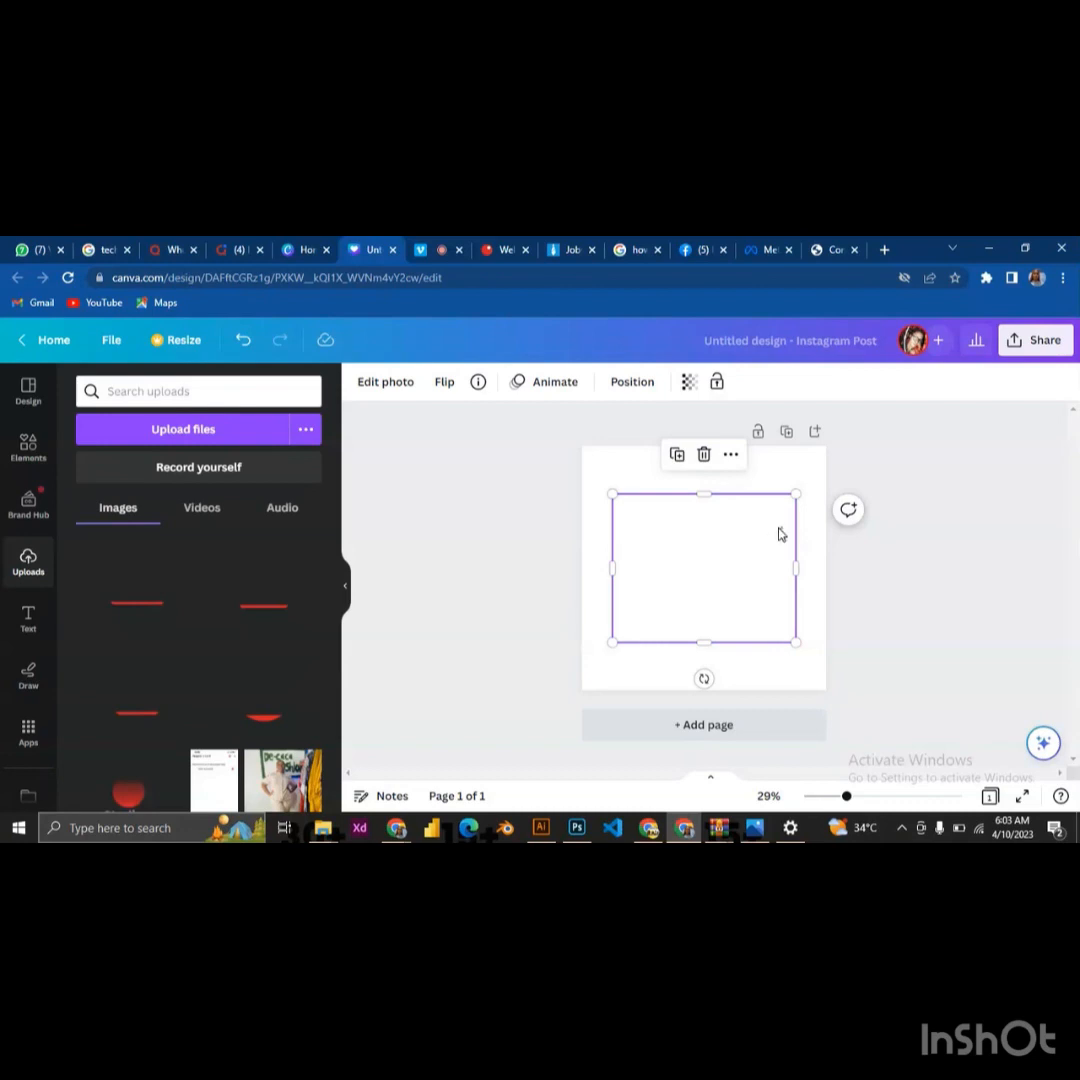
scroll(792, 558, up, 2)
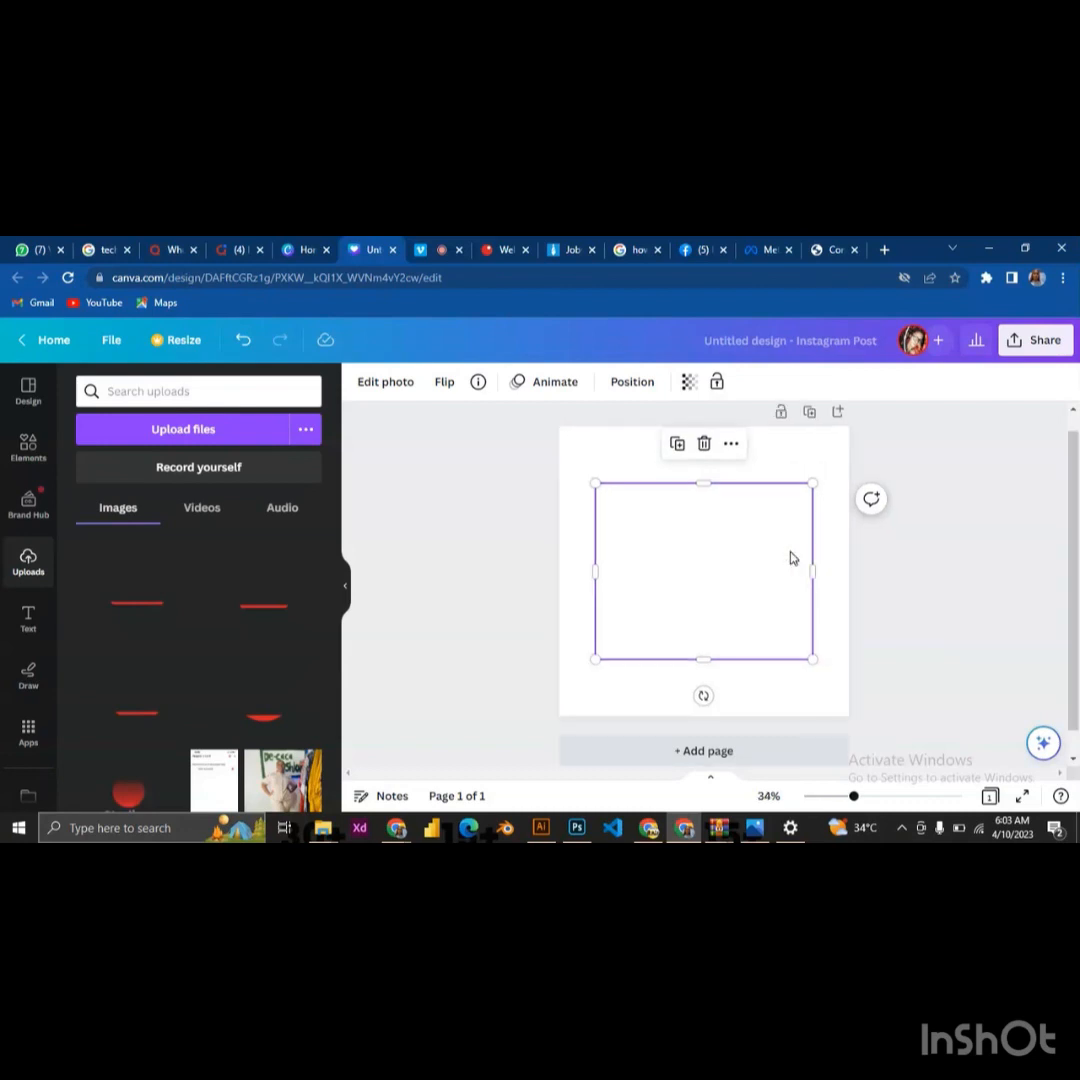
scroll(796, 554, up, 1)
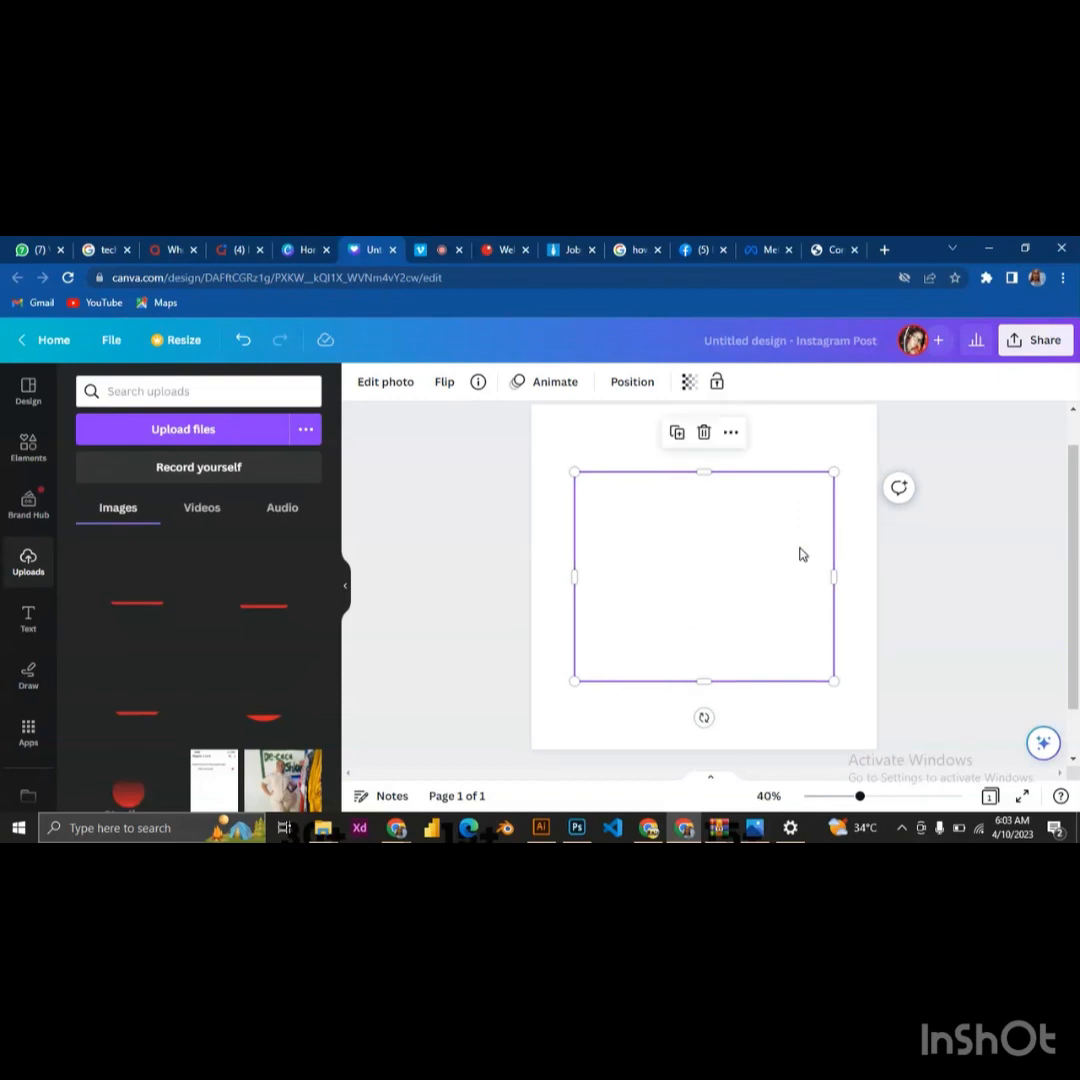
scroll(798, 554, down, 2)
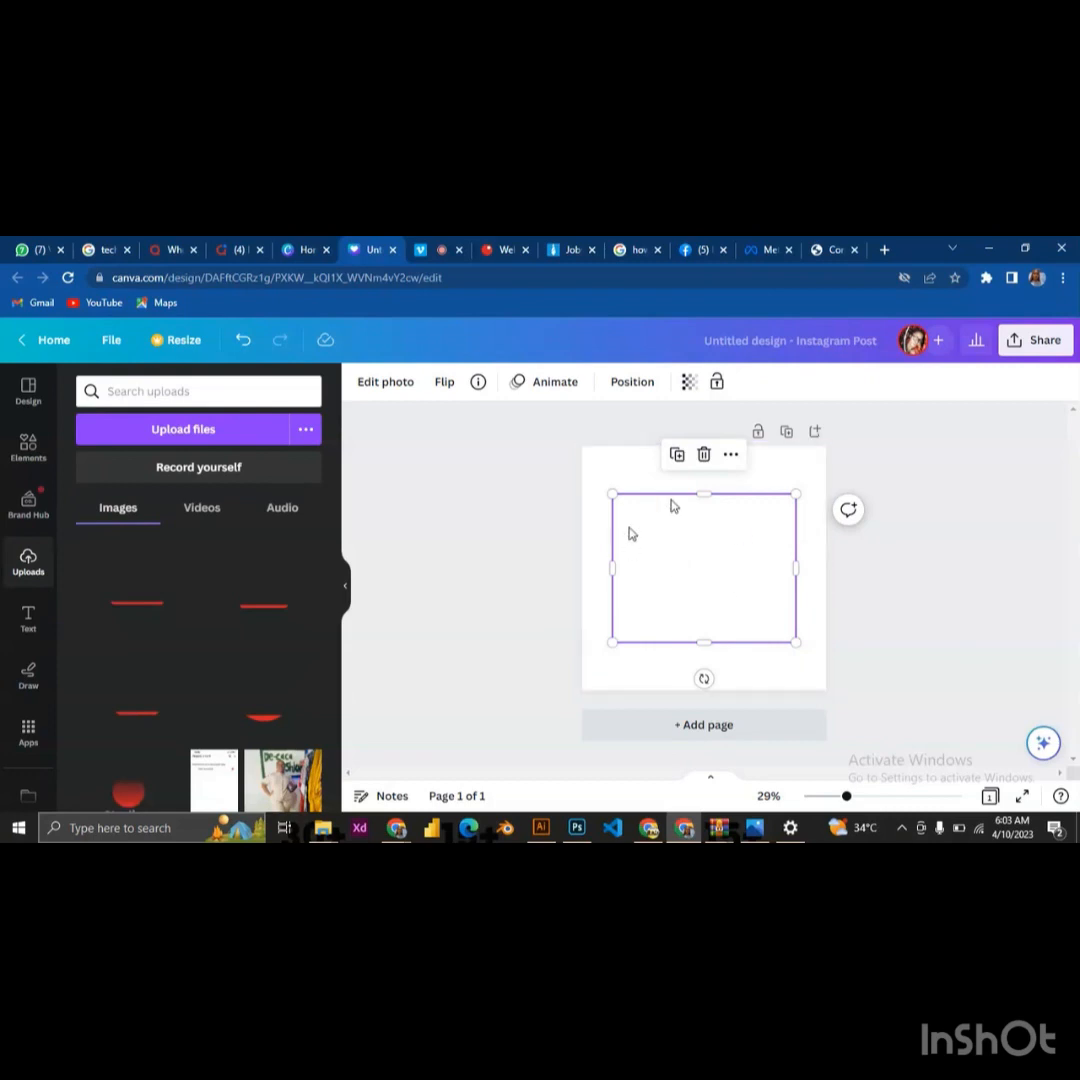
click(427, 250)
Apply the basic Rise photo animation to the red arc image on the page and deselect the image
click(546, 385)
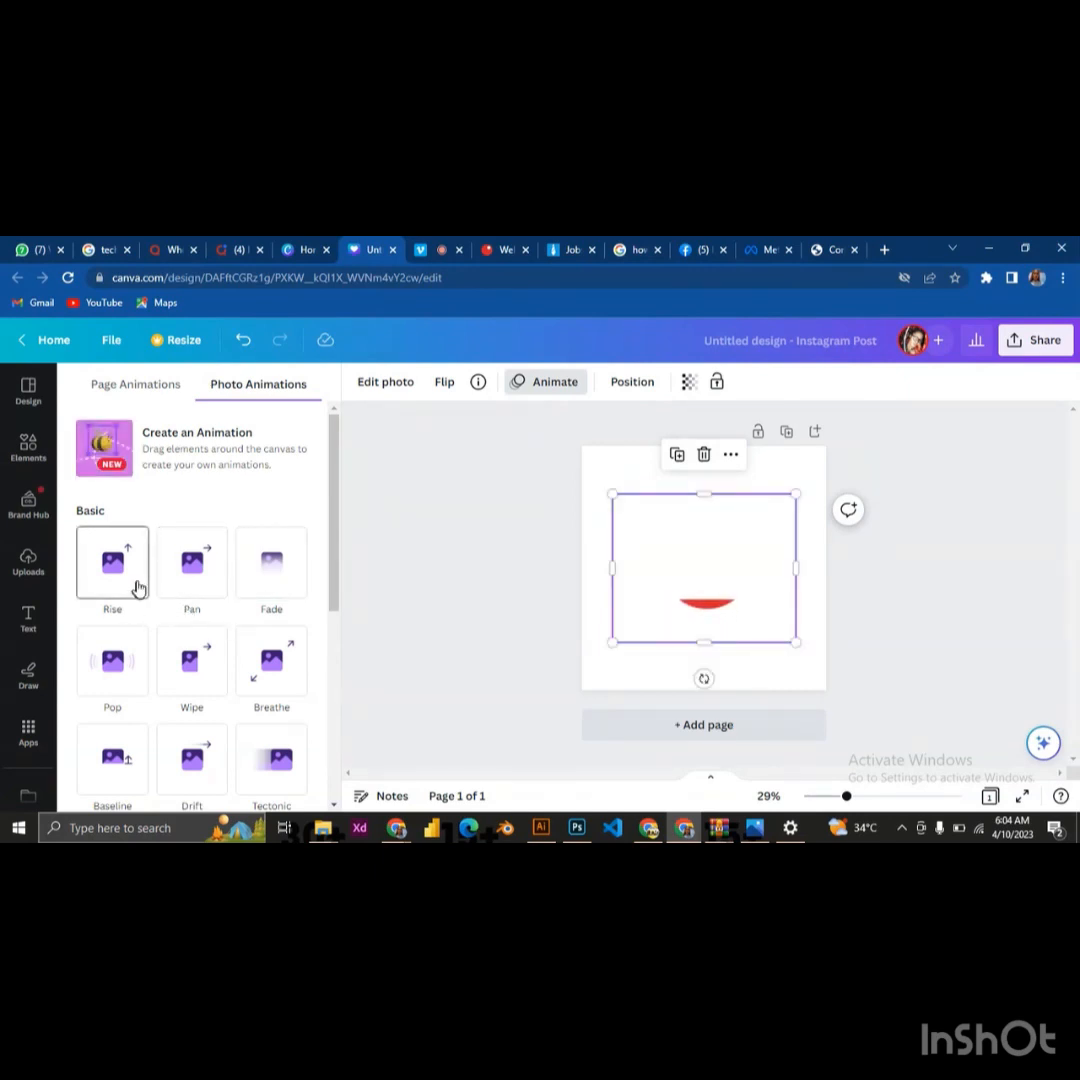
scroll(140, 592, down, 1)
scroll(140, 592, down, 1)
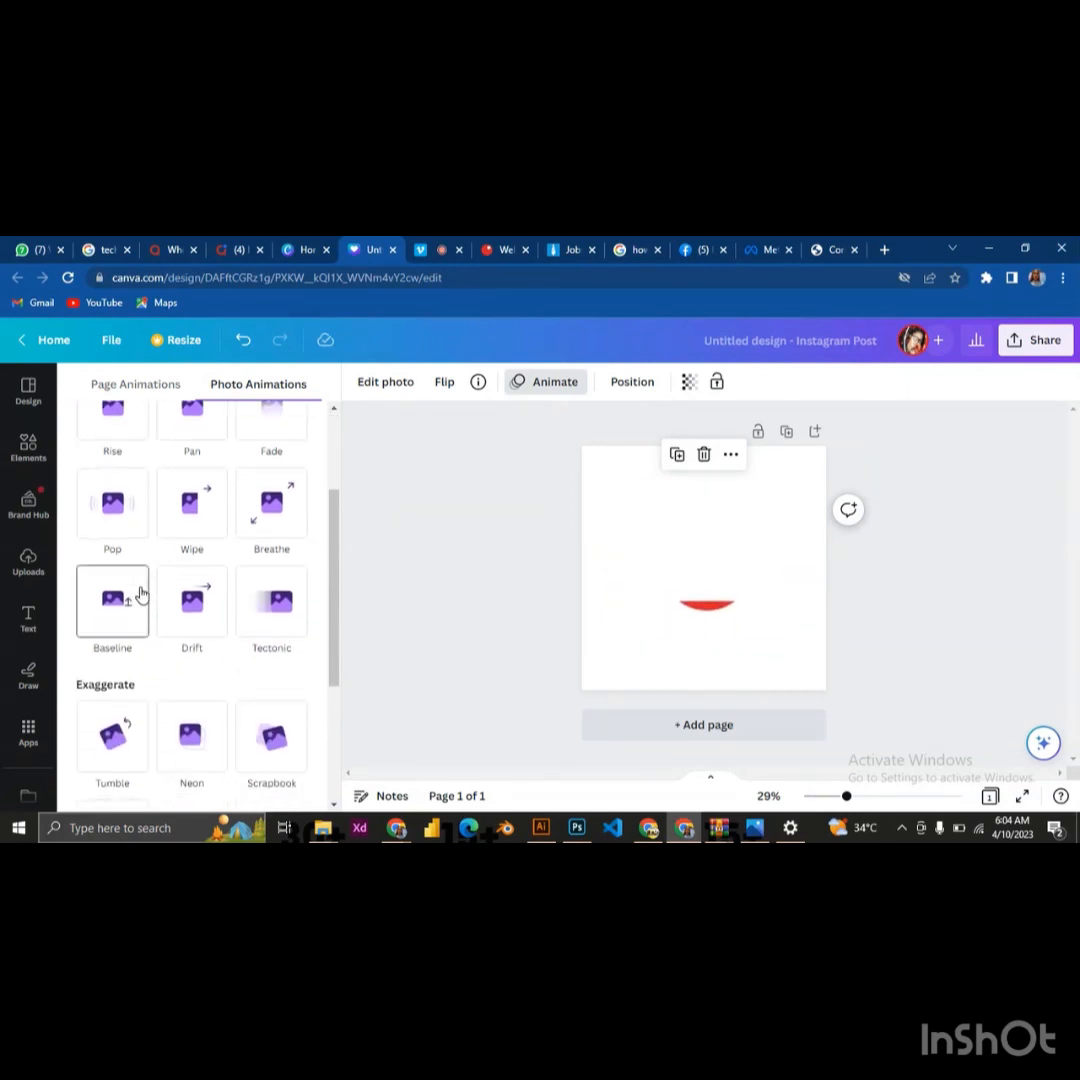
scroll(140, 593, up, 3)
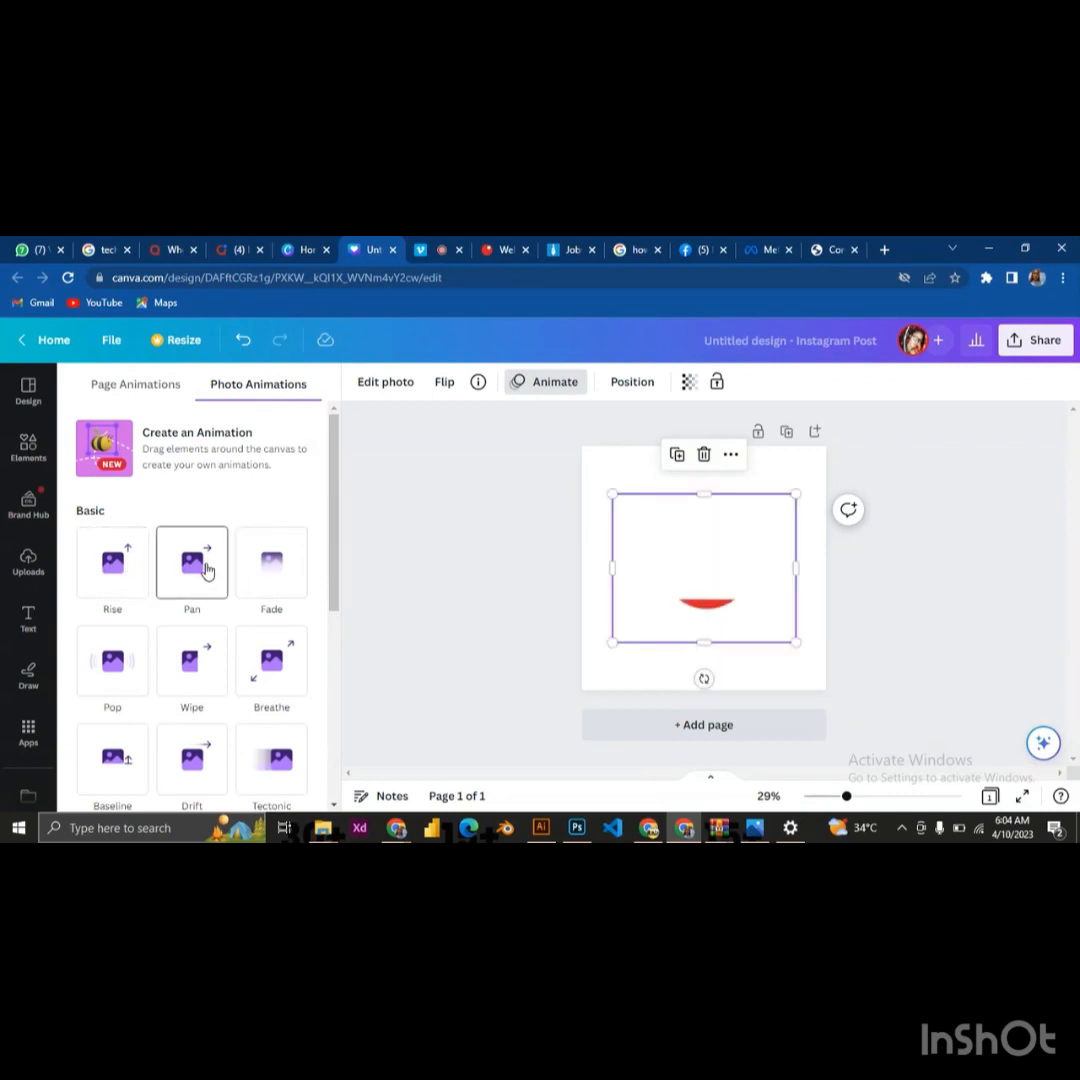
scroll(120, 585, down, 3)
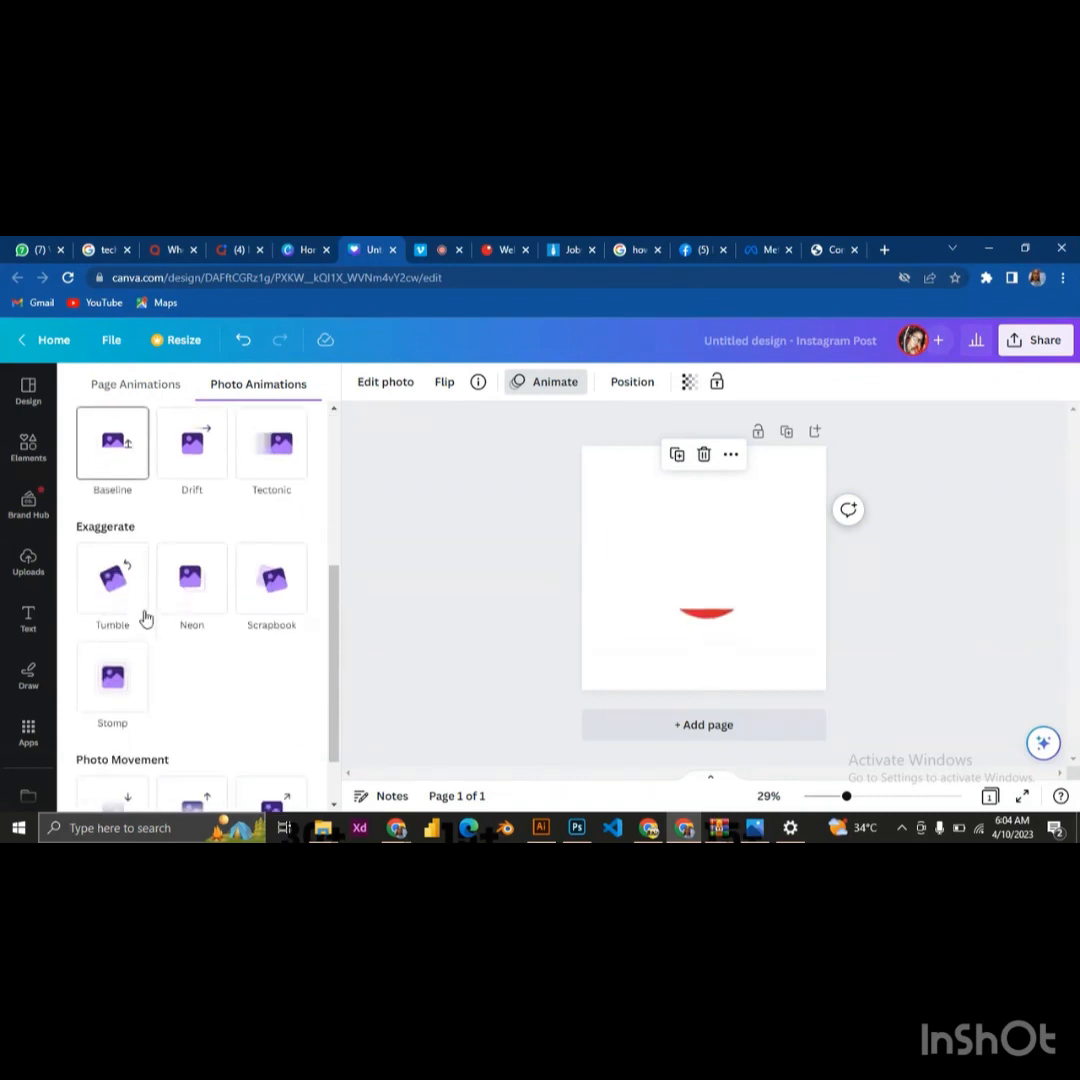
scroll(112, 553, down, 1)
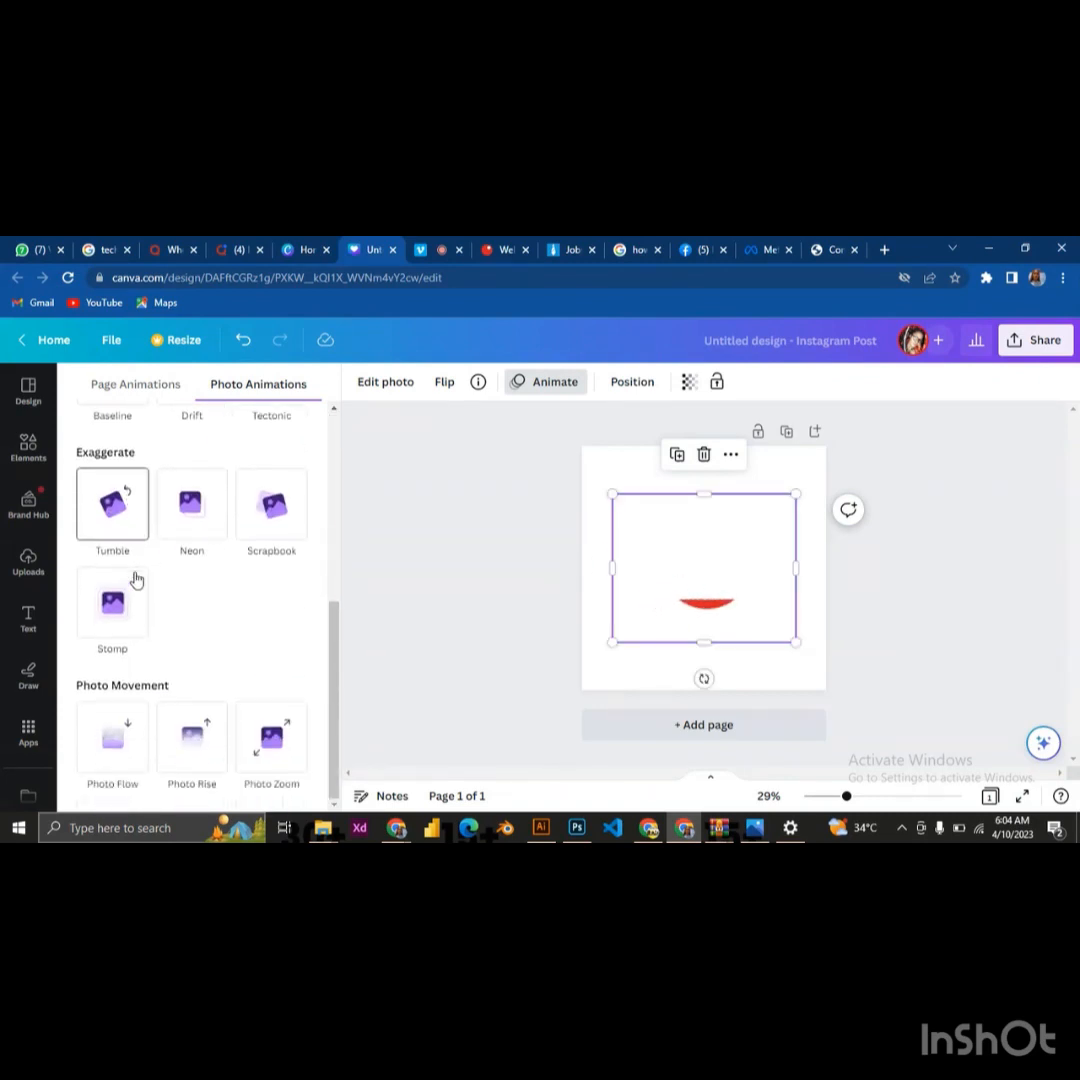
scroll(163, 643, up, 5)
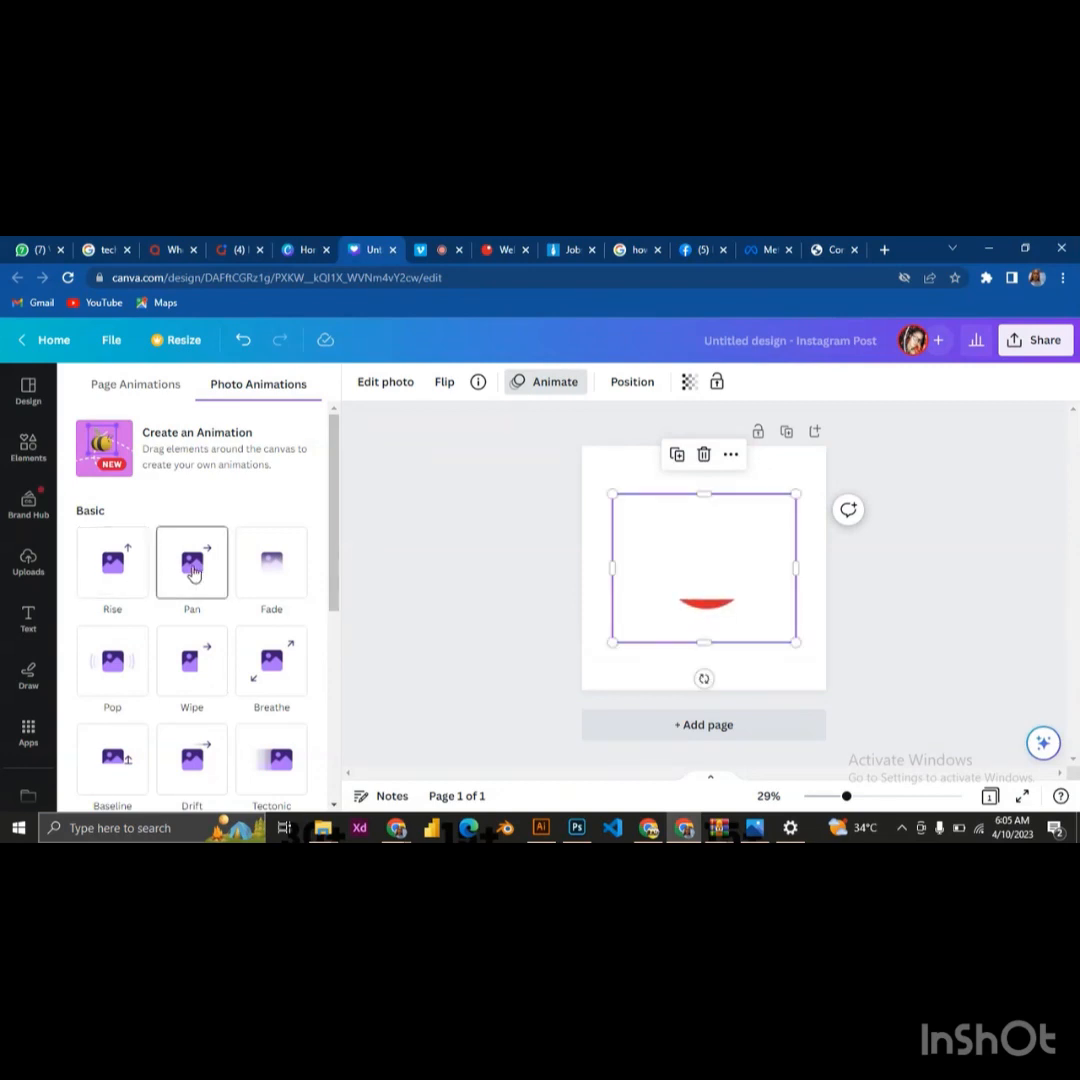
click(117, 568)
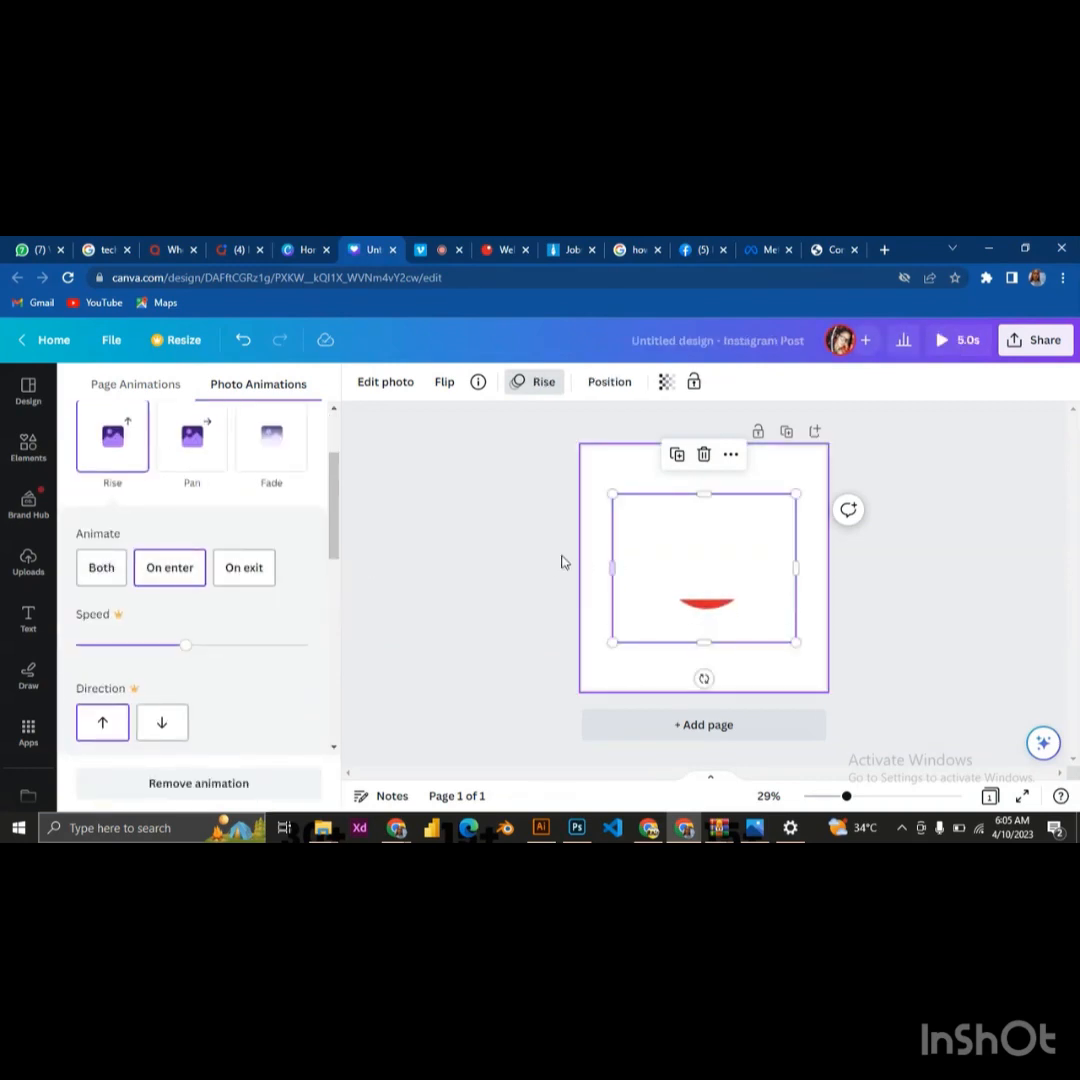
click(772, 478)
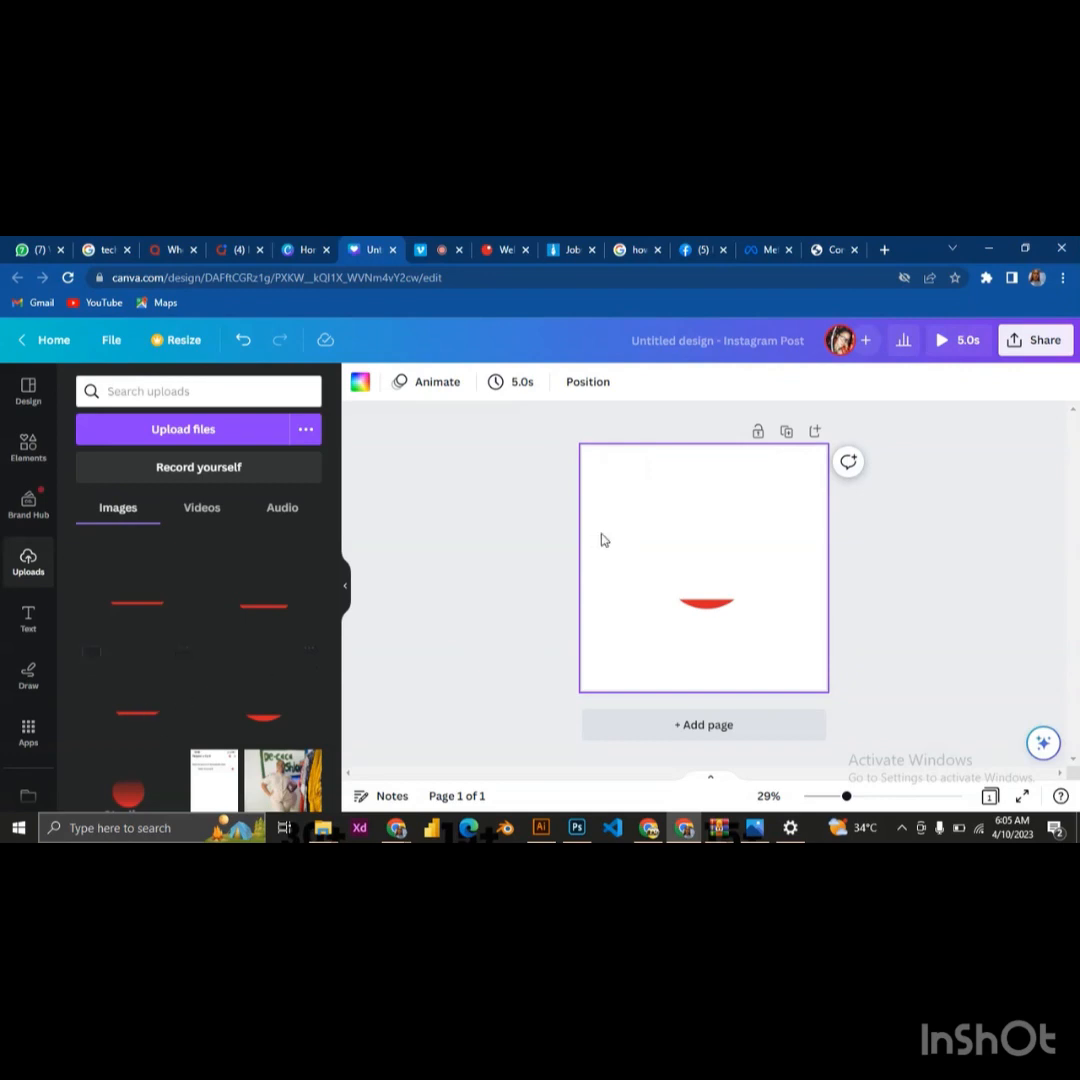
Add the uploaded red stripe listed beside the bottom arc to the page and align it with the arc, Center and Middle
click(141, 714)
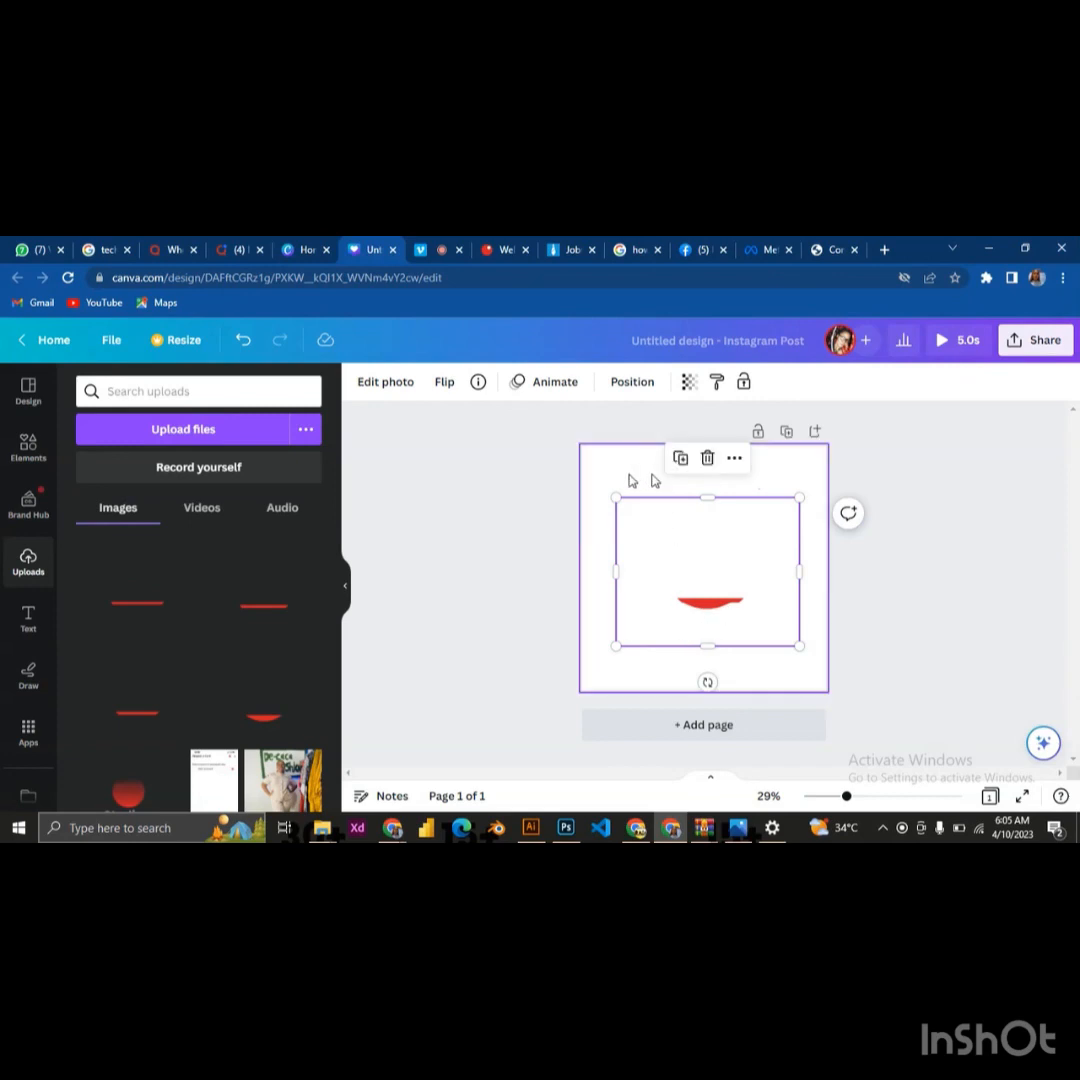
drag(620, 474, 742, 632)
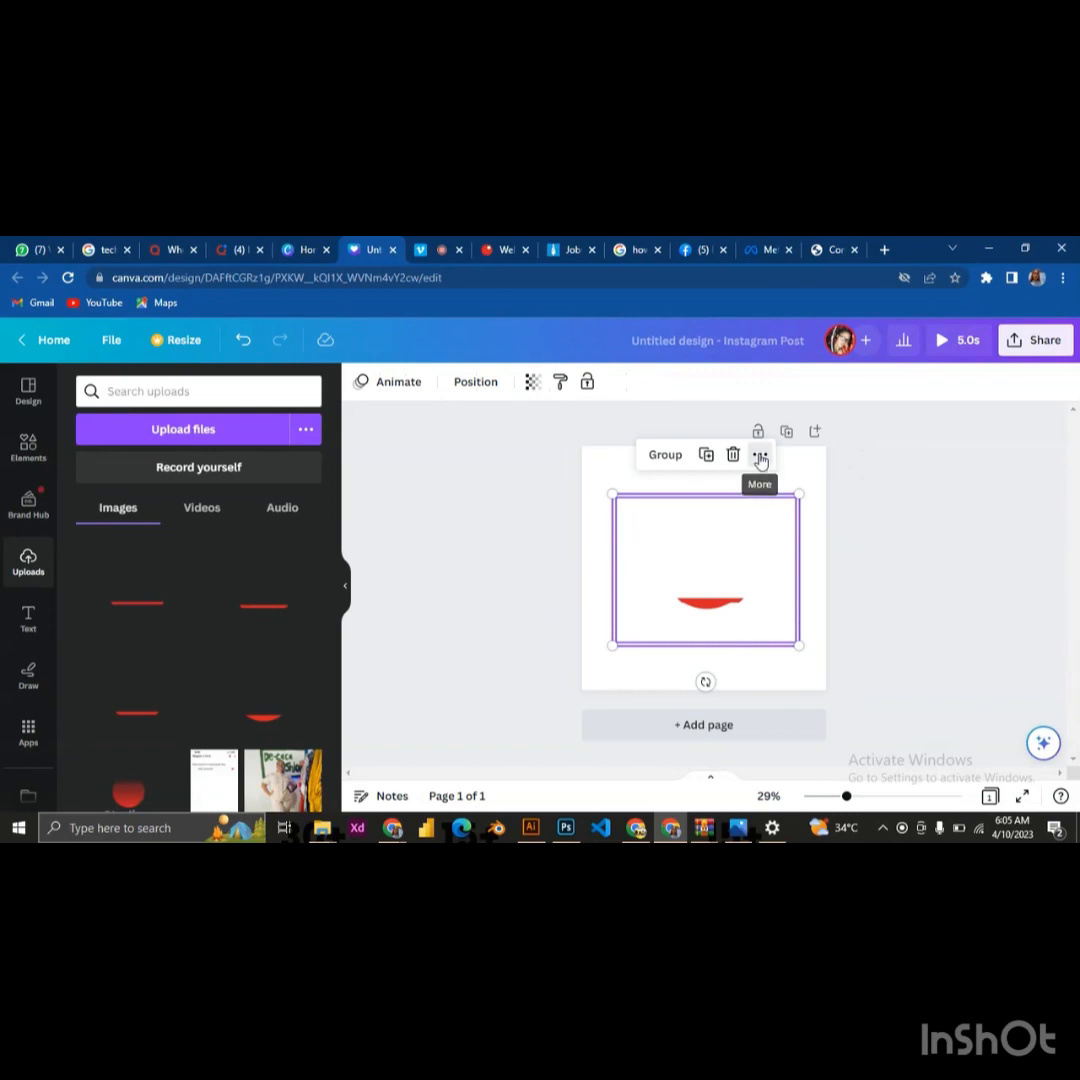
click(760, 456)
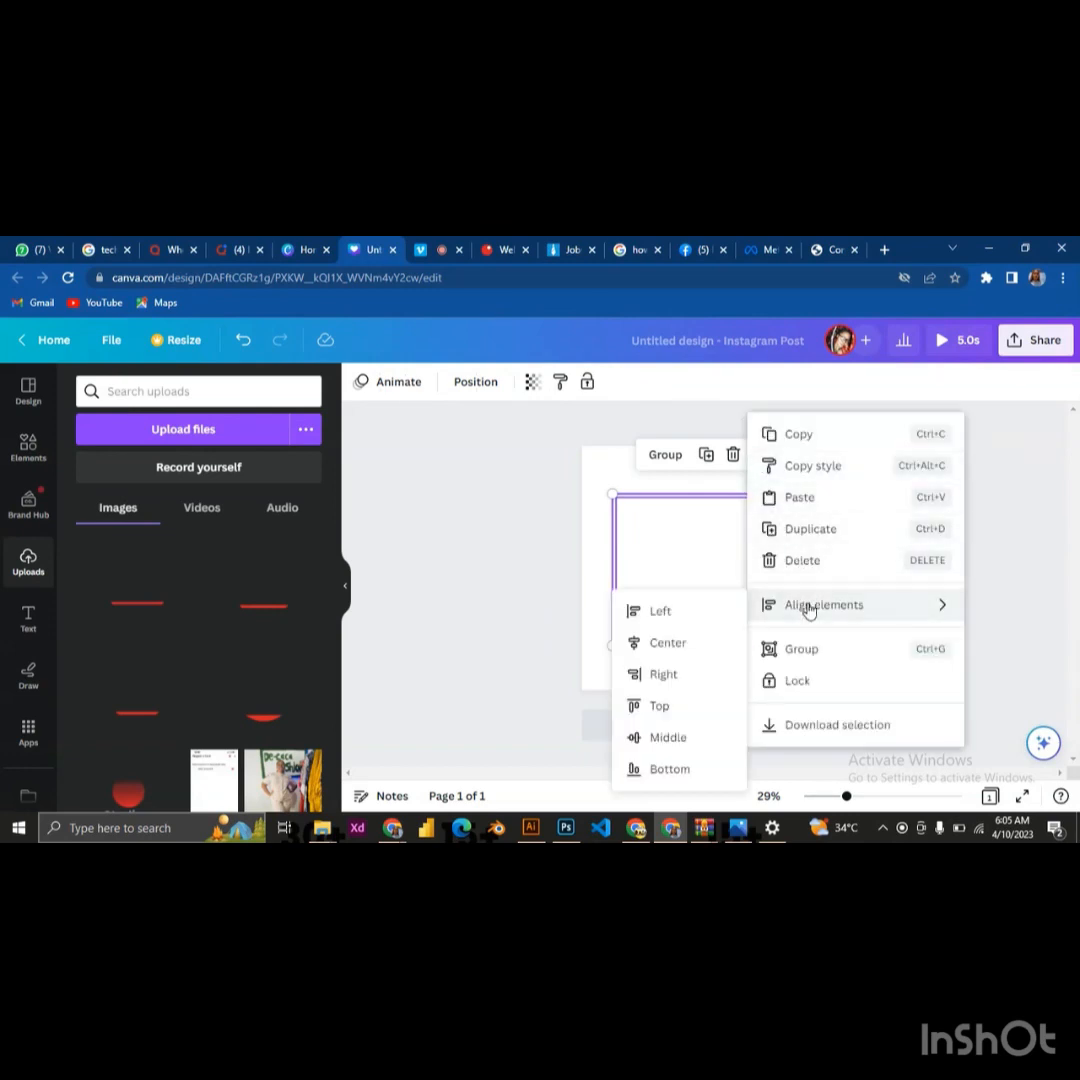
mouse_move(770, 610)
click(670, 651)
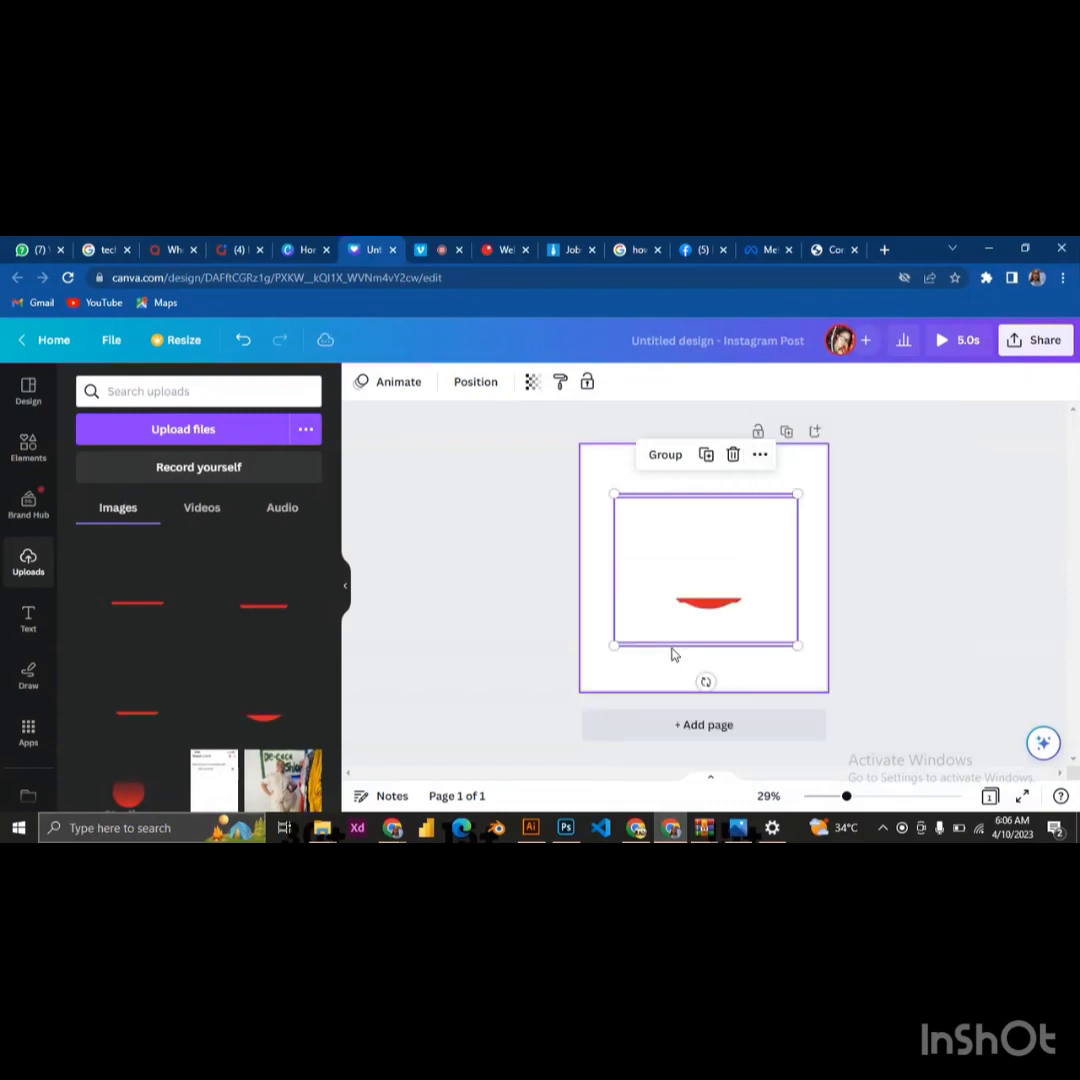
click(759, 455)
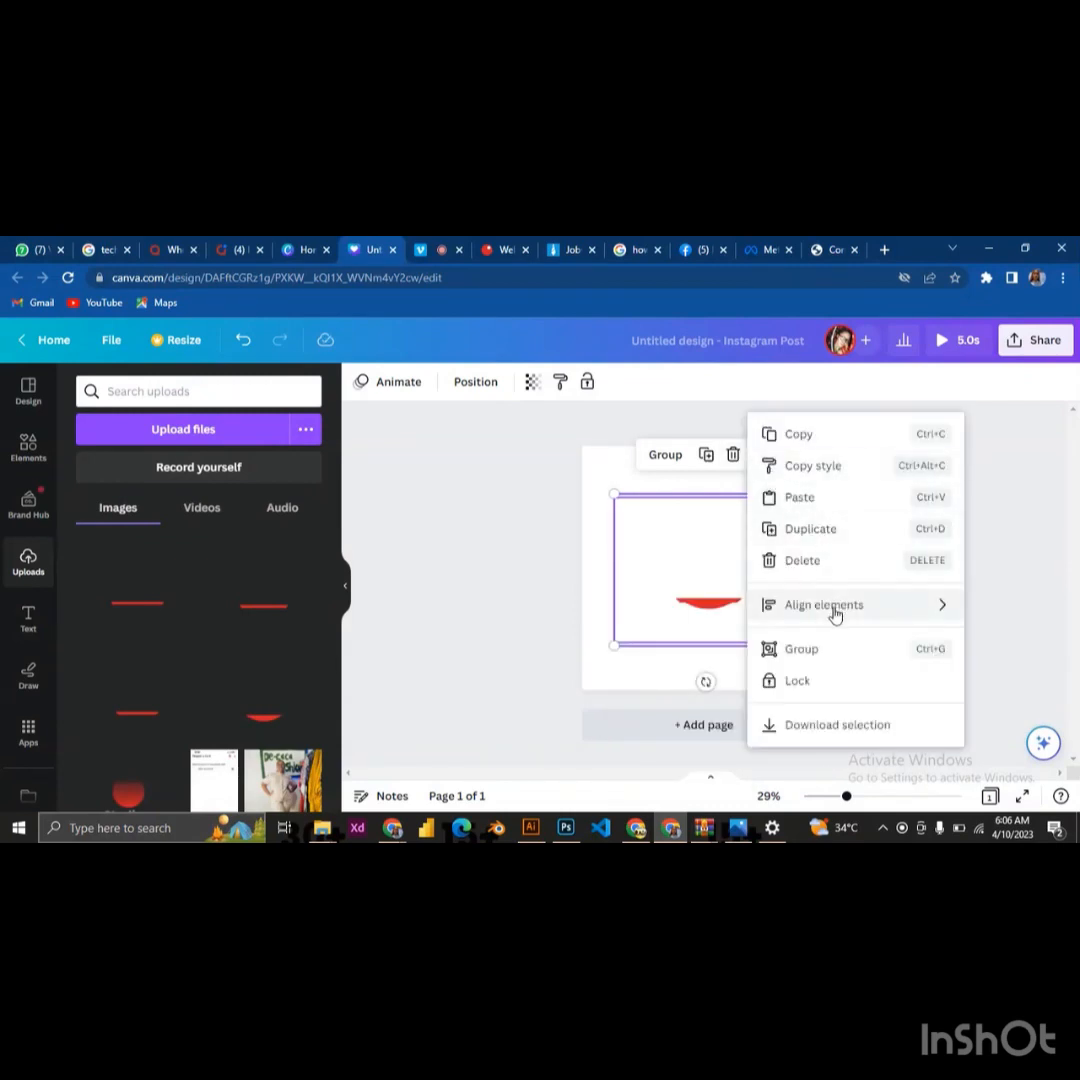
mouse_move(835, 614)
click(660, 740)
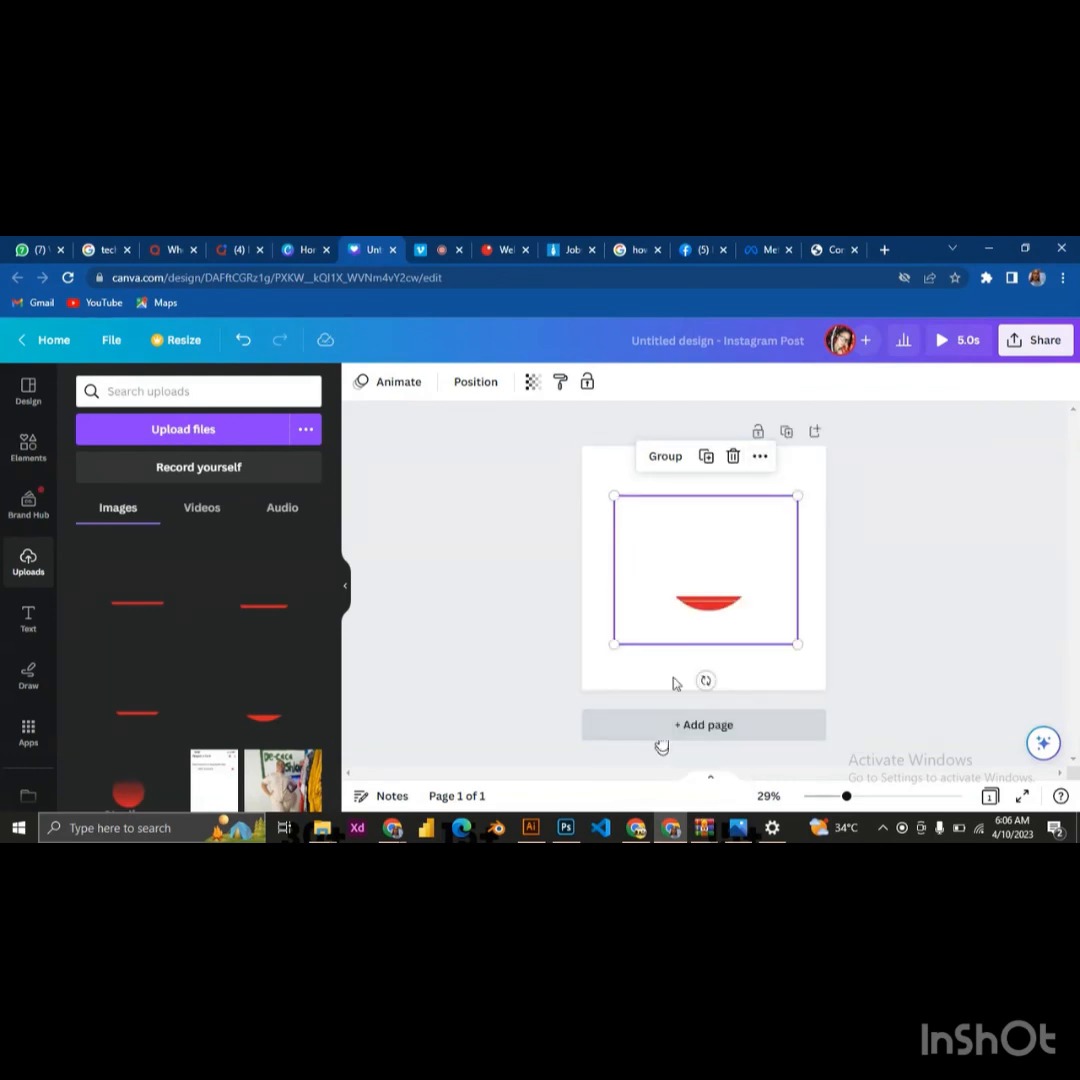
click(812, 563)
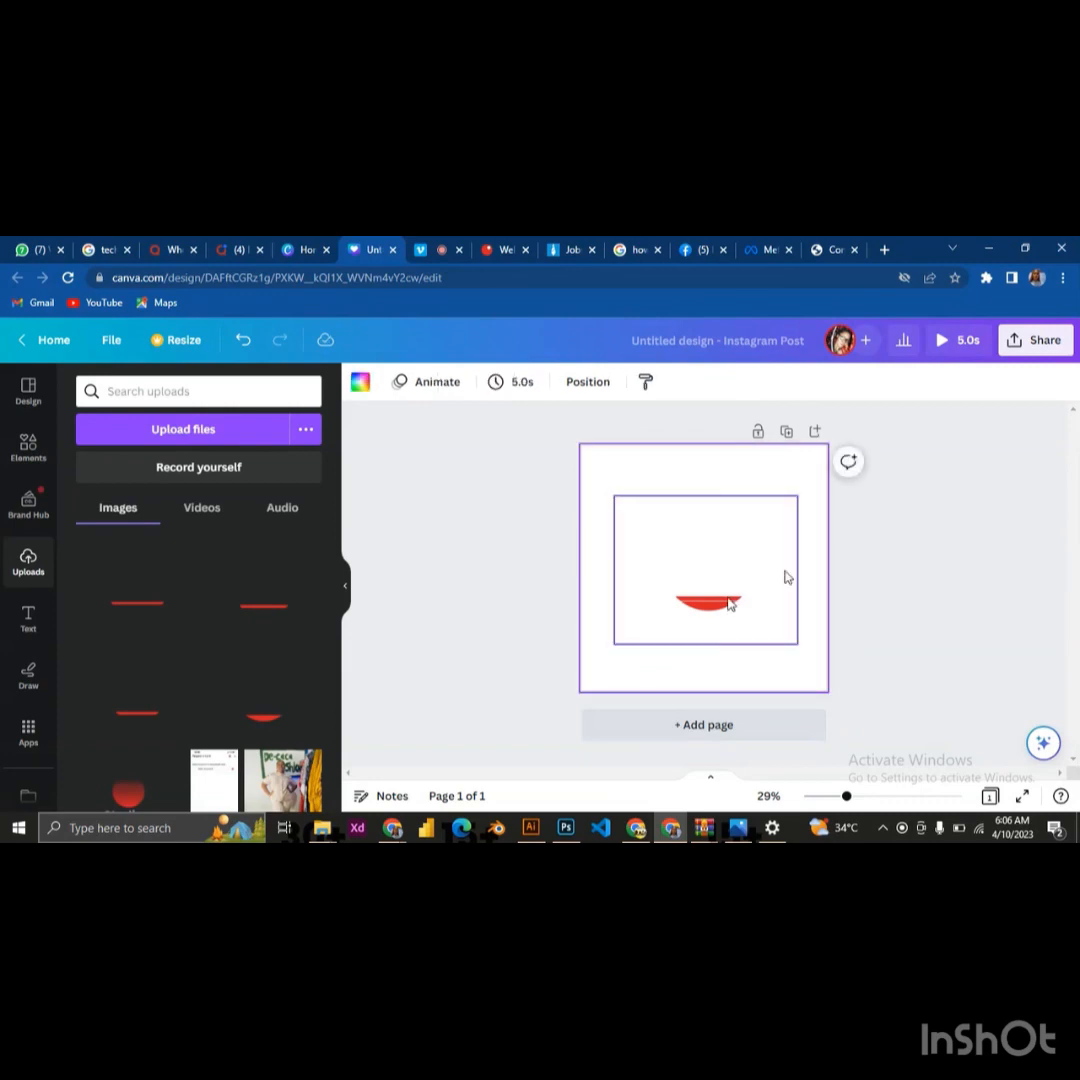
Apply the basic Rise photo animation to the newly added second logo piece, the stripe directly above the arc
click(730, 603)
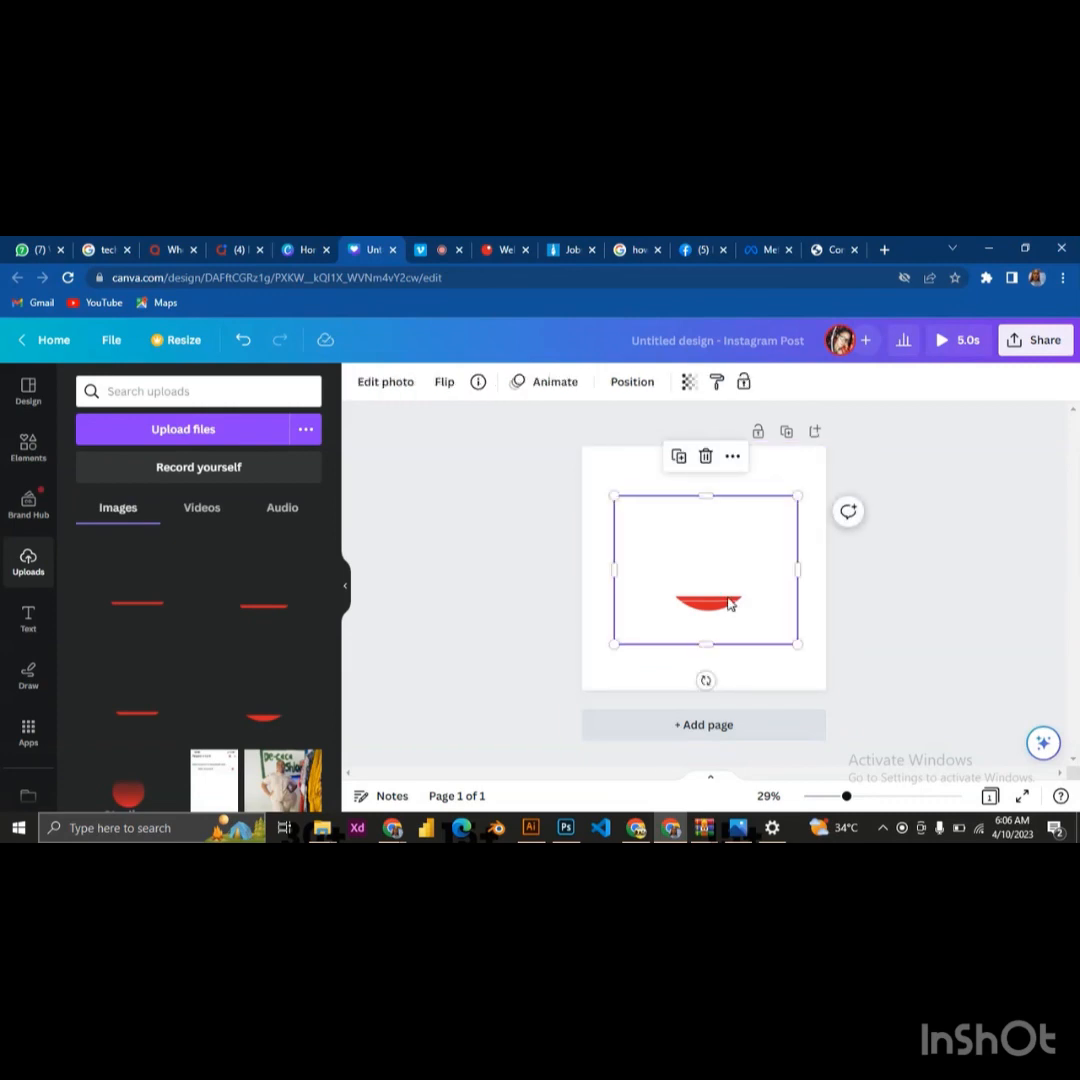
click(550, 385)
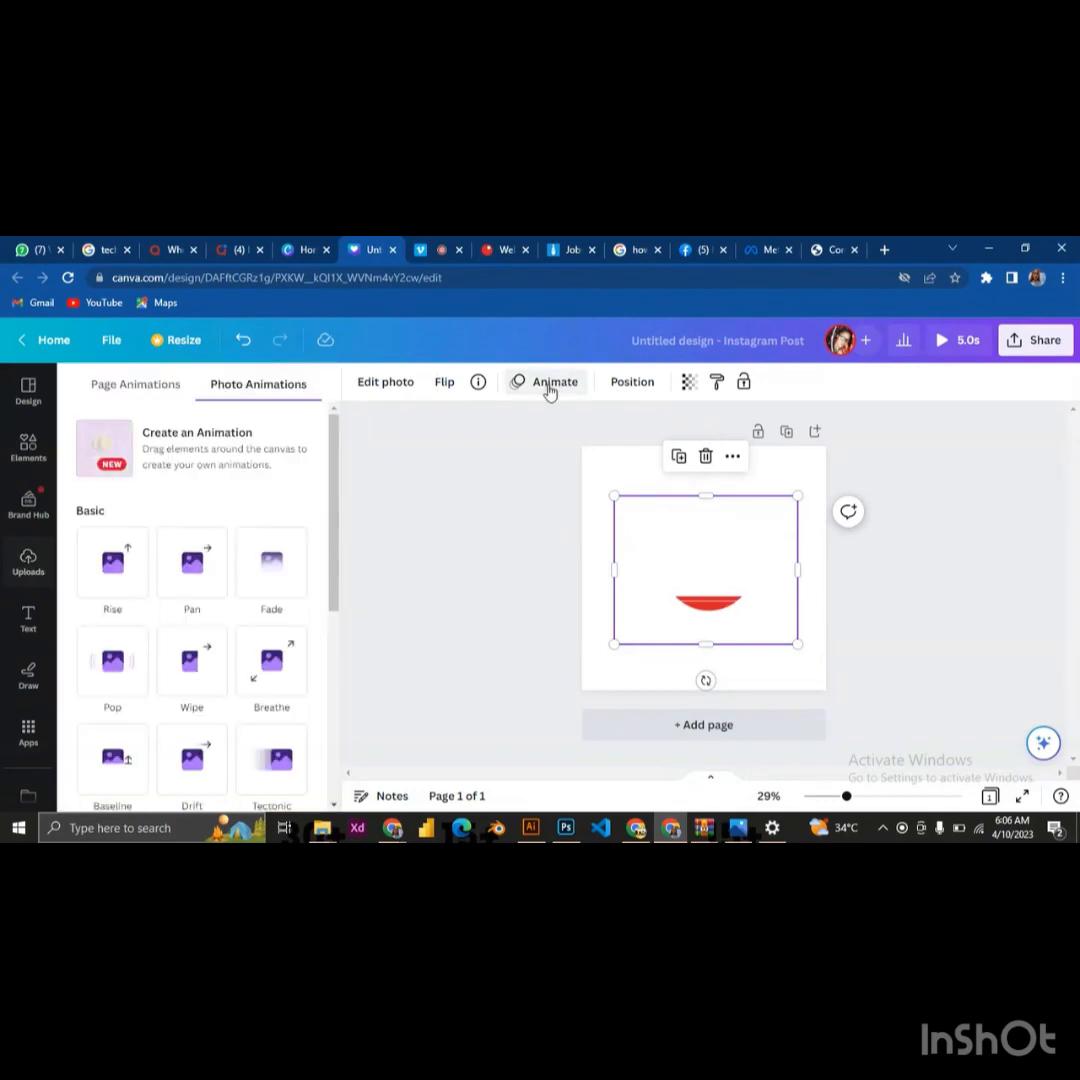
click(114, 565)
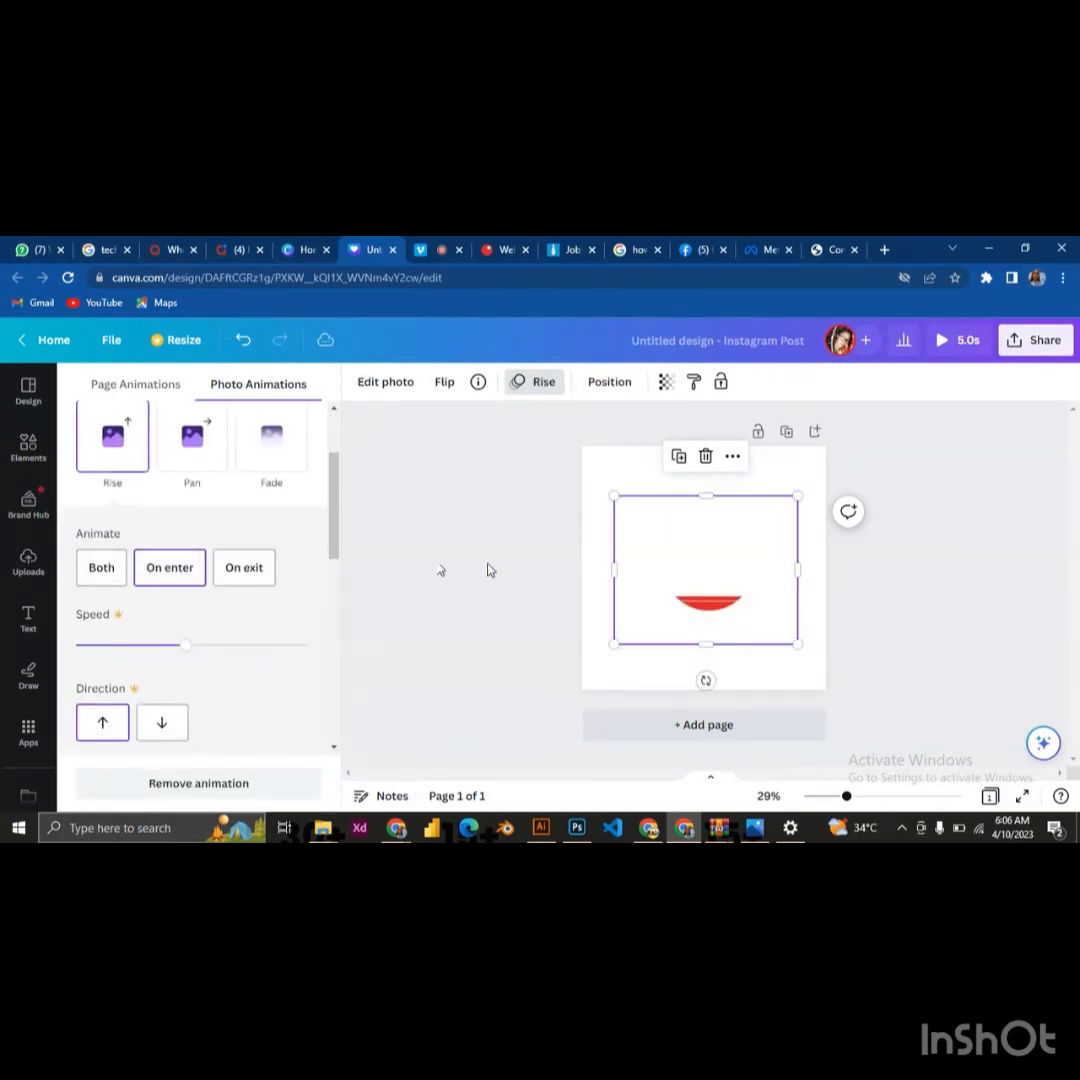
click(668, 569)
Add the red stripe listed directly above the arc in the uploads and align it Center and Middle with the placed logo pieces
click(258, 601)
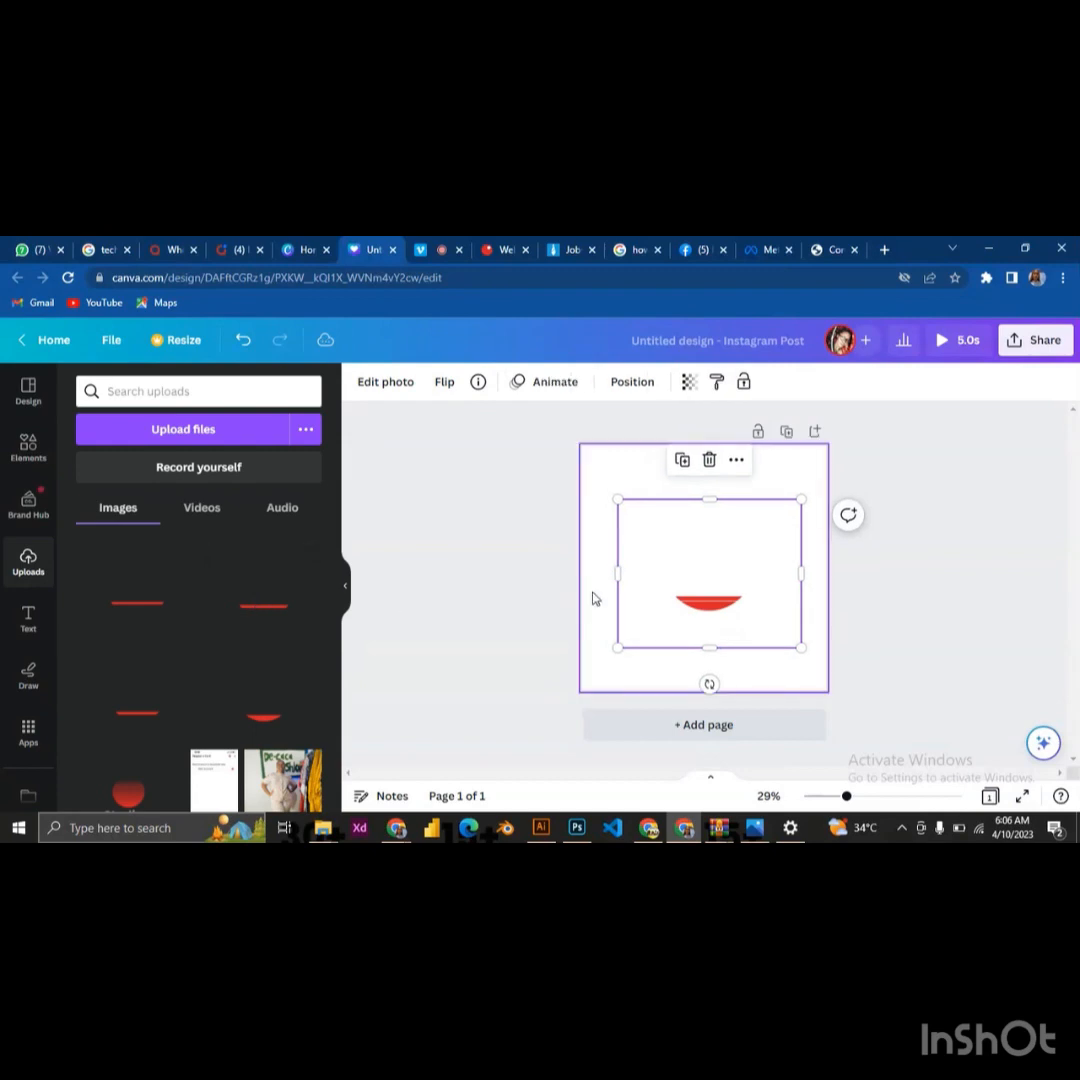
drag(613, 479, 724, 607)
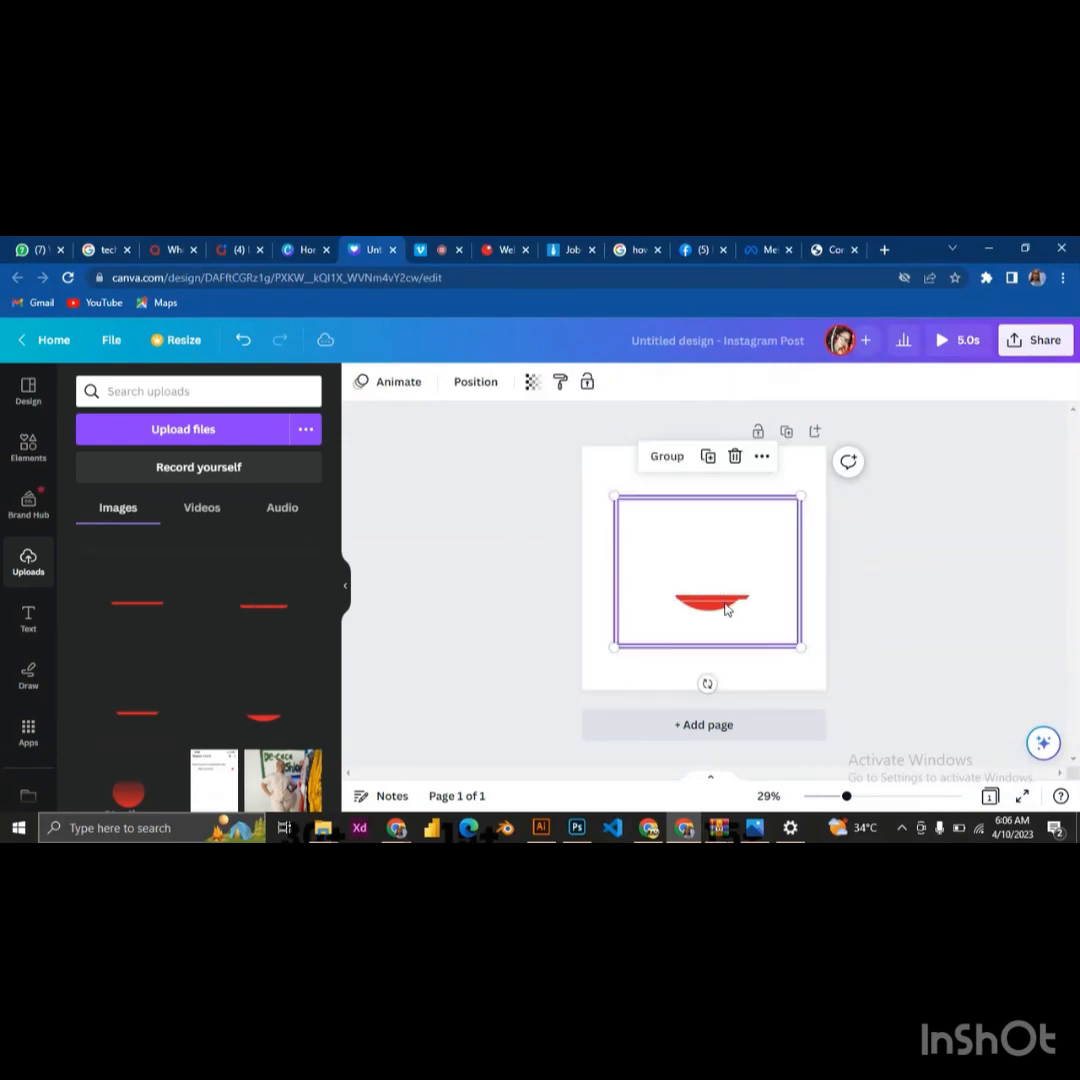
click(764, 457)
mouse_move(839, 612)
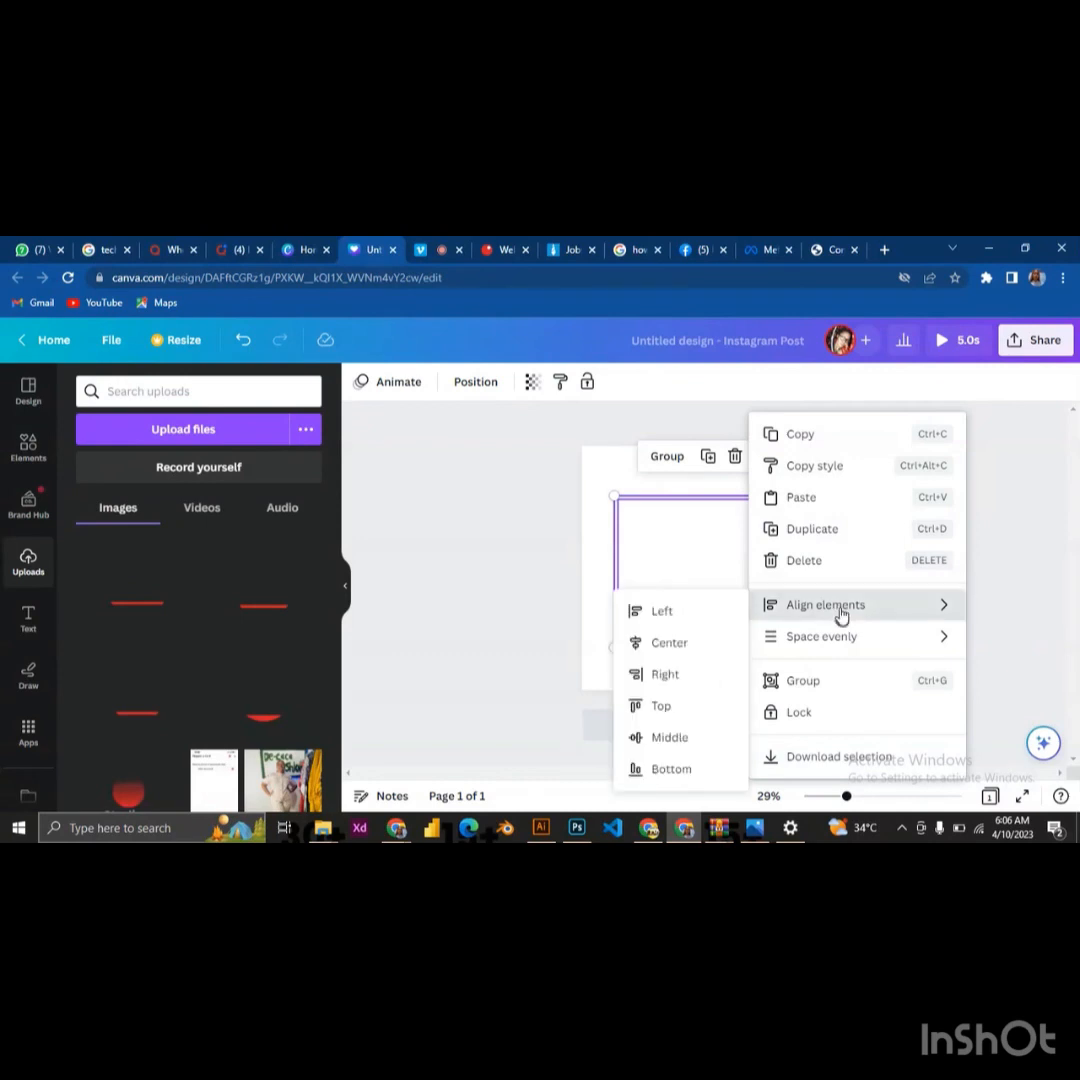
click(668, 641)
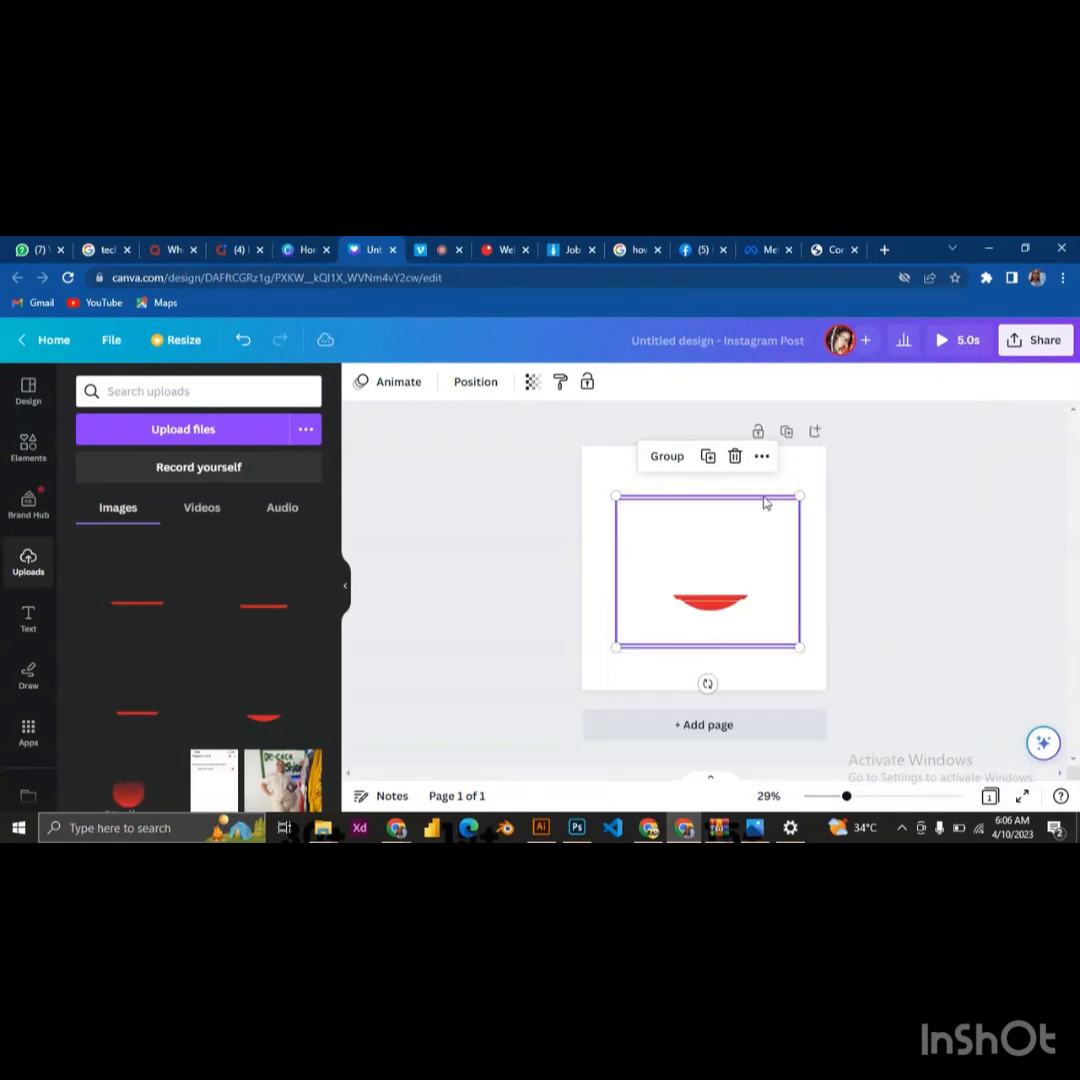
click(762, 456)
mouse_move(824, 606)
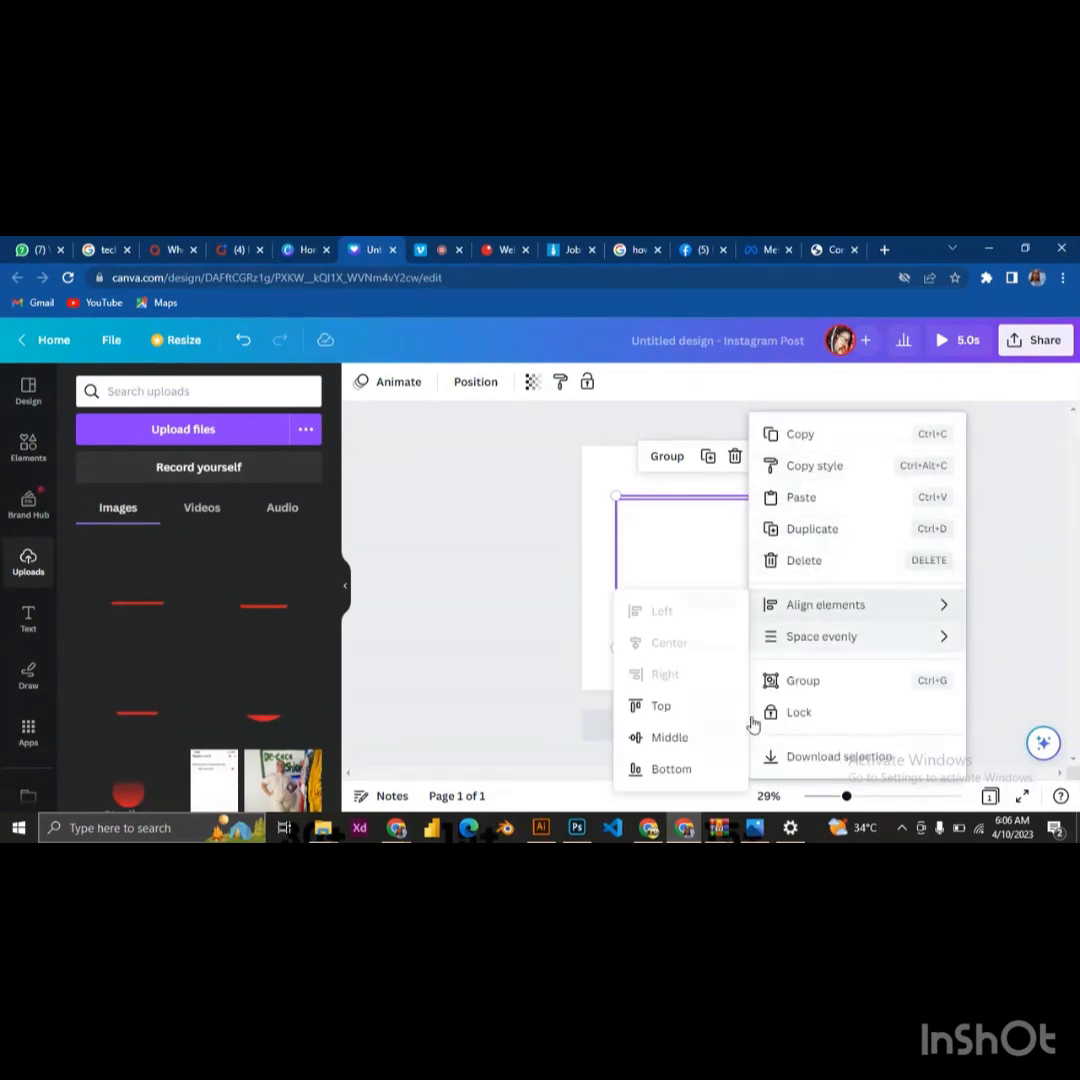
click(670, 740)
click(578, 513)
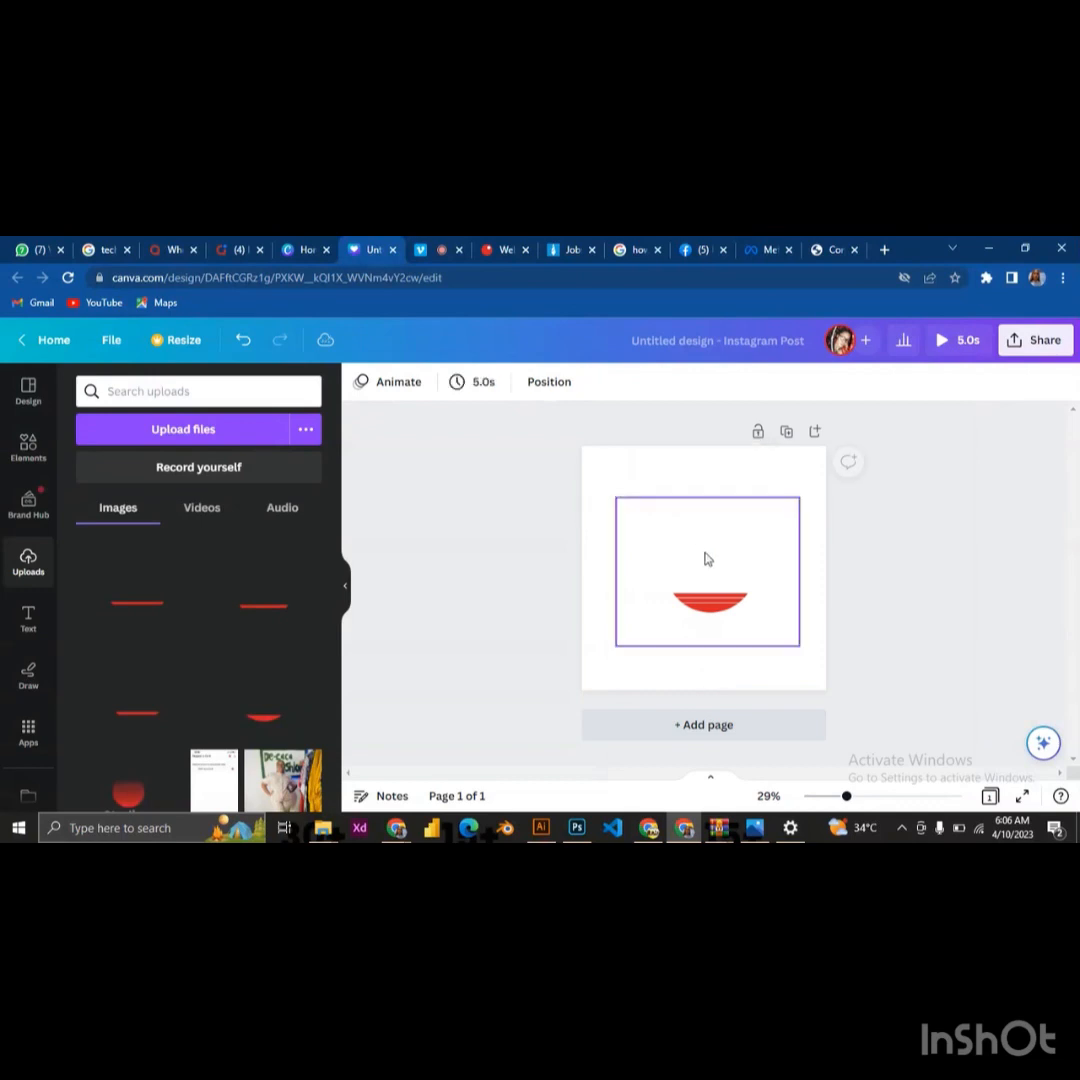
Apply the basic Rise photo animation to the third logo piece, the topmost stripe on the page, and deselect it
click(712, 558)
click(540, 381)
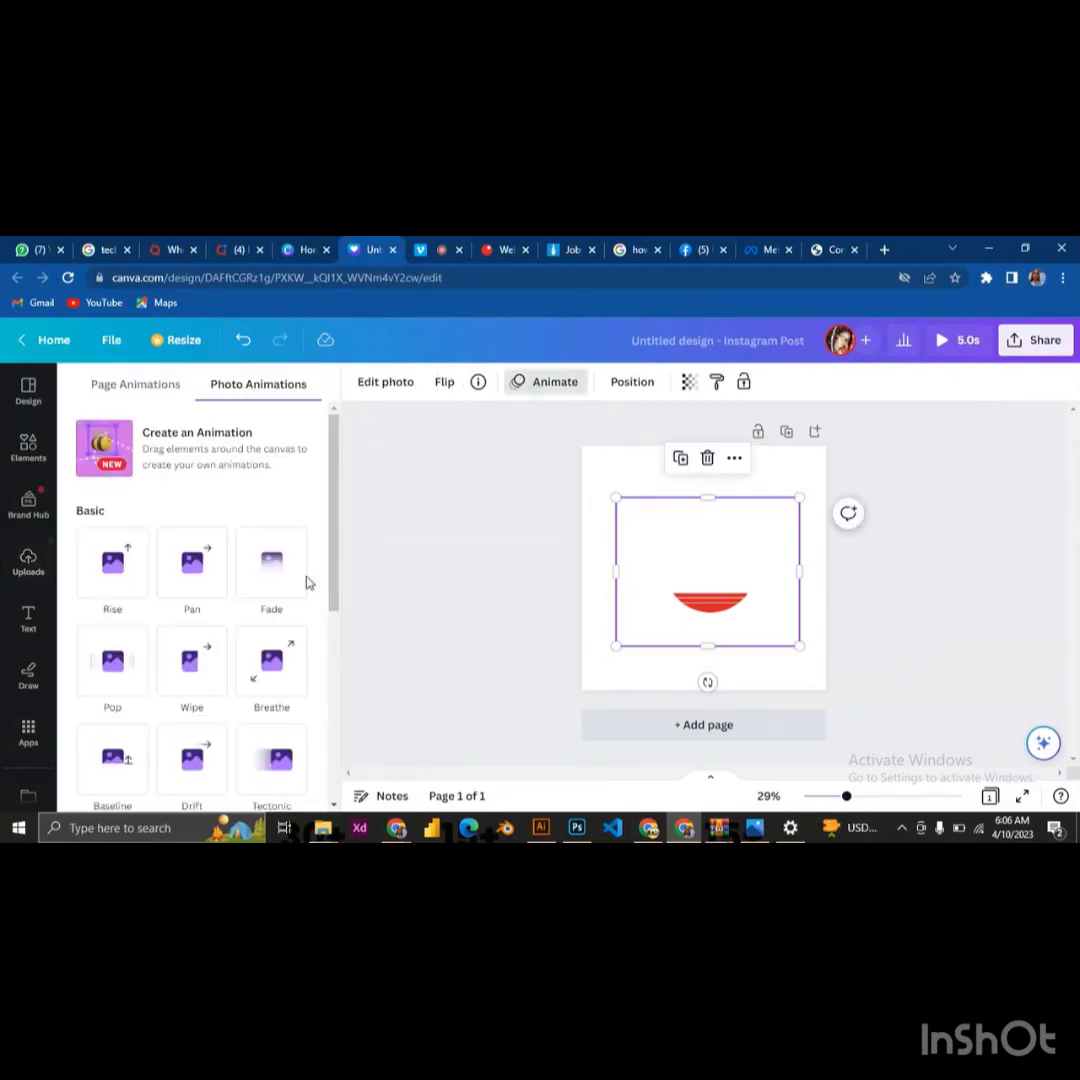
click(113, 566)
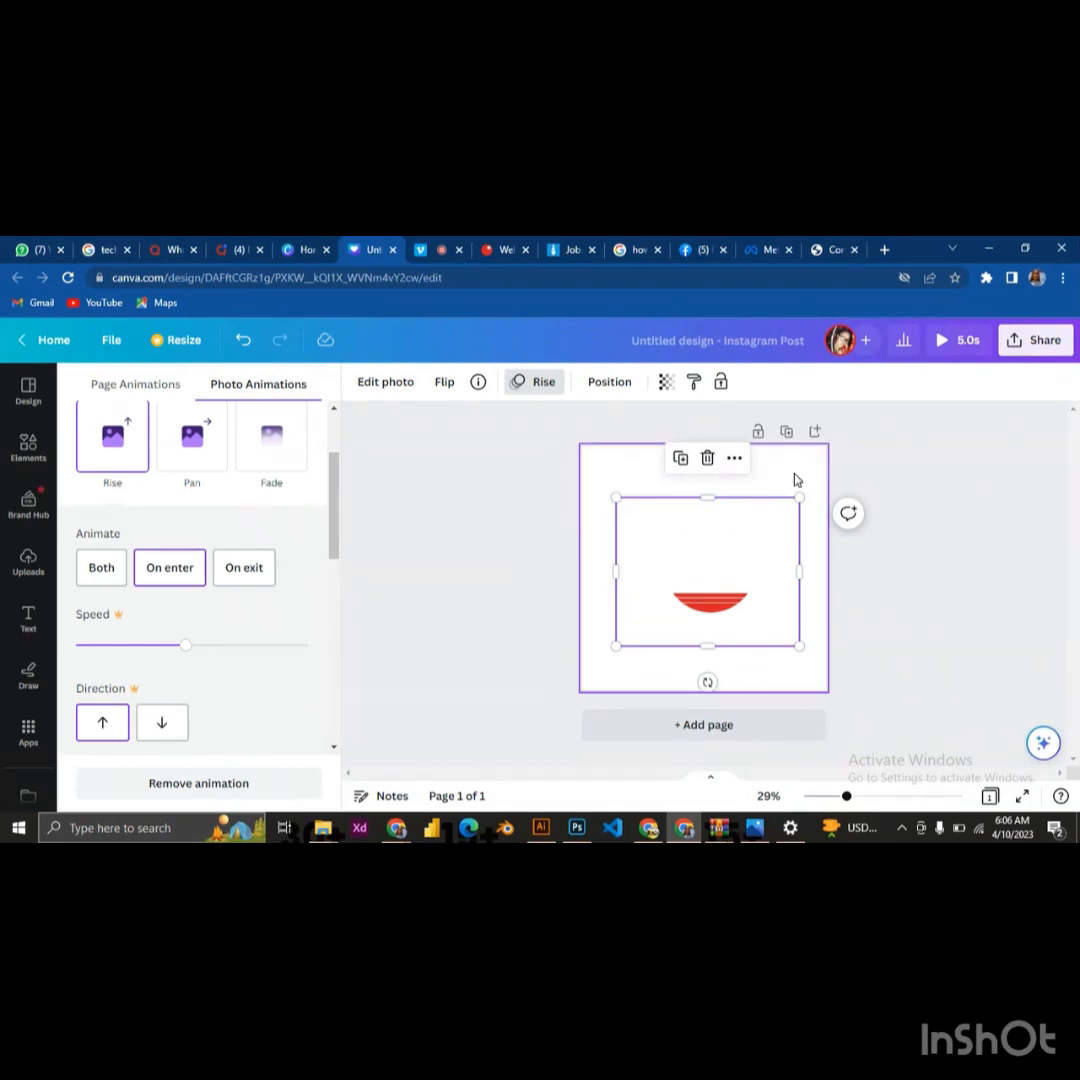
click(388, 535)
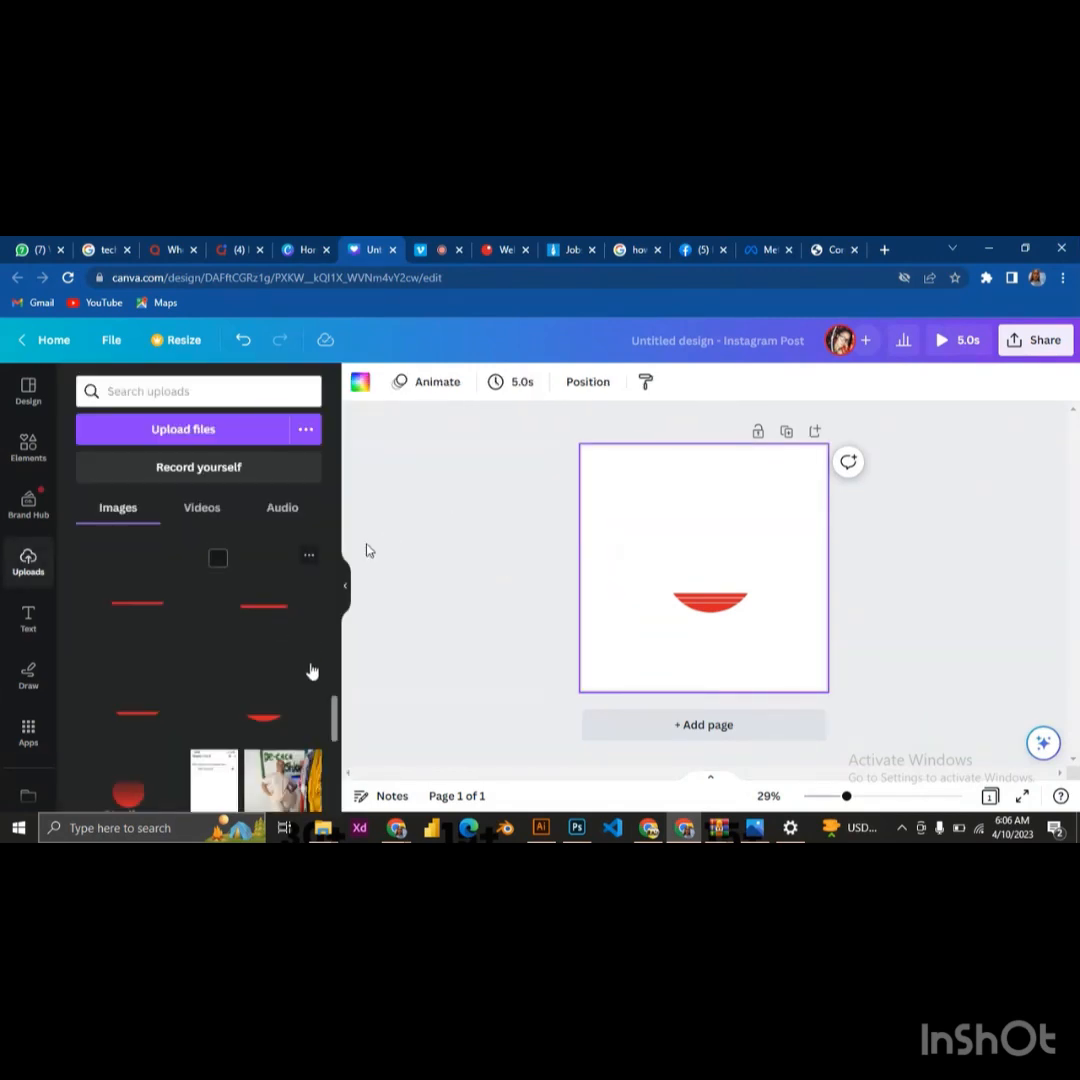
Add the next uploaded red stripe, beside the one just used, and align it Center and Middle with the other logo pieces
click(147, 593)
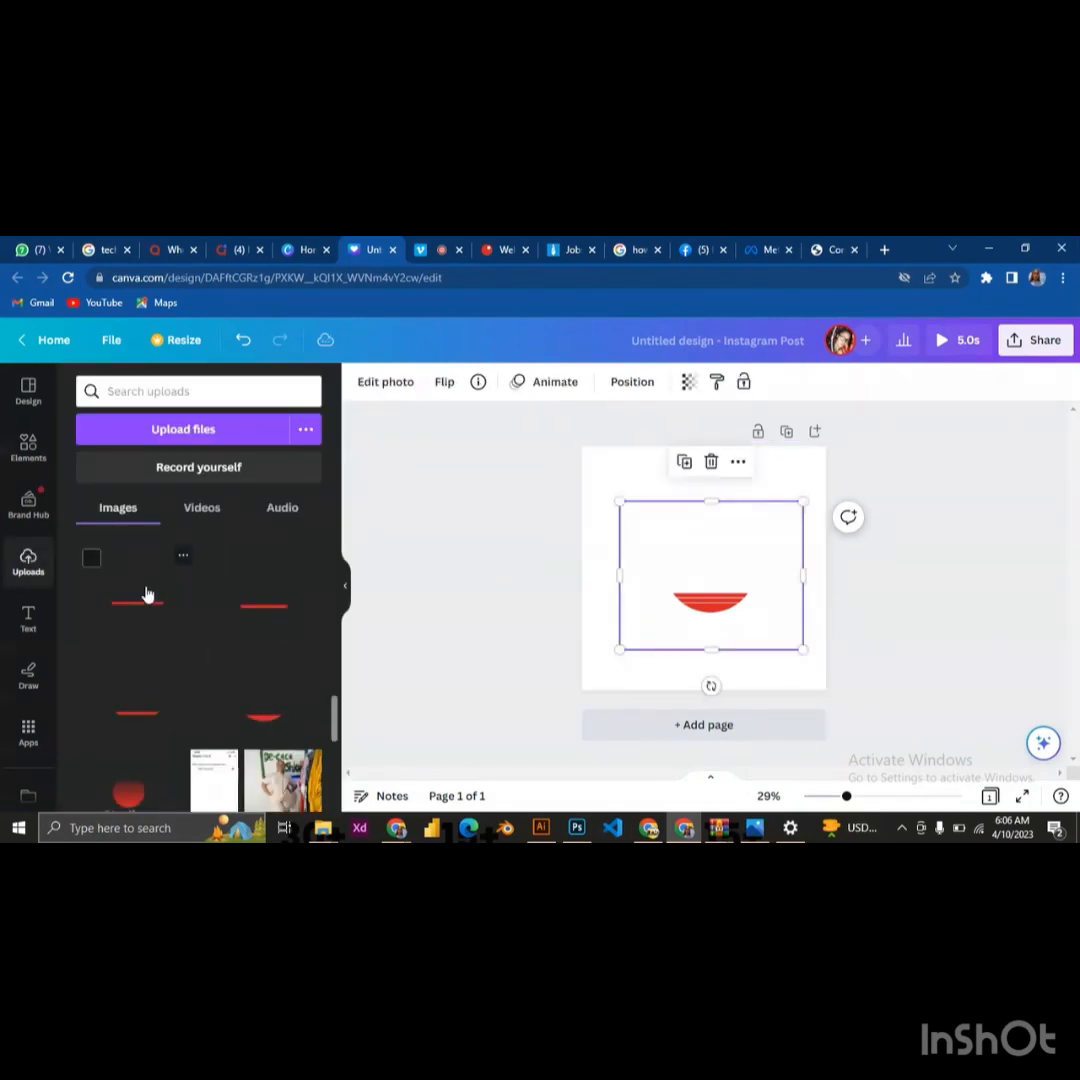
drag(603, 518, 728, 639)
click(764, 457)
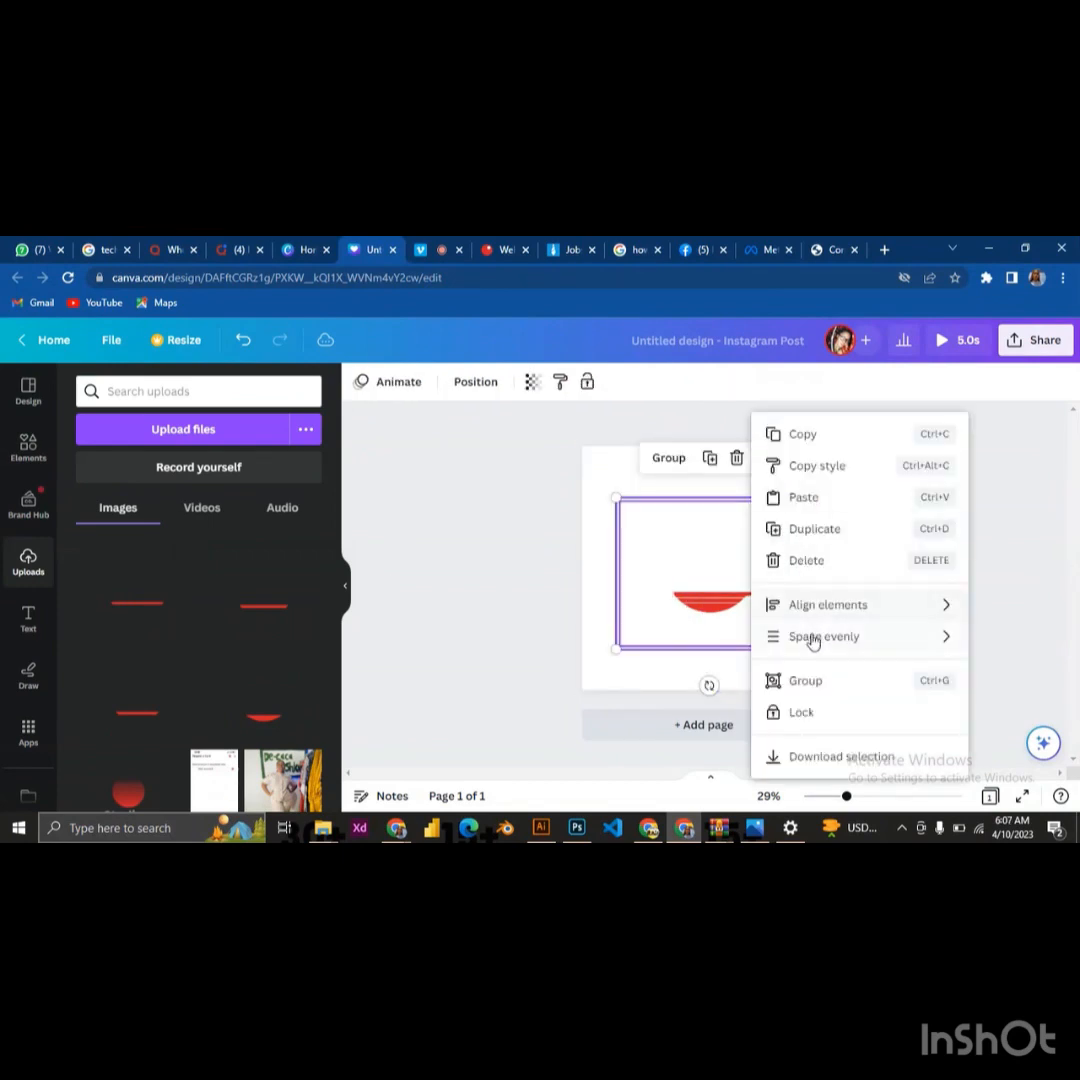
mouse_move(818, 617)
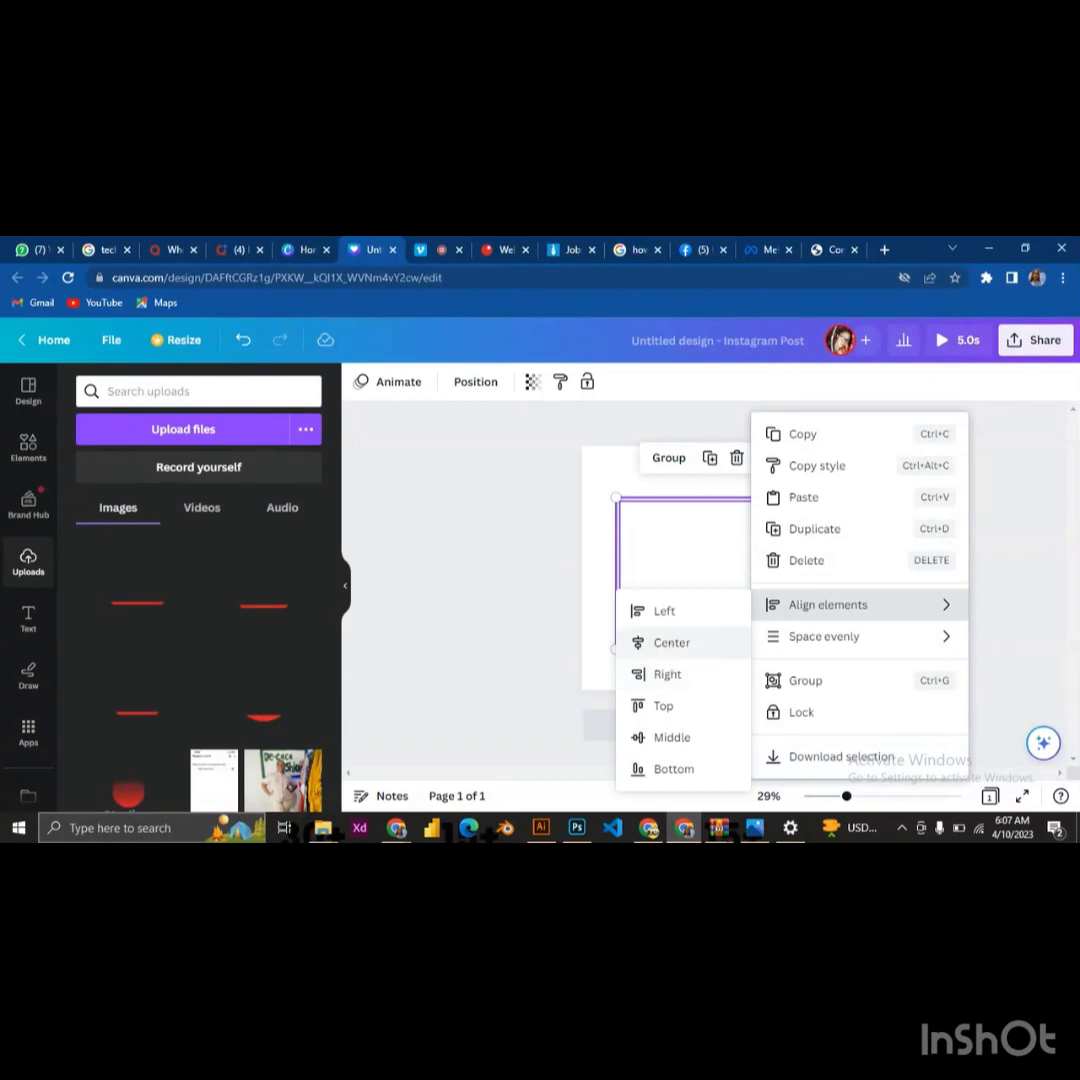
click(665, 642)
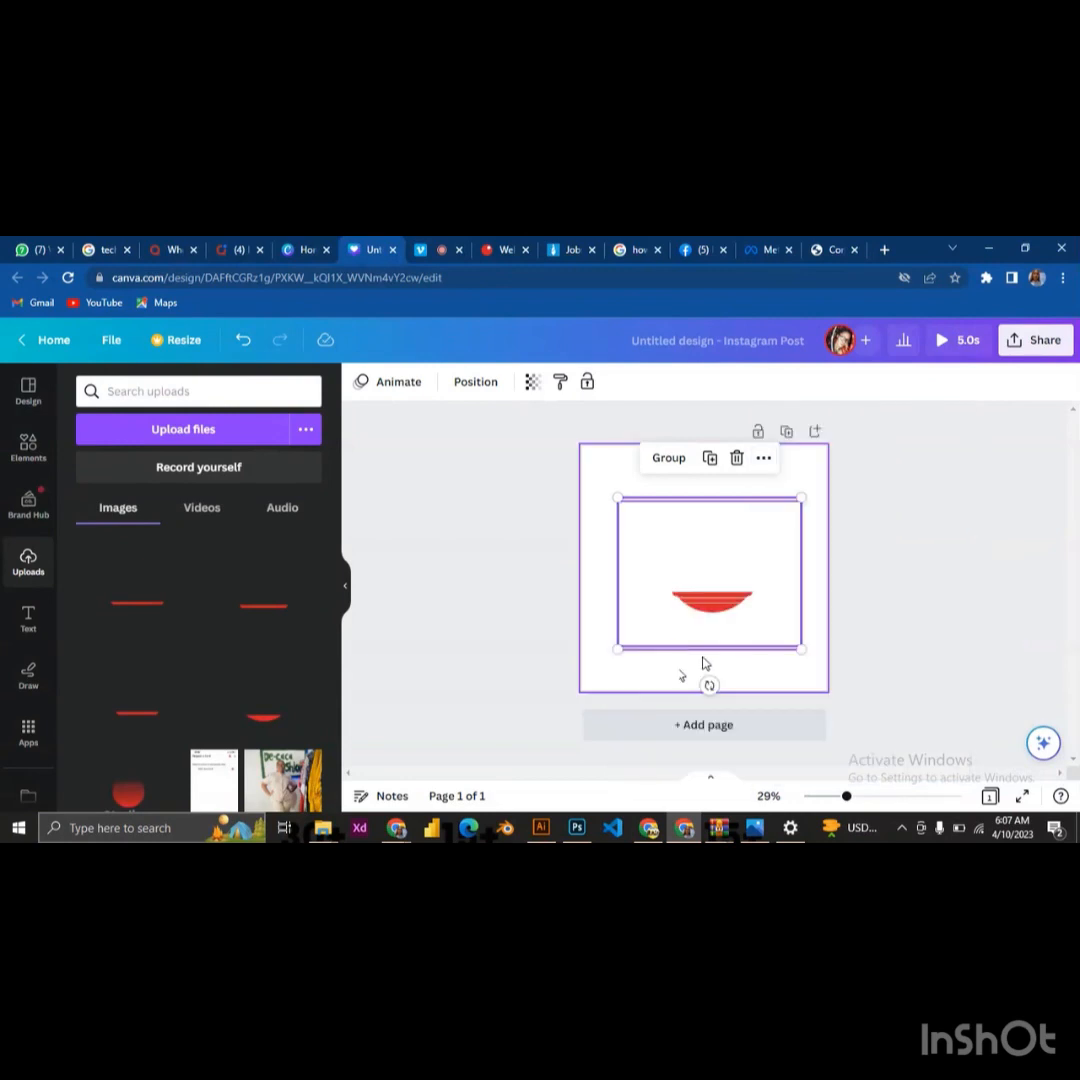
click(764, 458)
mouse_move(820, 613)
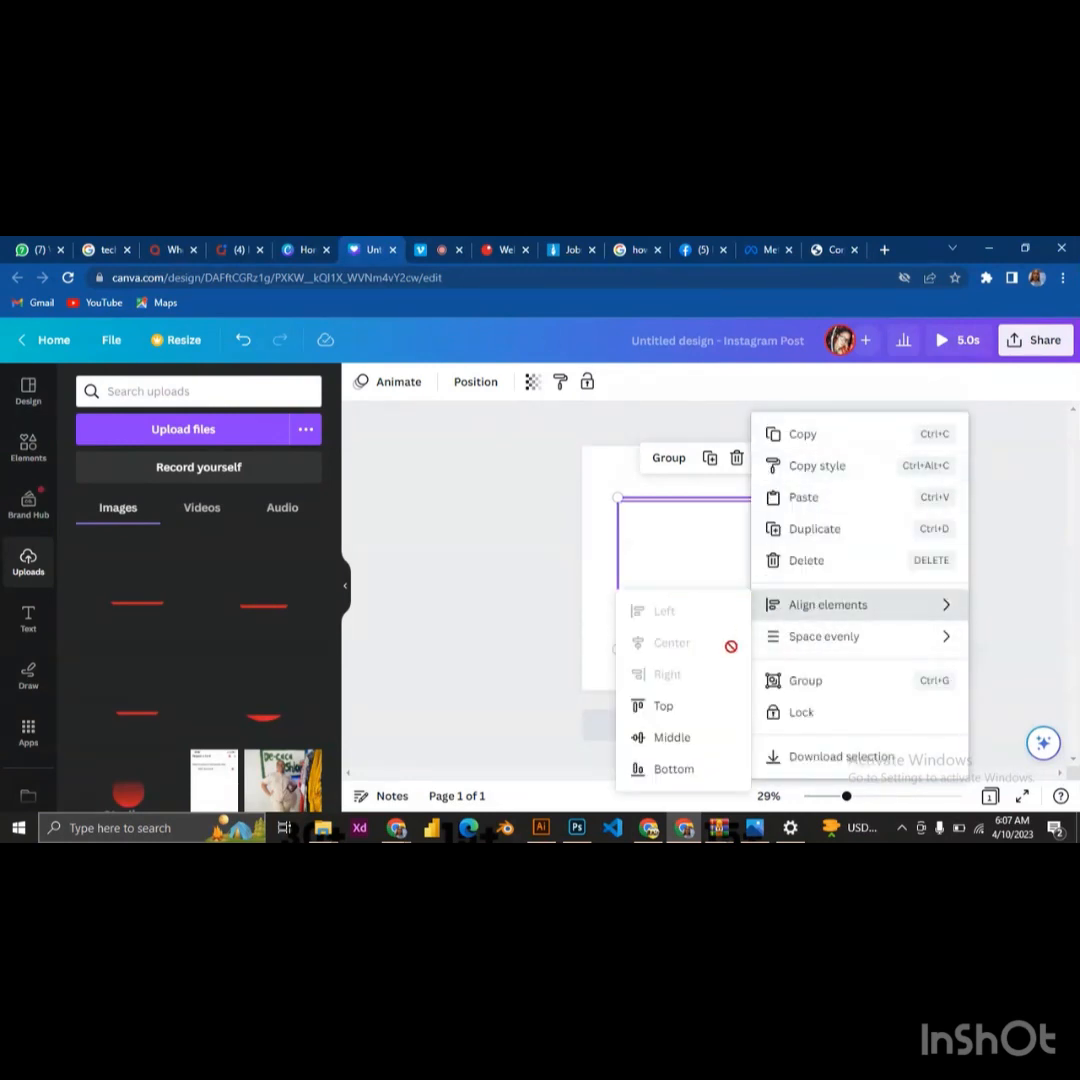
click(684, 736)
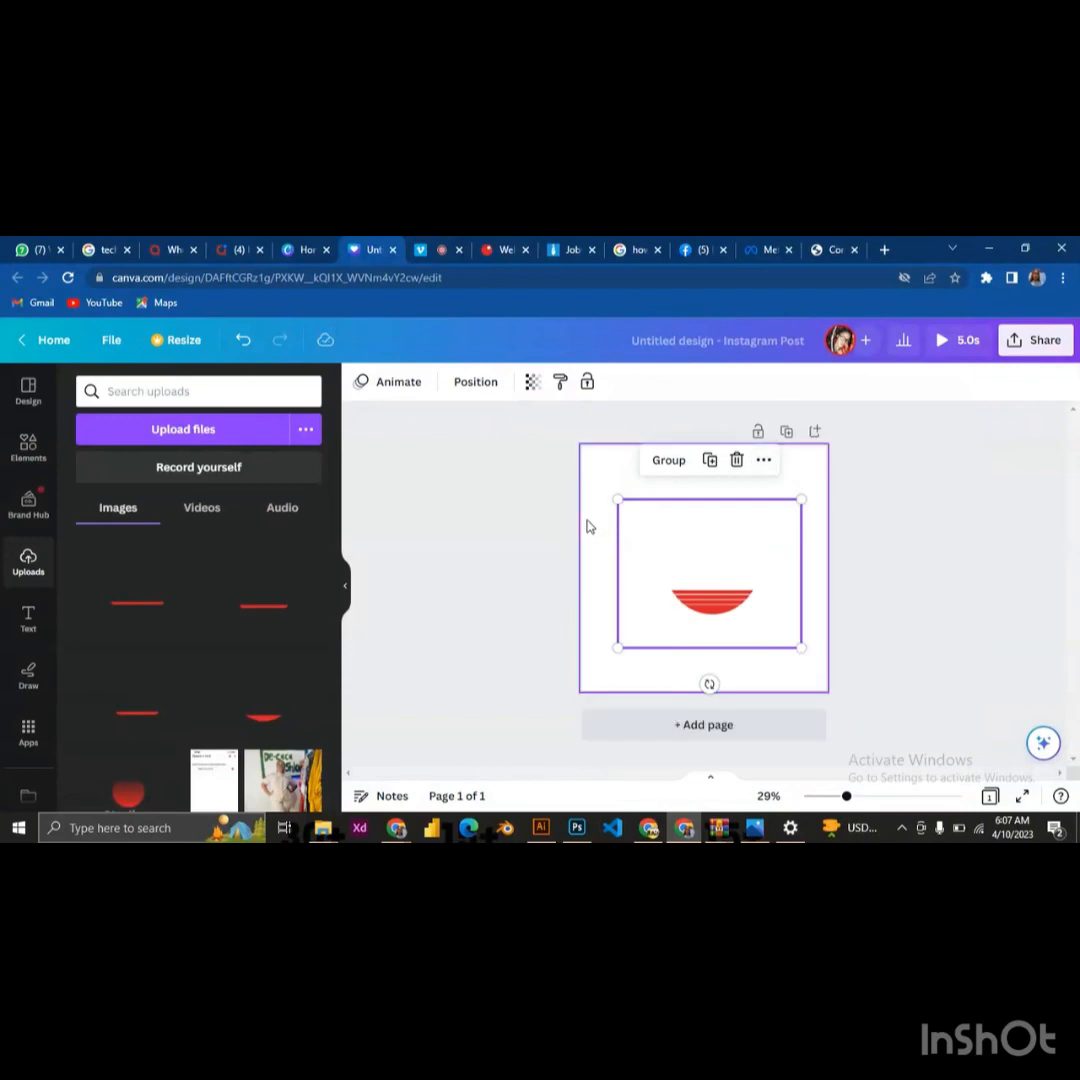
click(627, 485)
Apply the basic Rise photo animation to the fourth logo piece, the new topmost stripe on the page
click(698, 585)
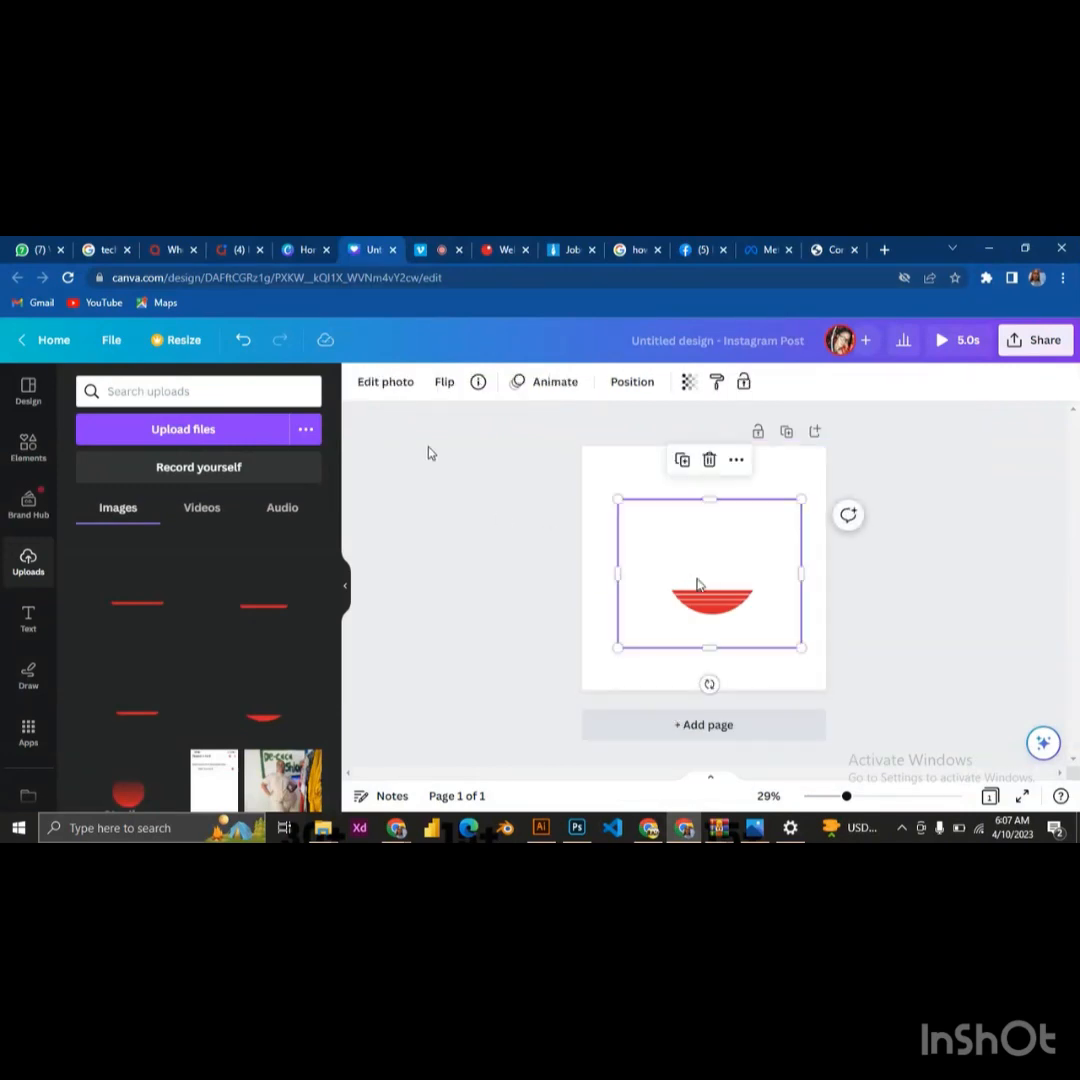
click(549, 381)
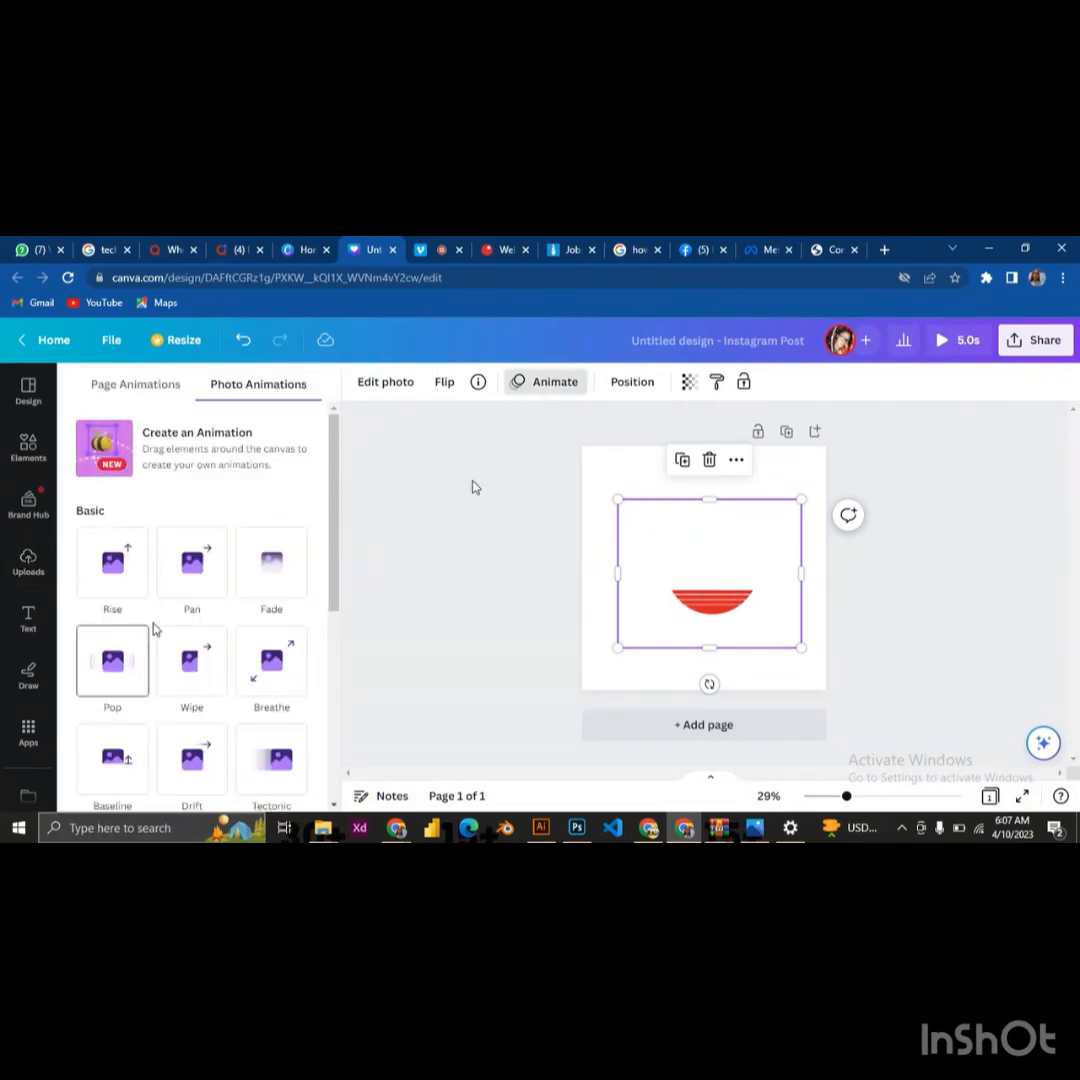
click(122, 575)
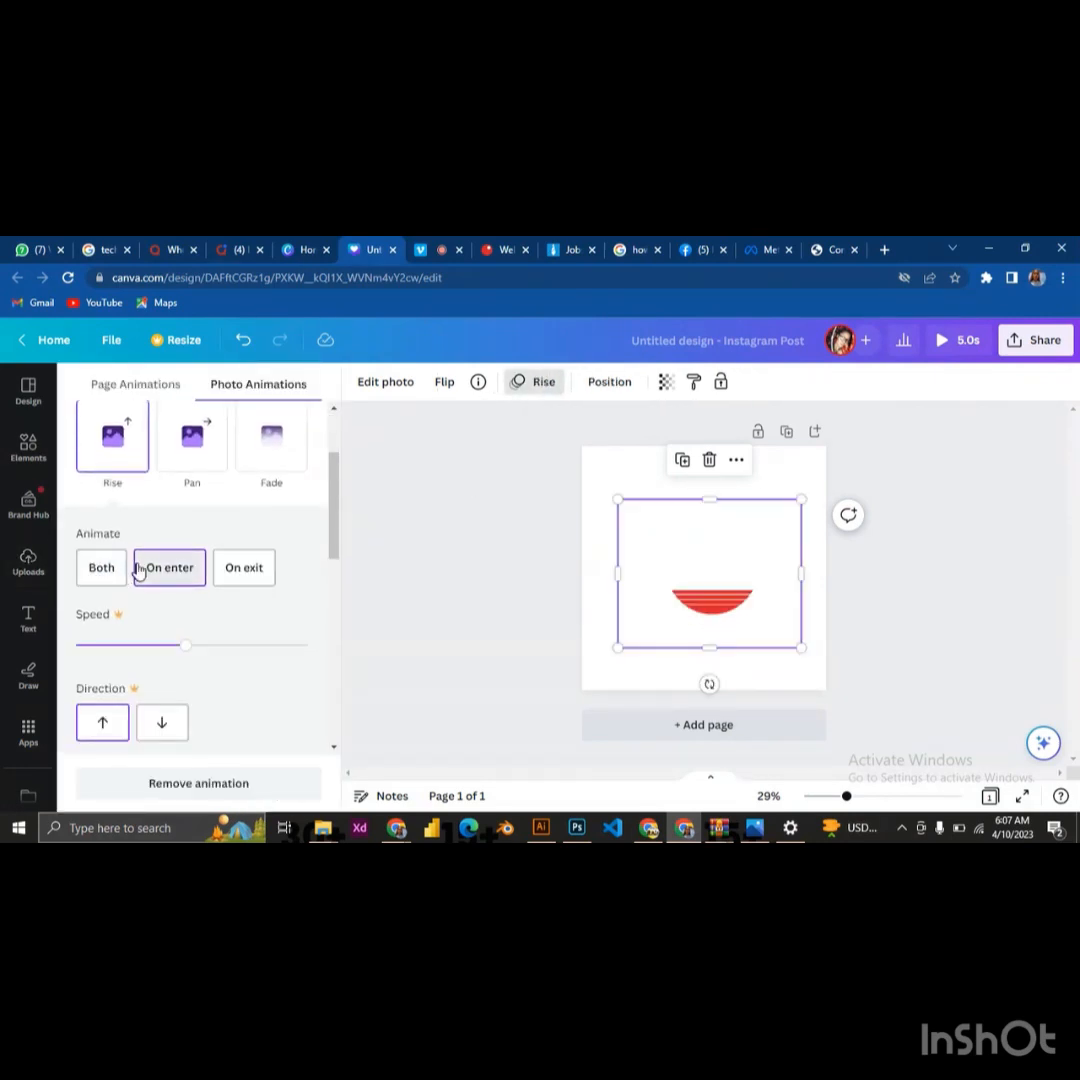
click(480, 528)
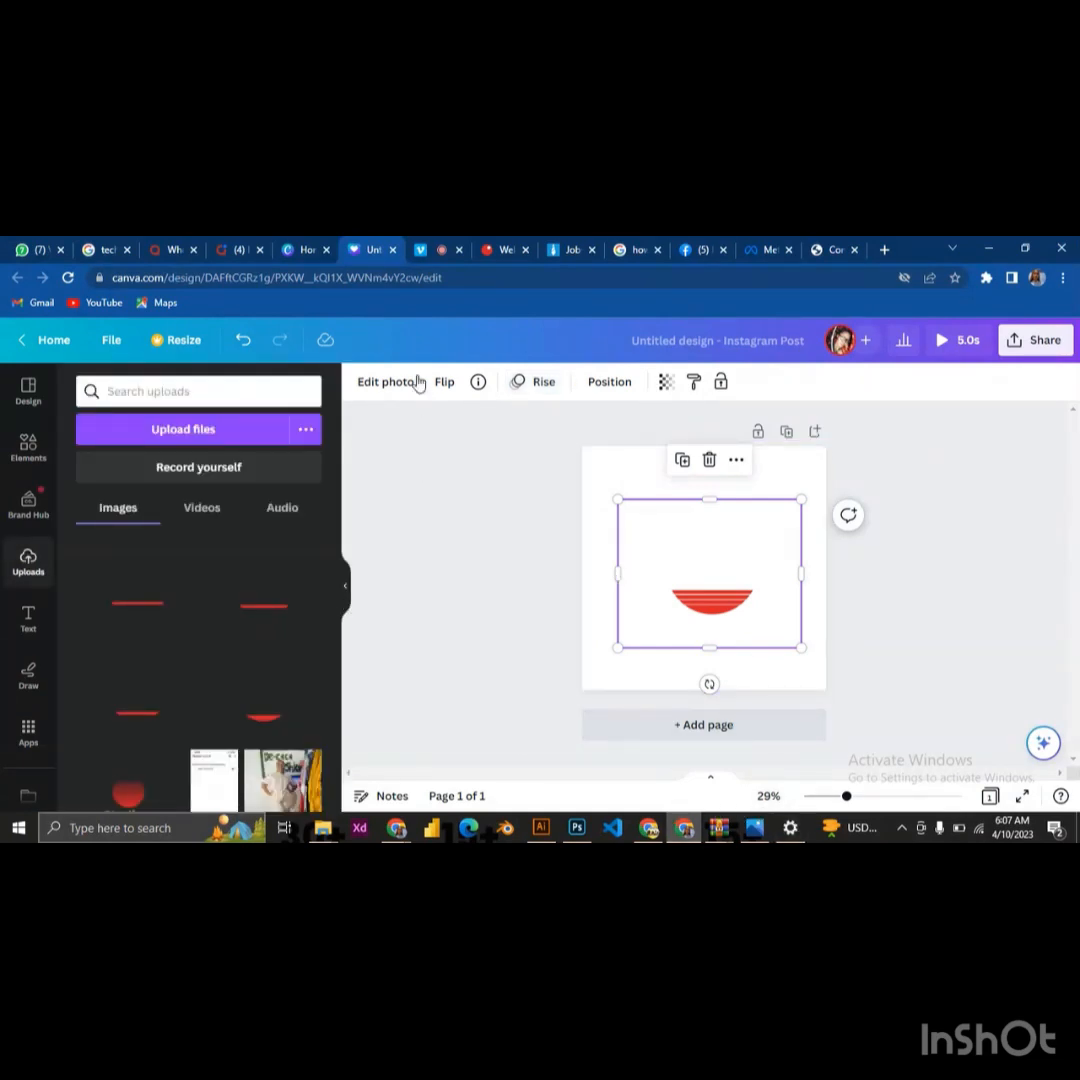
click(433, 256)
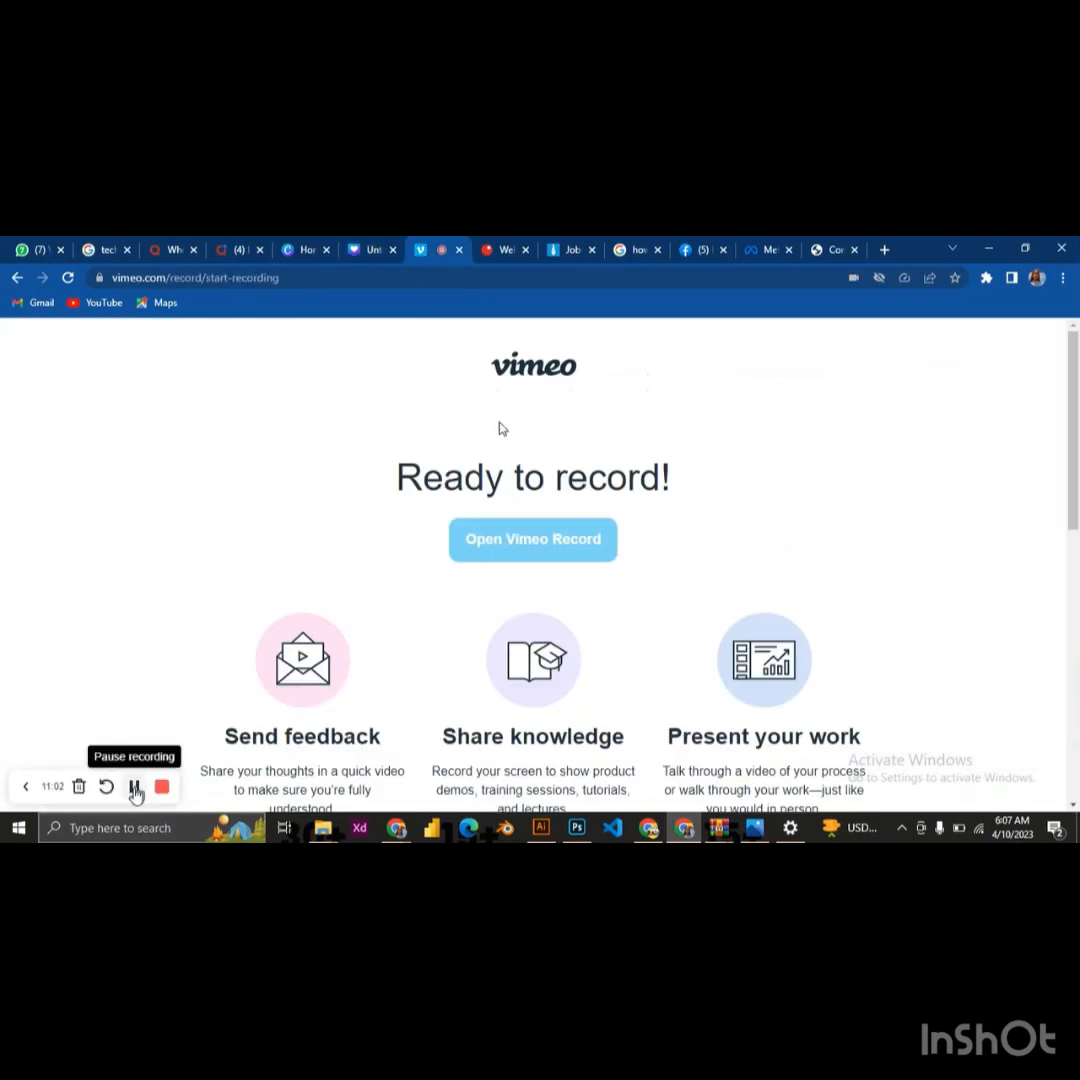
click(135, 790)
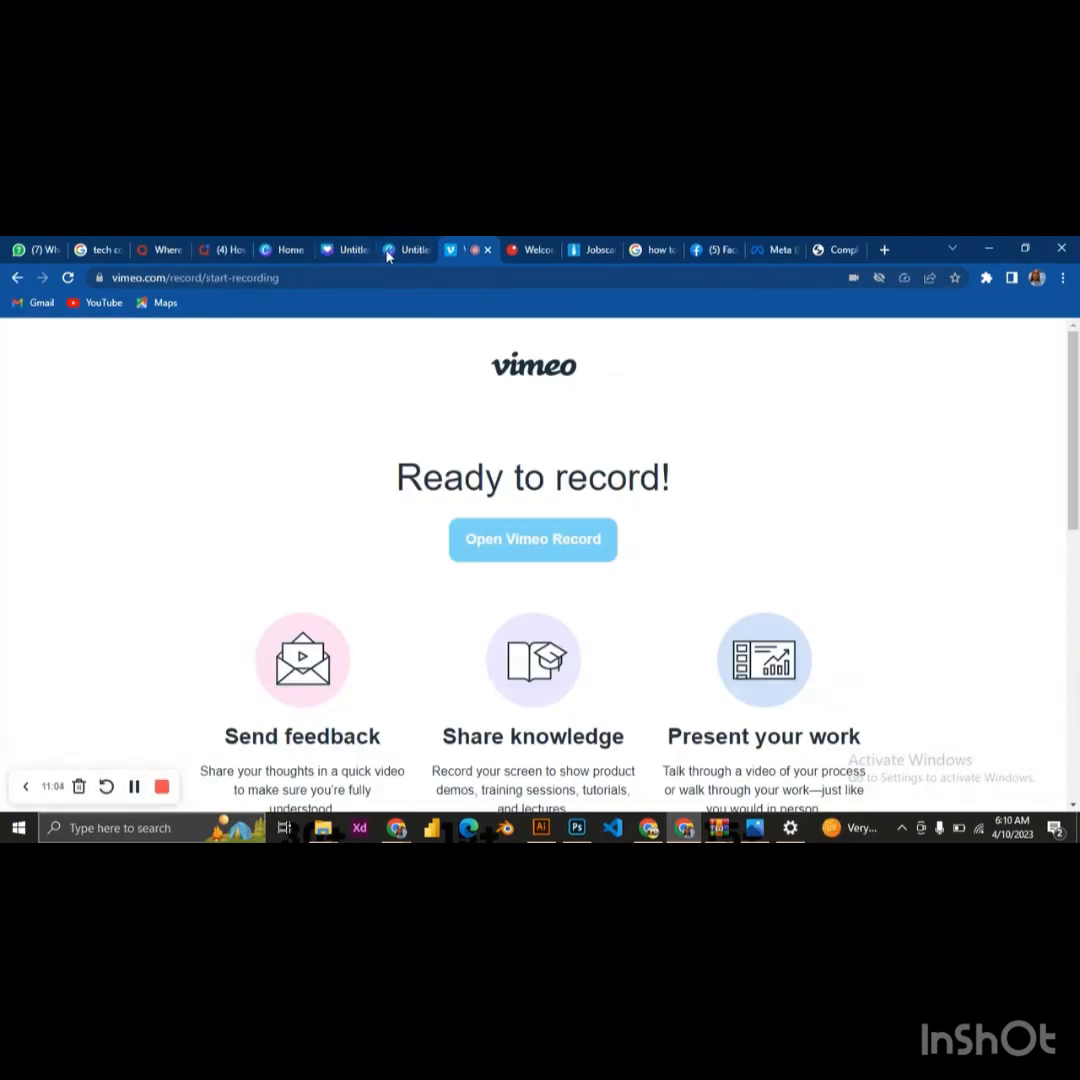
Switch to the other open Canva design, sized 1400 × 1400 px, and place the uploaded Sterling wordmark just below the striped red circle
click(389, 256)
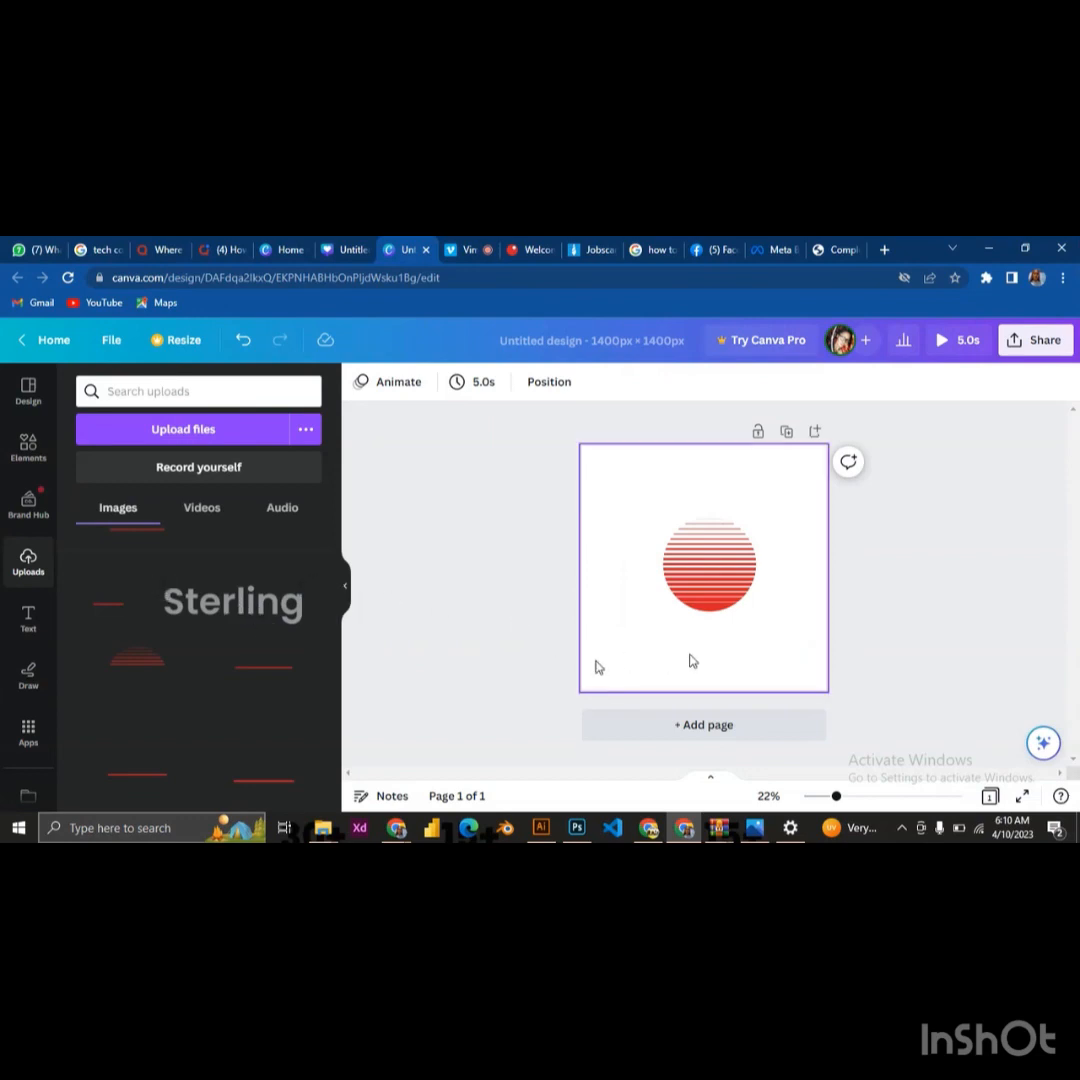
click(210, 608)
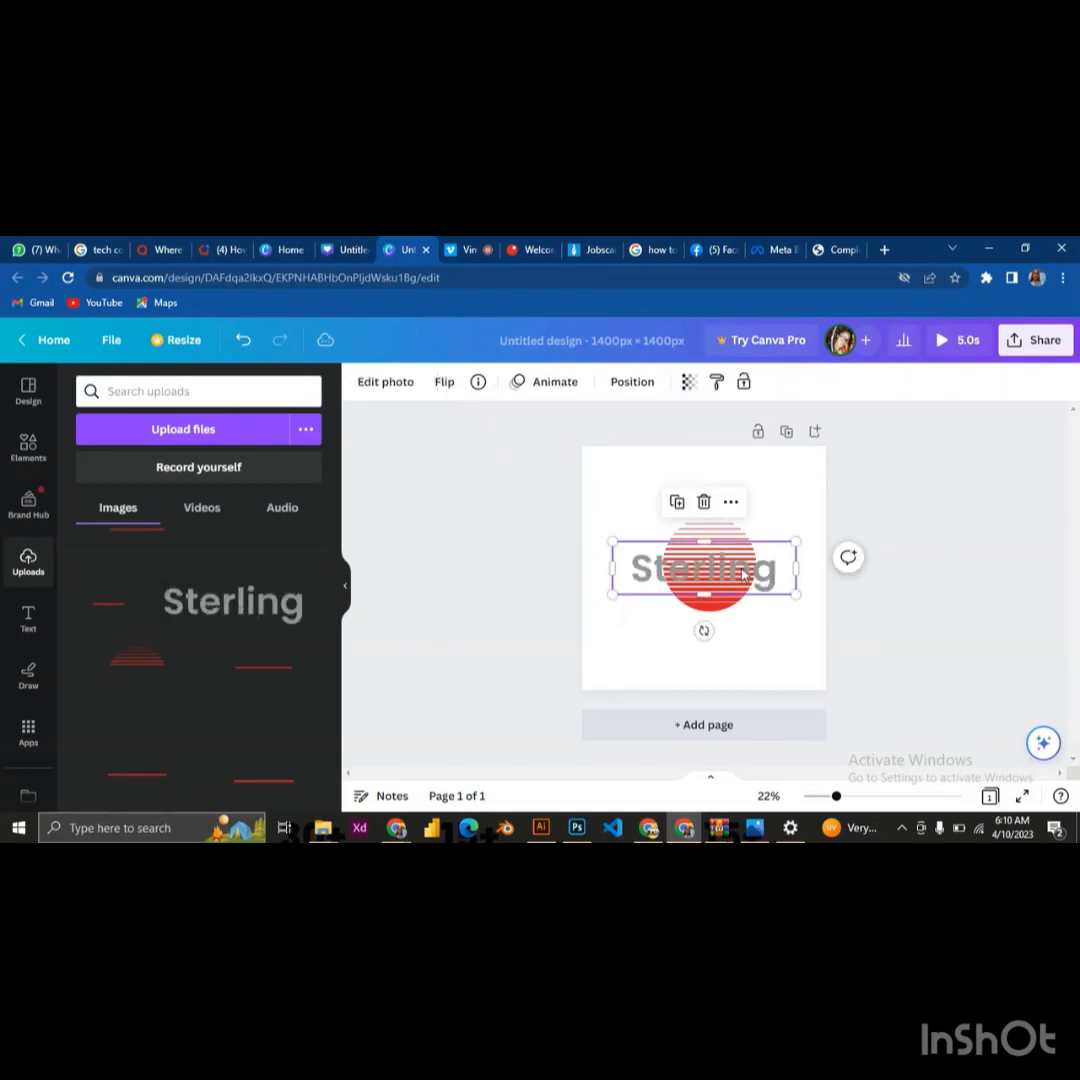
drag(745, 575, 750, 640)
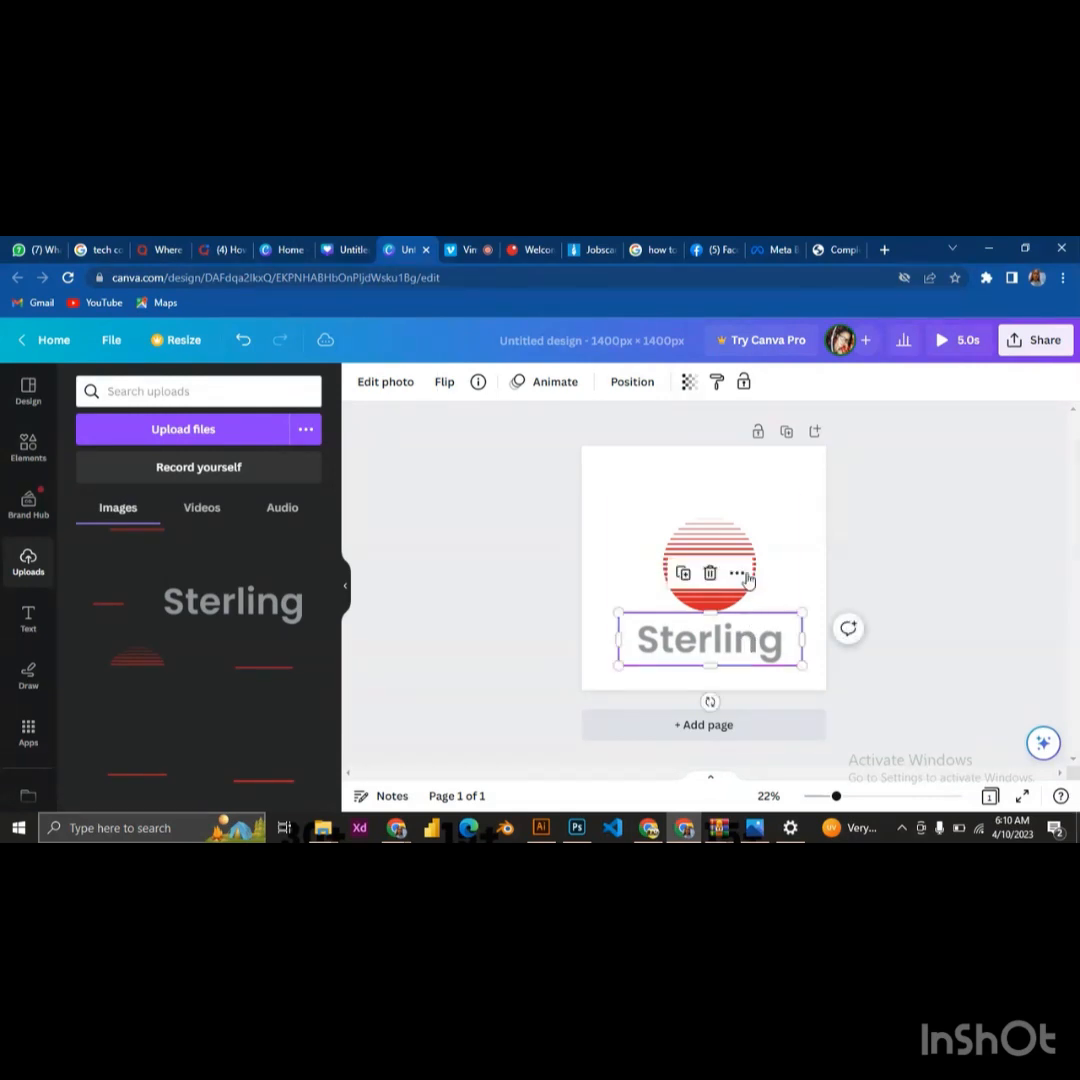
Select the striped circle pieces together with the Sterling wordmark, align them all to Center, and deselect them
shift+click(753, 516)
click(735, 494)
click(700, 470)
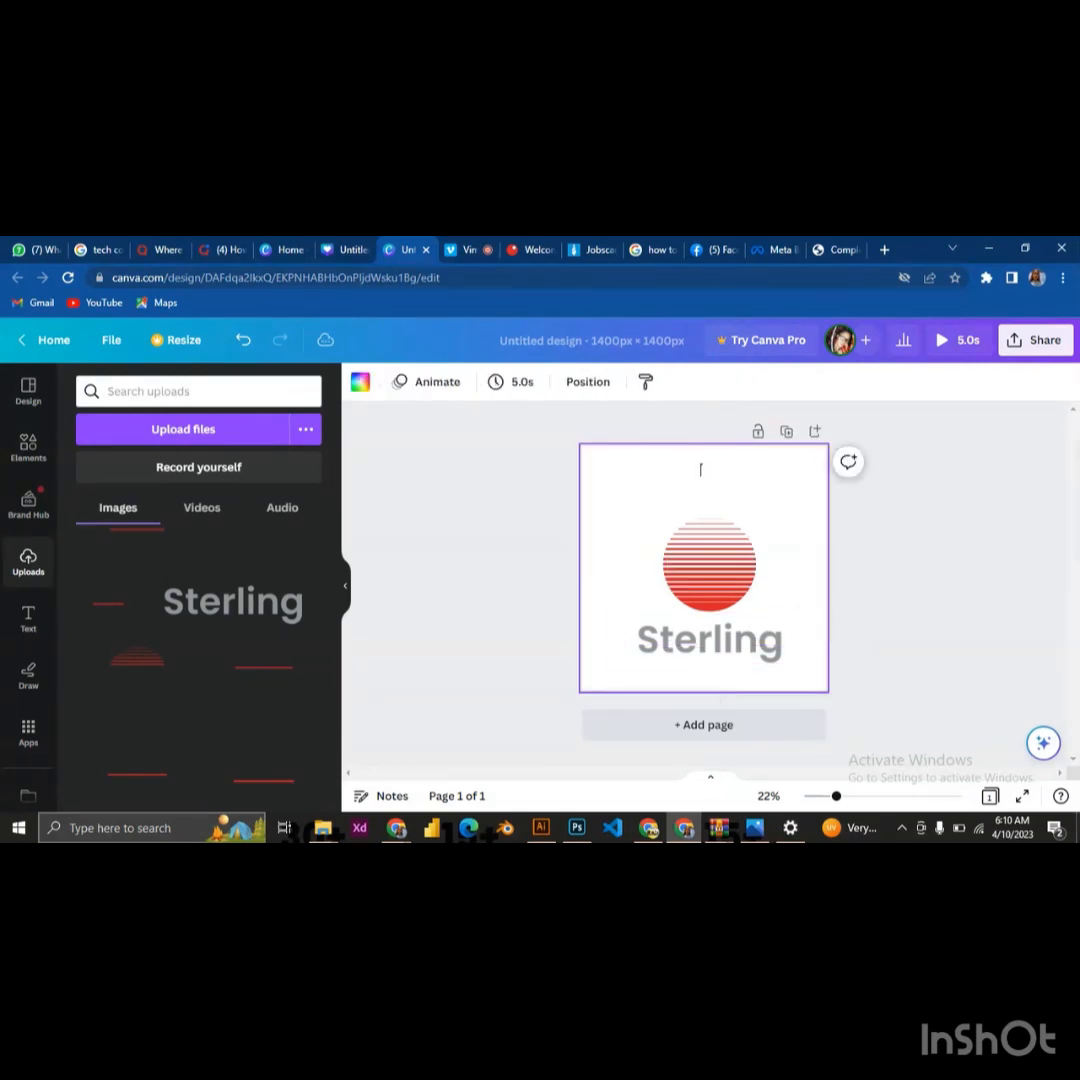
drag(626, 479, 774, 672)
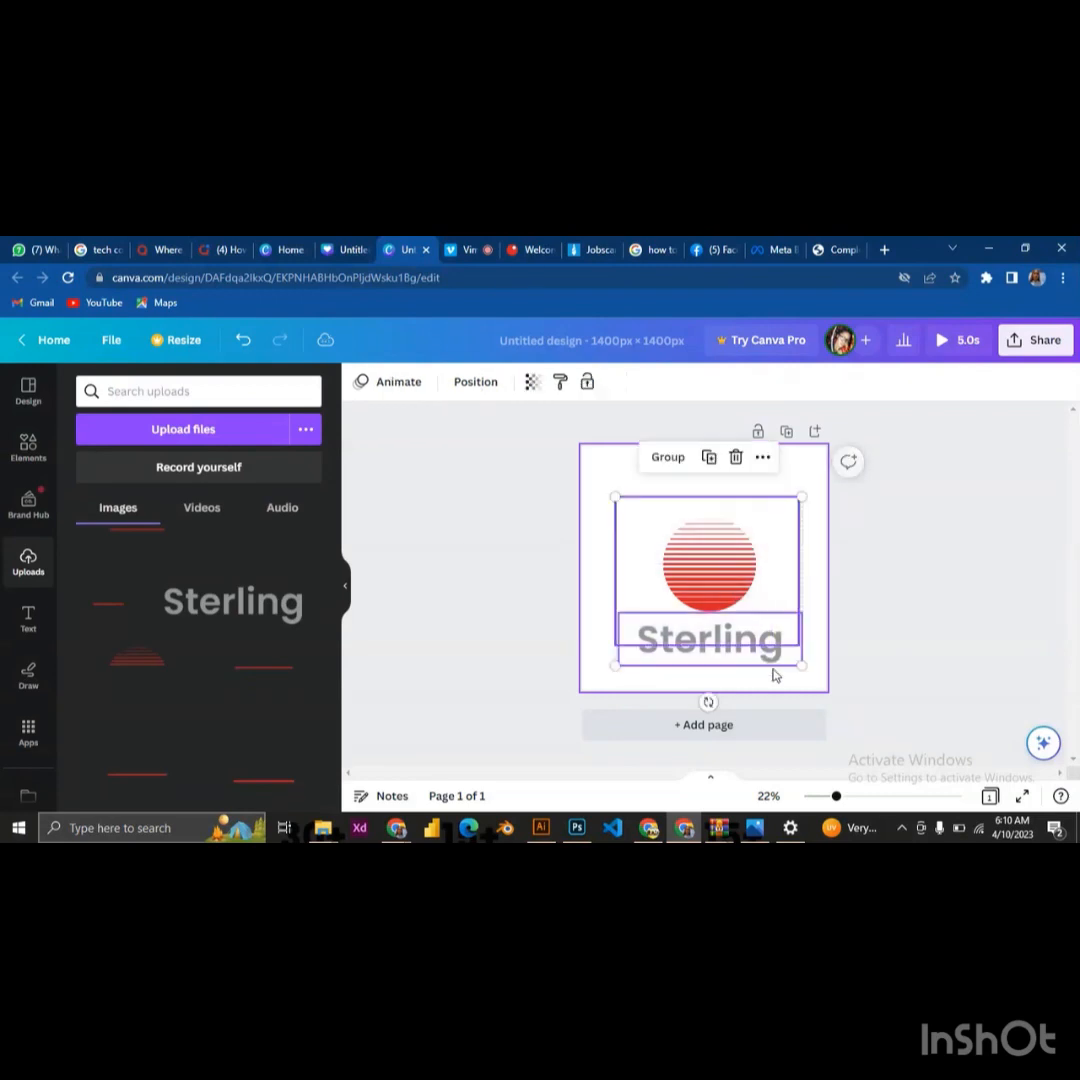
click(763, 456)
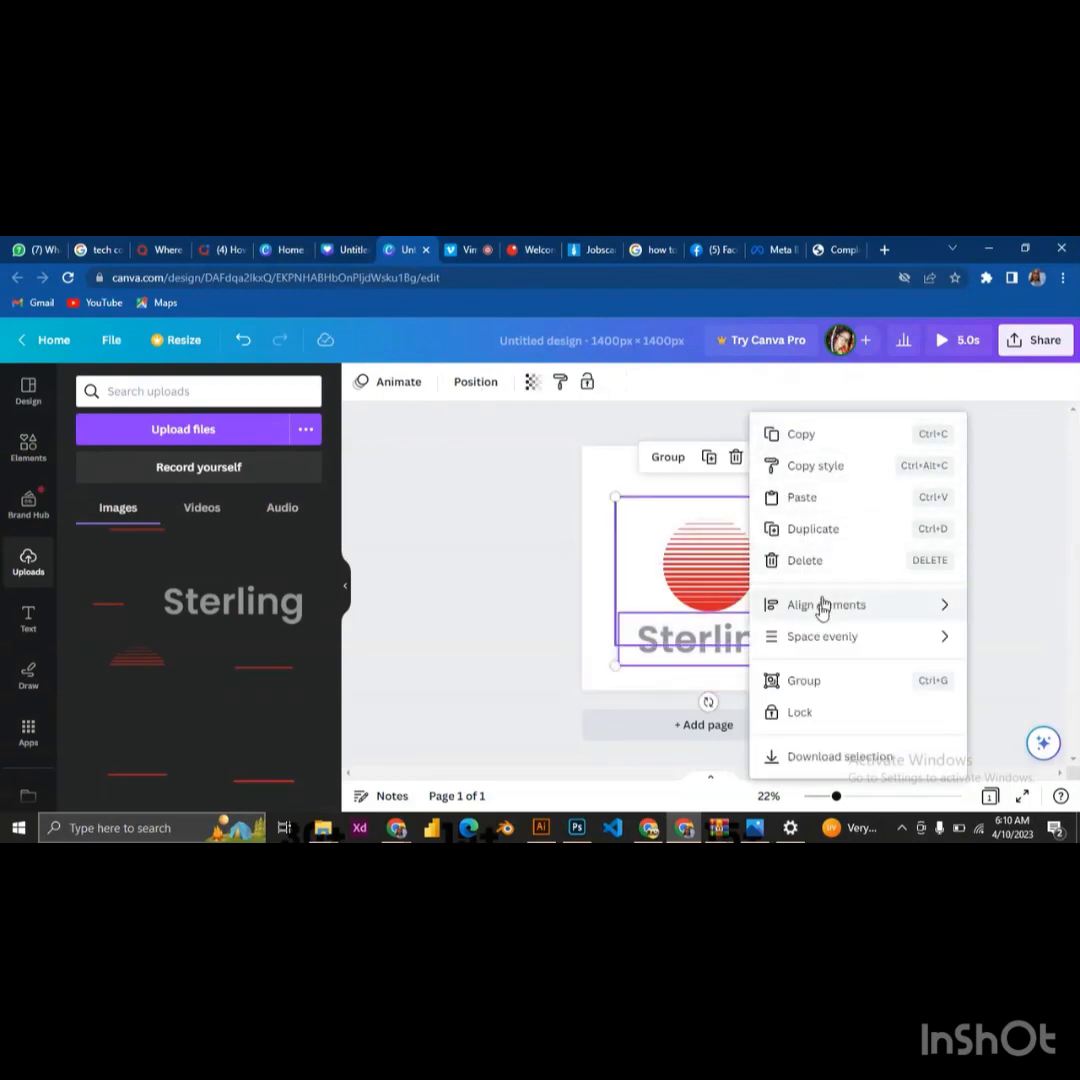
mouse_move(821, 612)
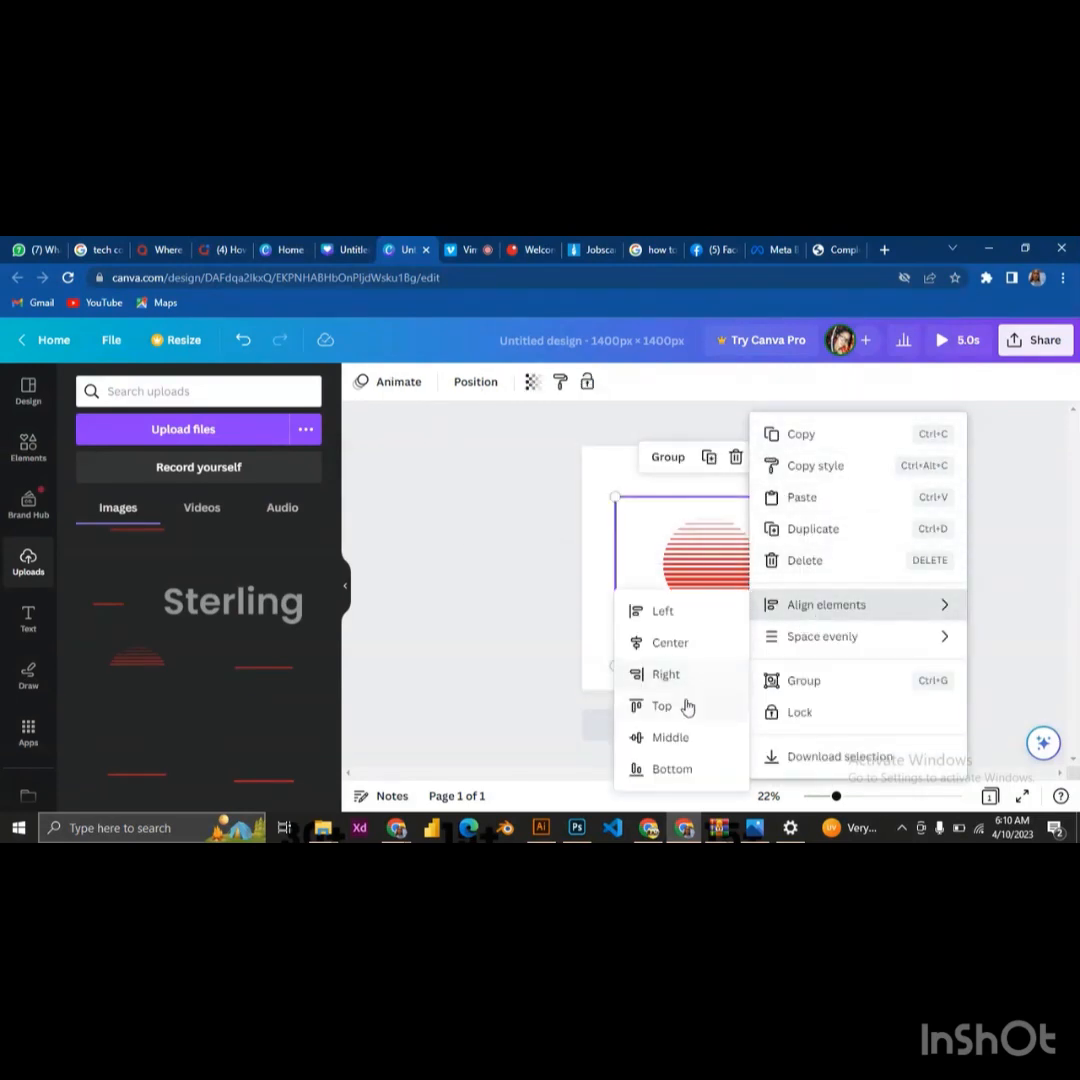
click(686, 643)
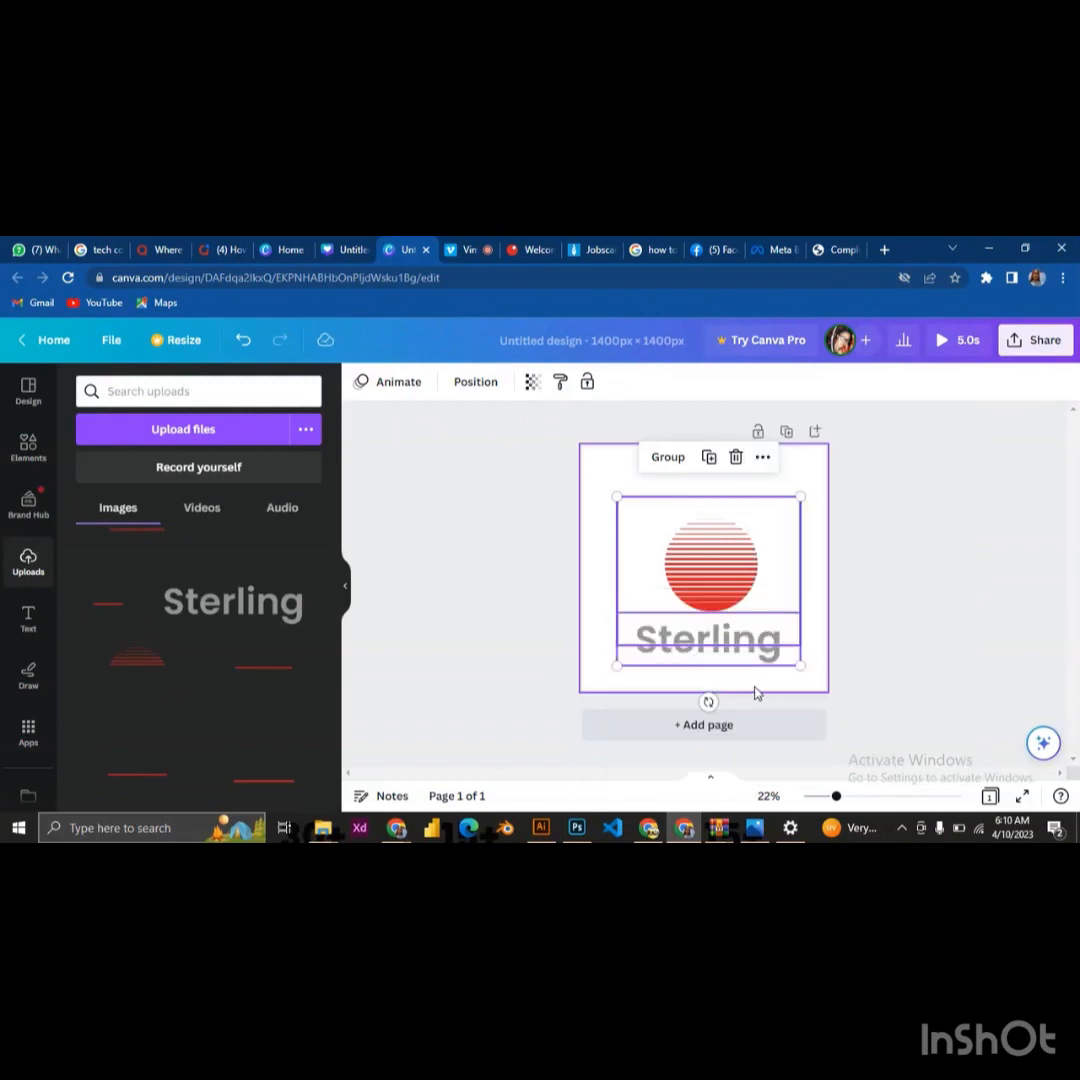
click(806, 668)
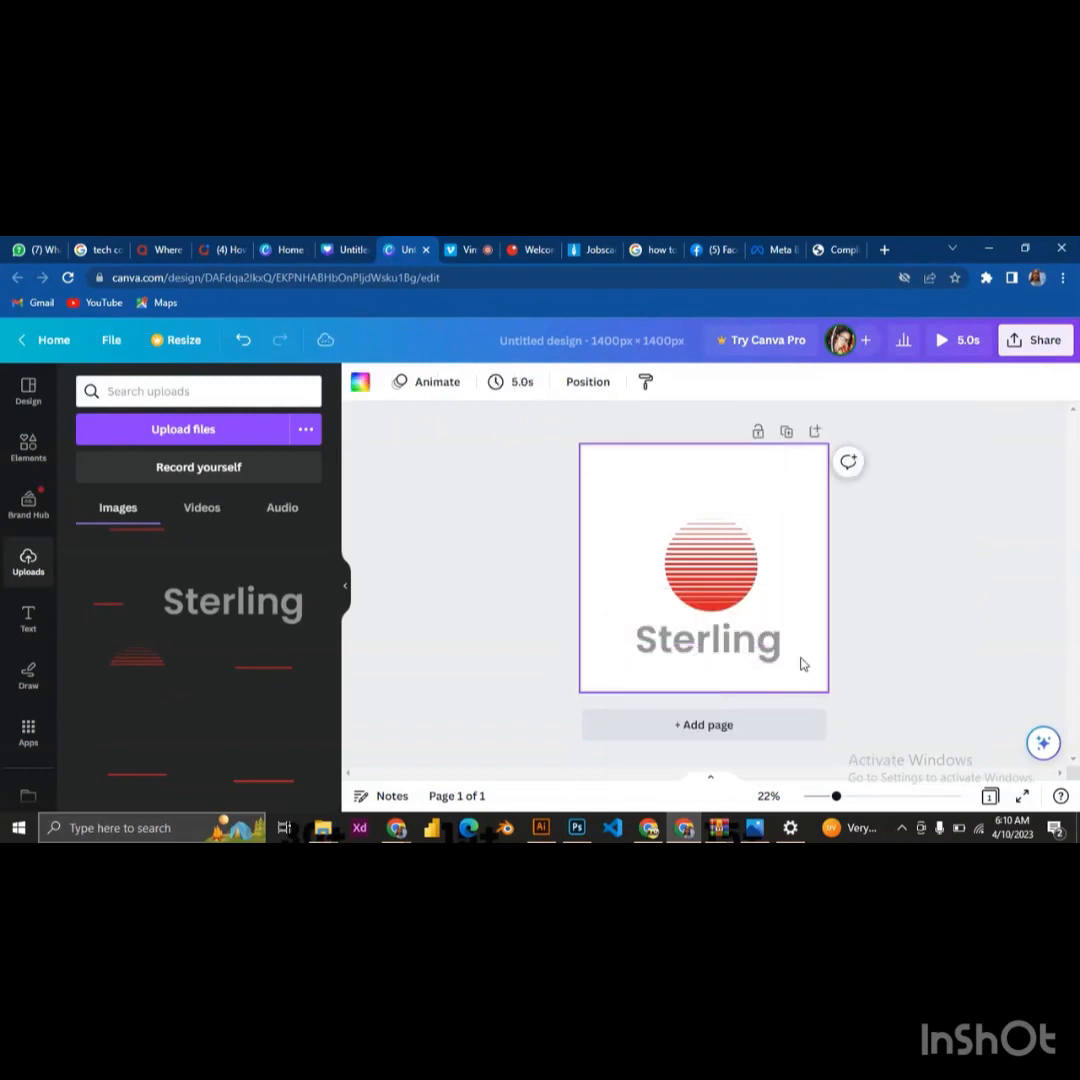
Apply the basic Wipe photo animation to the Sterling wordmark below the striped circle
click(733, 645)
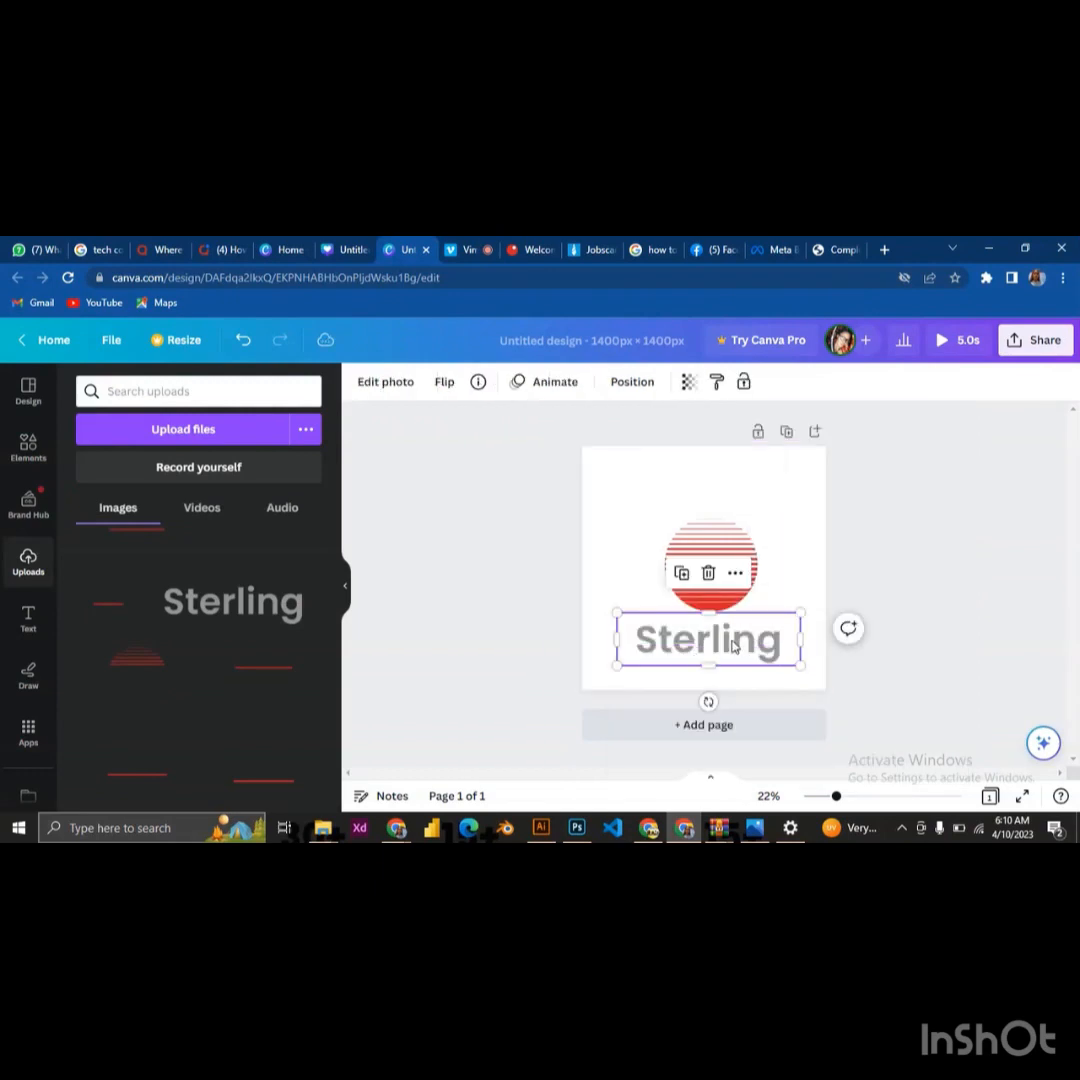
click(540, 385)
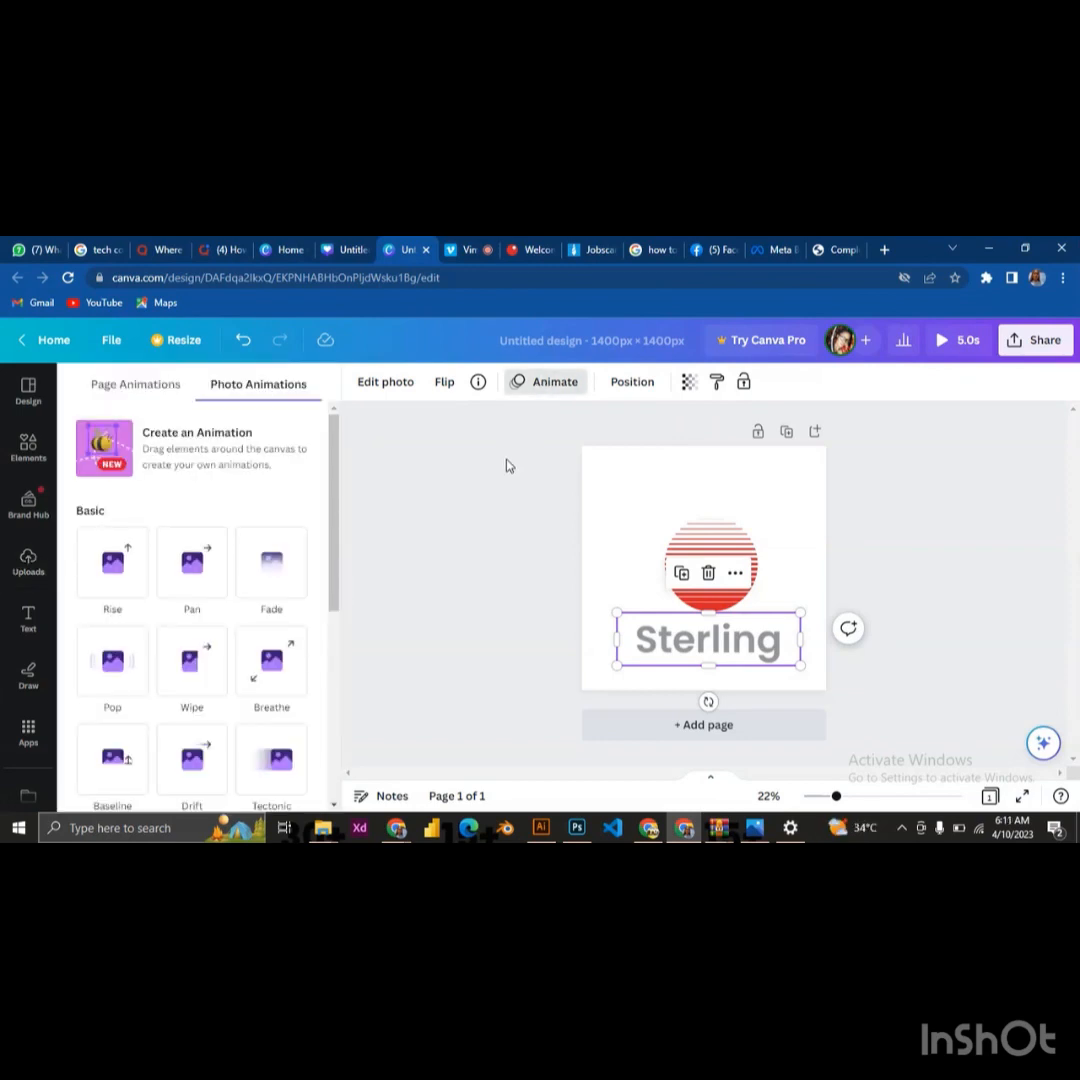
click(268, 583)
scroll(206, 688, down, 1)
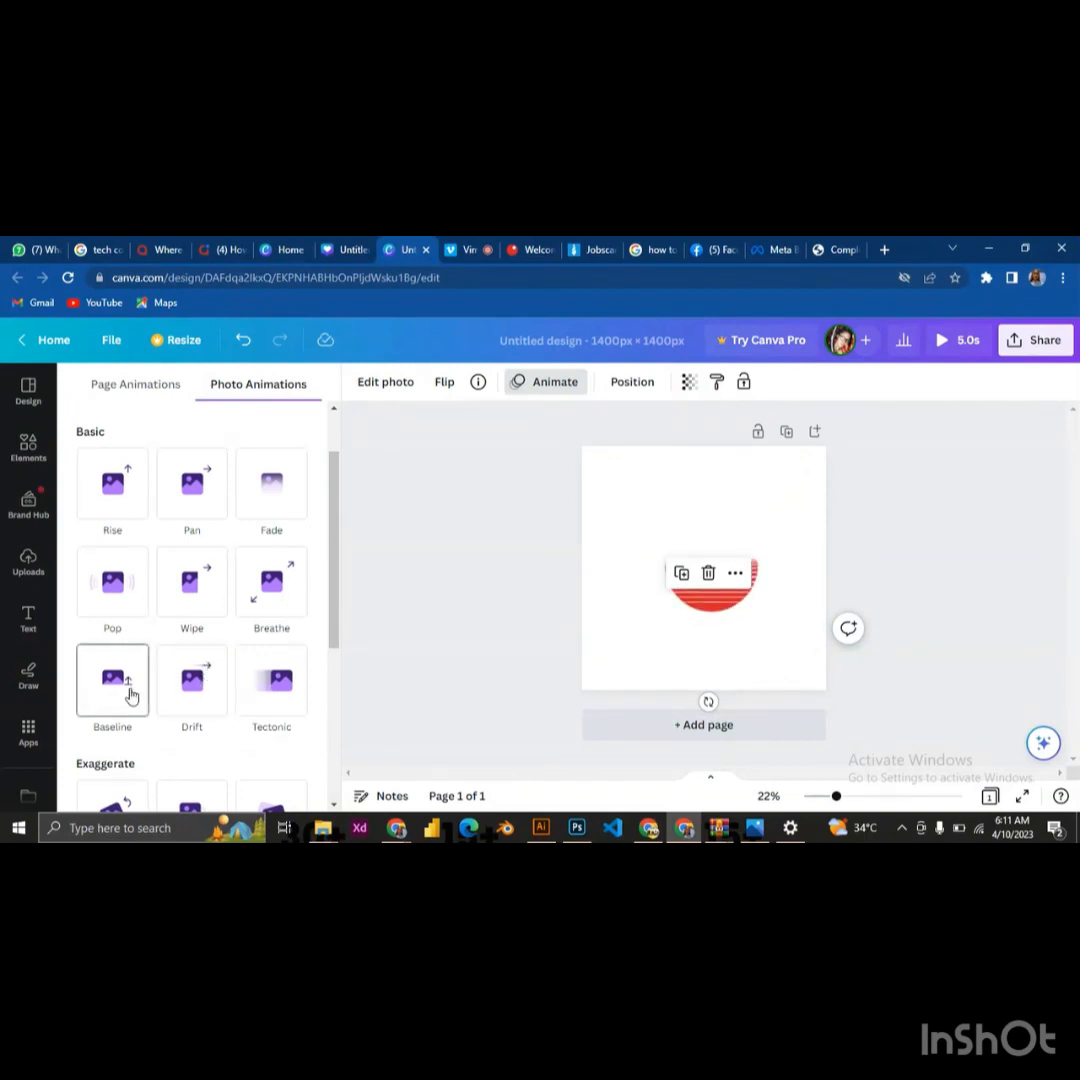
click(190, 590)
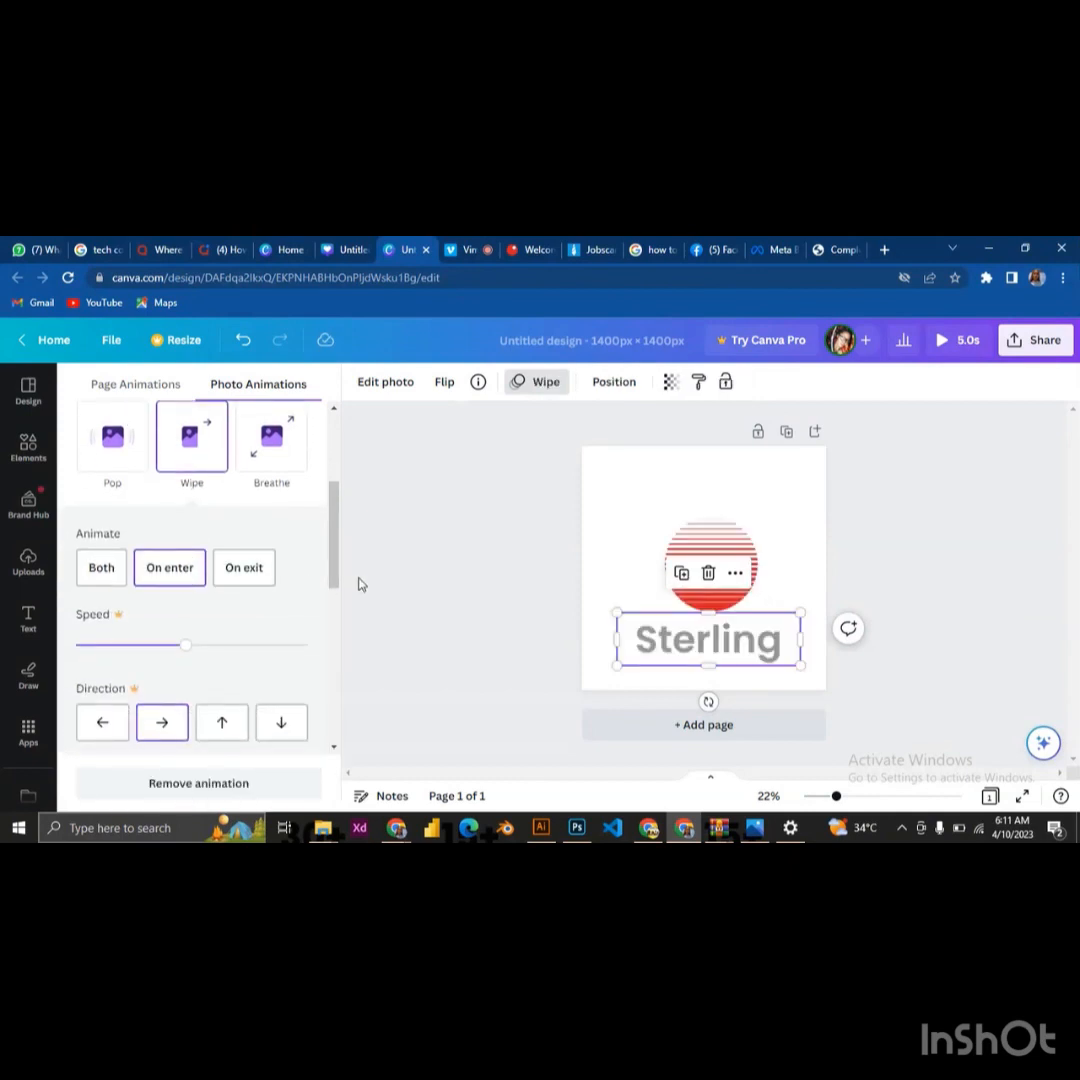
click(779, 487)
click(841, 479)
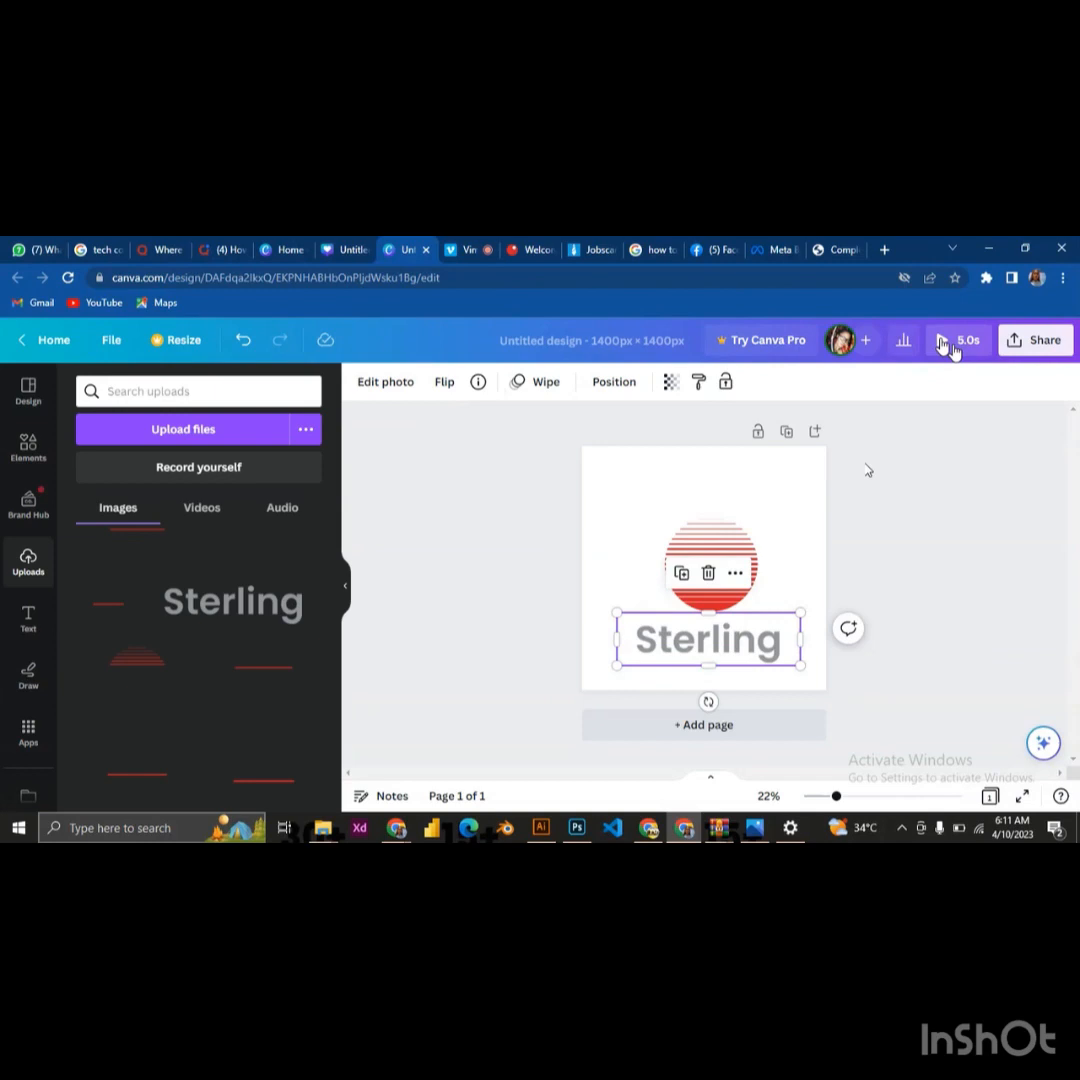
Preview the animated Sterling logo design and replay the animation
click(943, 343)
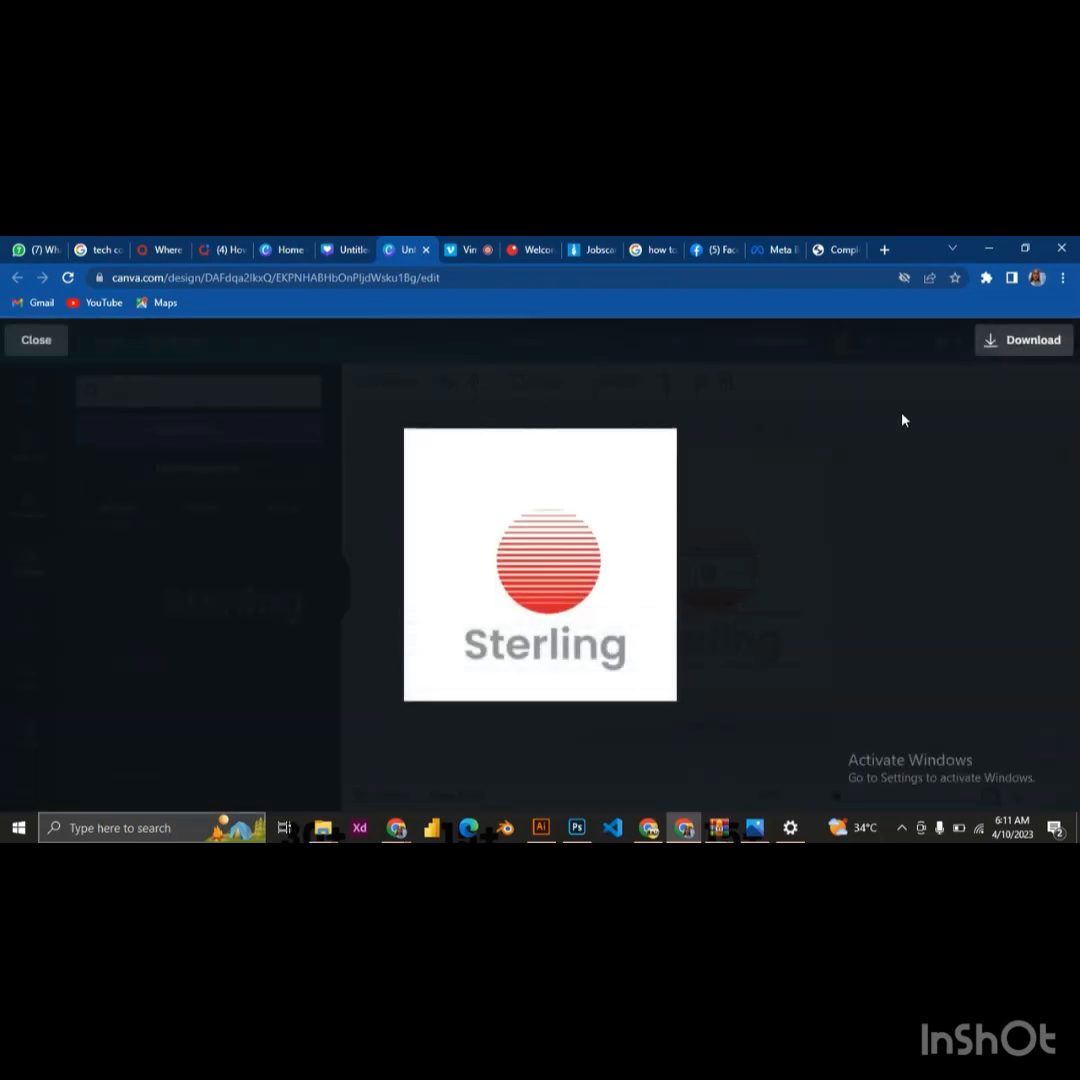
click(562, 571)
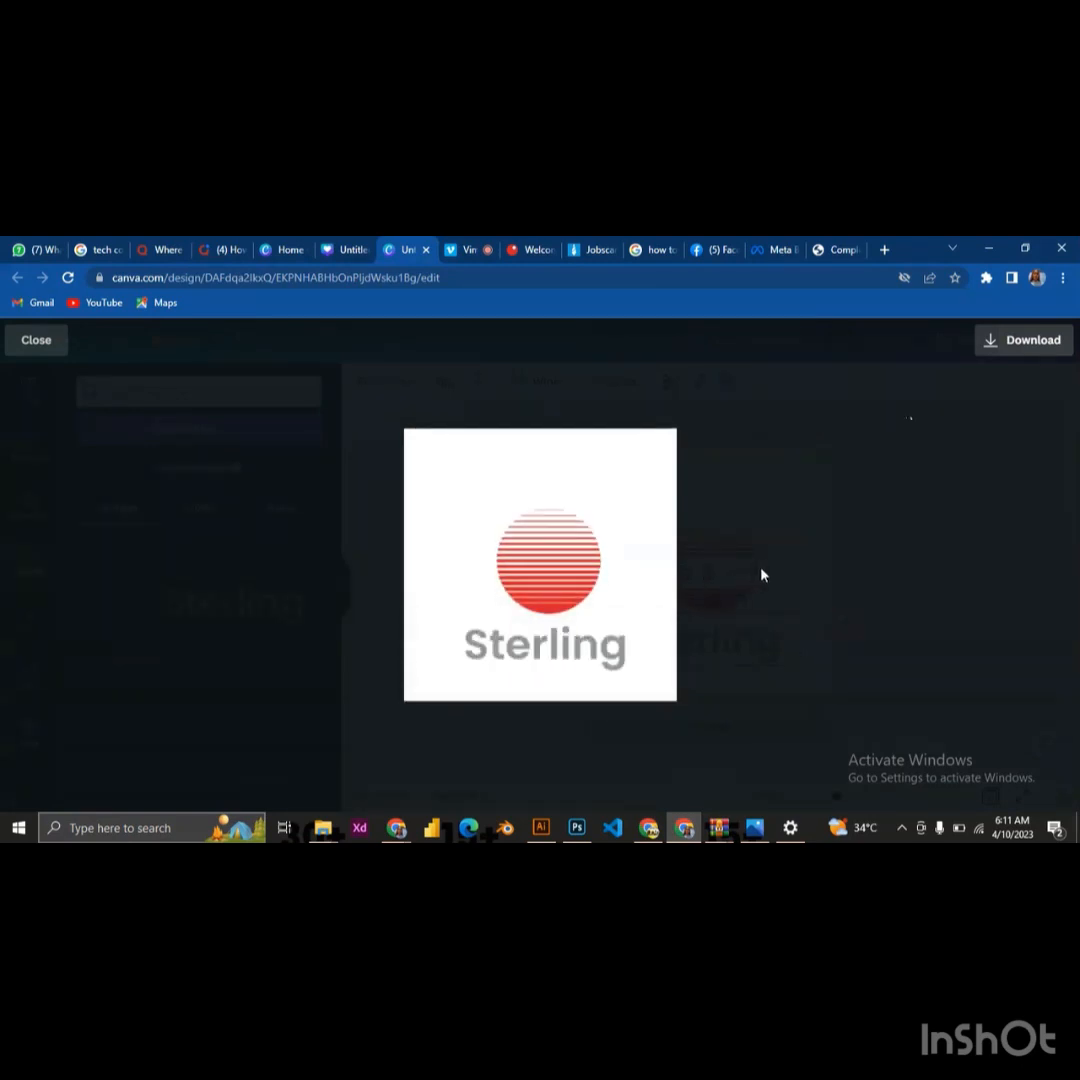